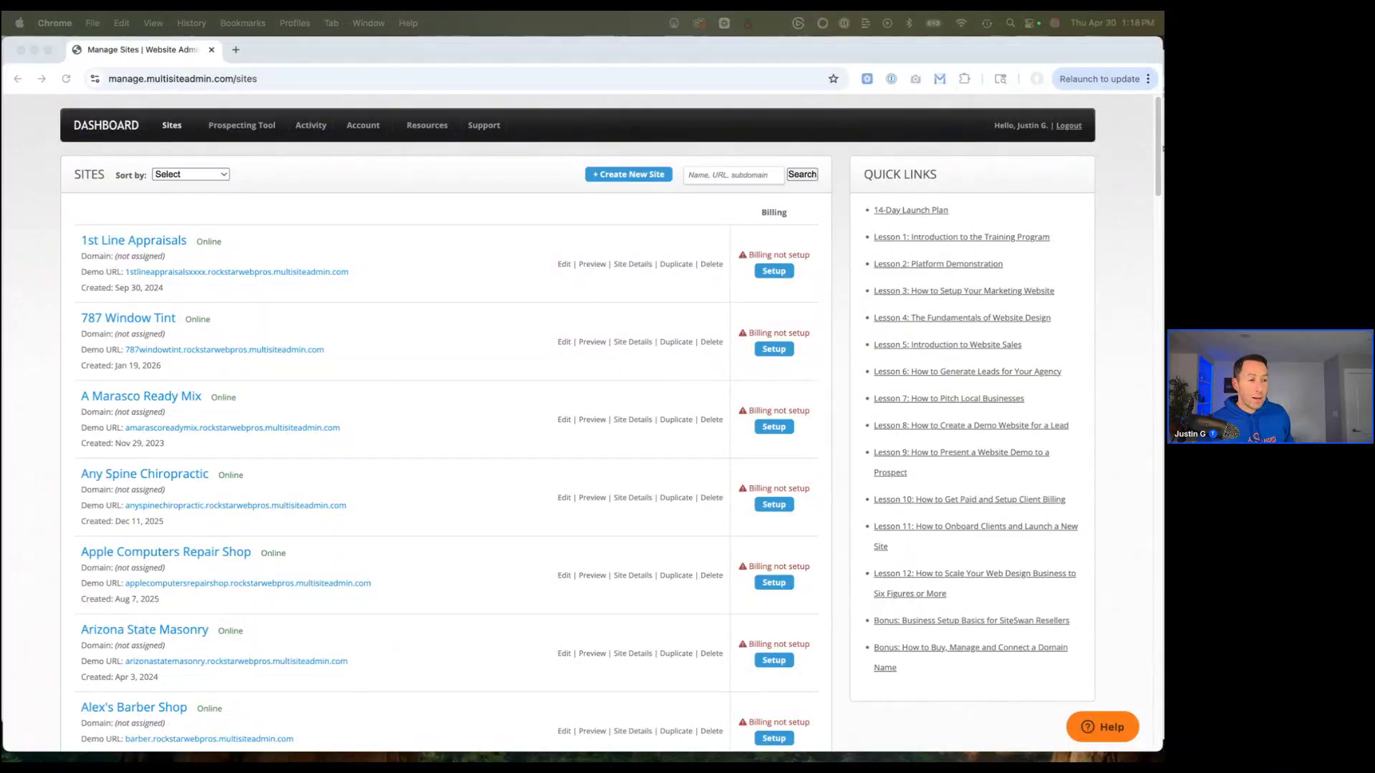
Step: Open the 1st Line Appraisals demo site and review the header and body code areas in its HTML Code settings
{"action": "left_click", "coordinate": [276, 273]}
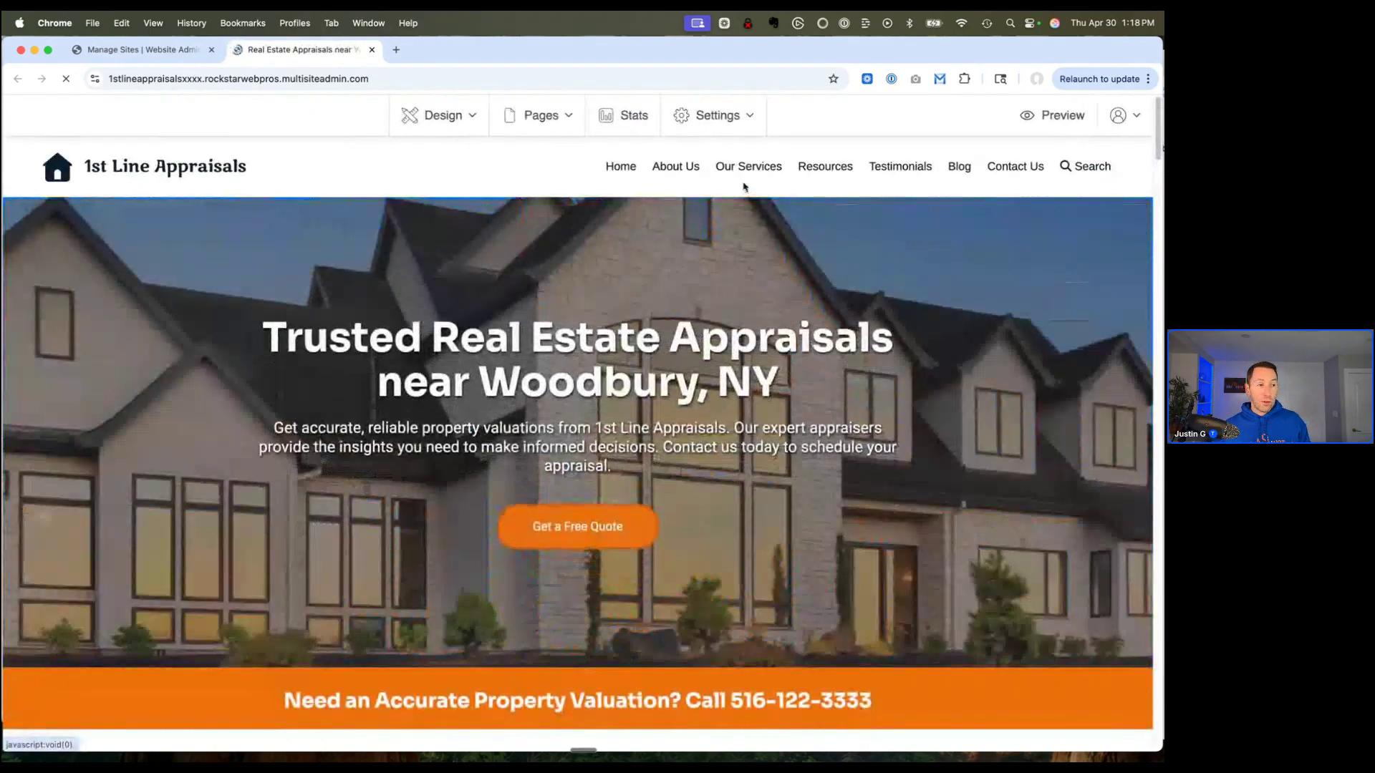
{"action": "mouse_move", "coordinate": [729, 127]}
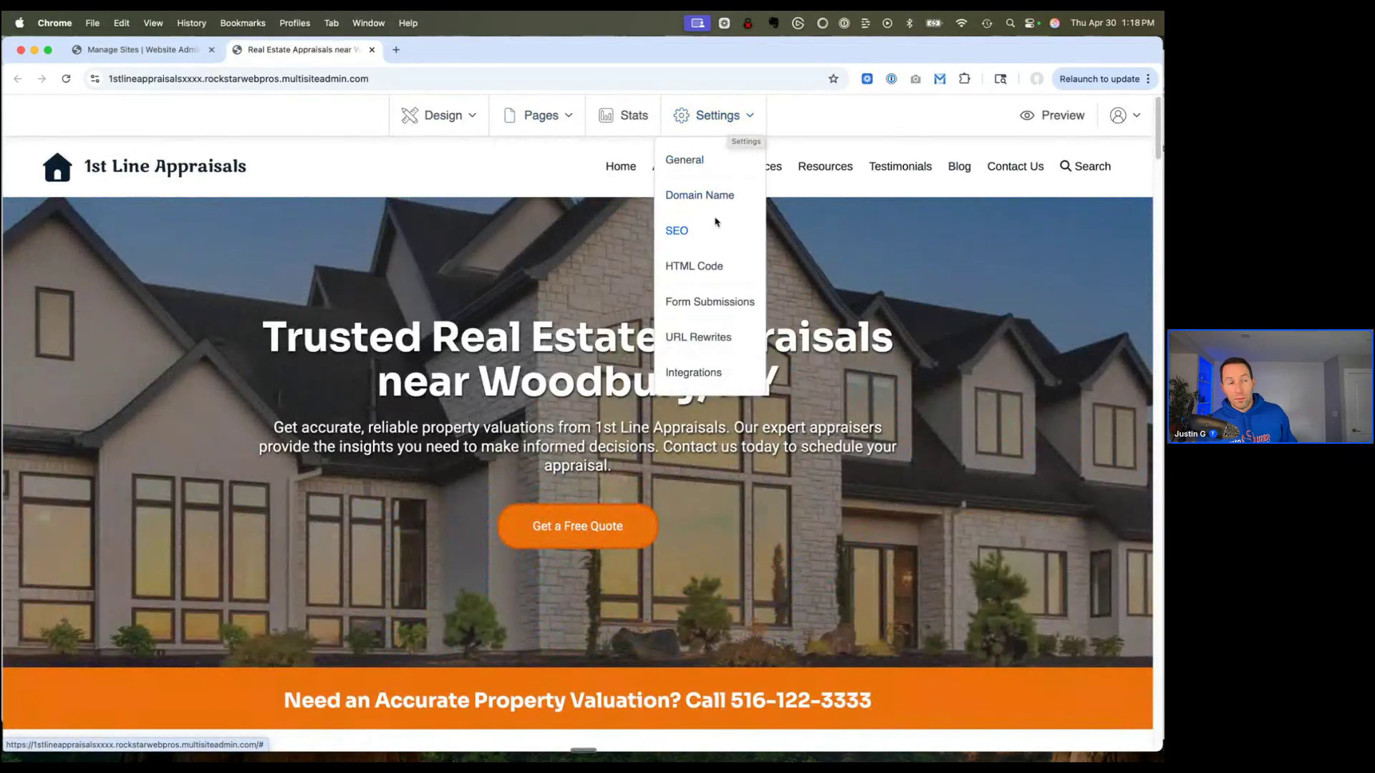
{"action": "left_click", "coordinate": [694, 266]}
{"action": "scroll", "coordinate": [393, 294], "scroll_direction": "down", "scroll_amount": 3}
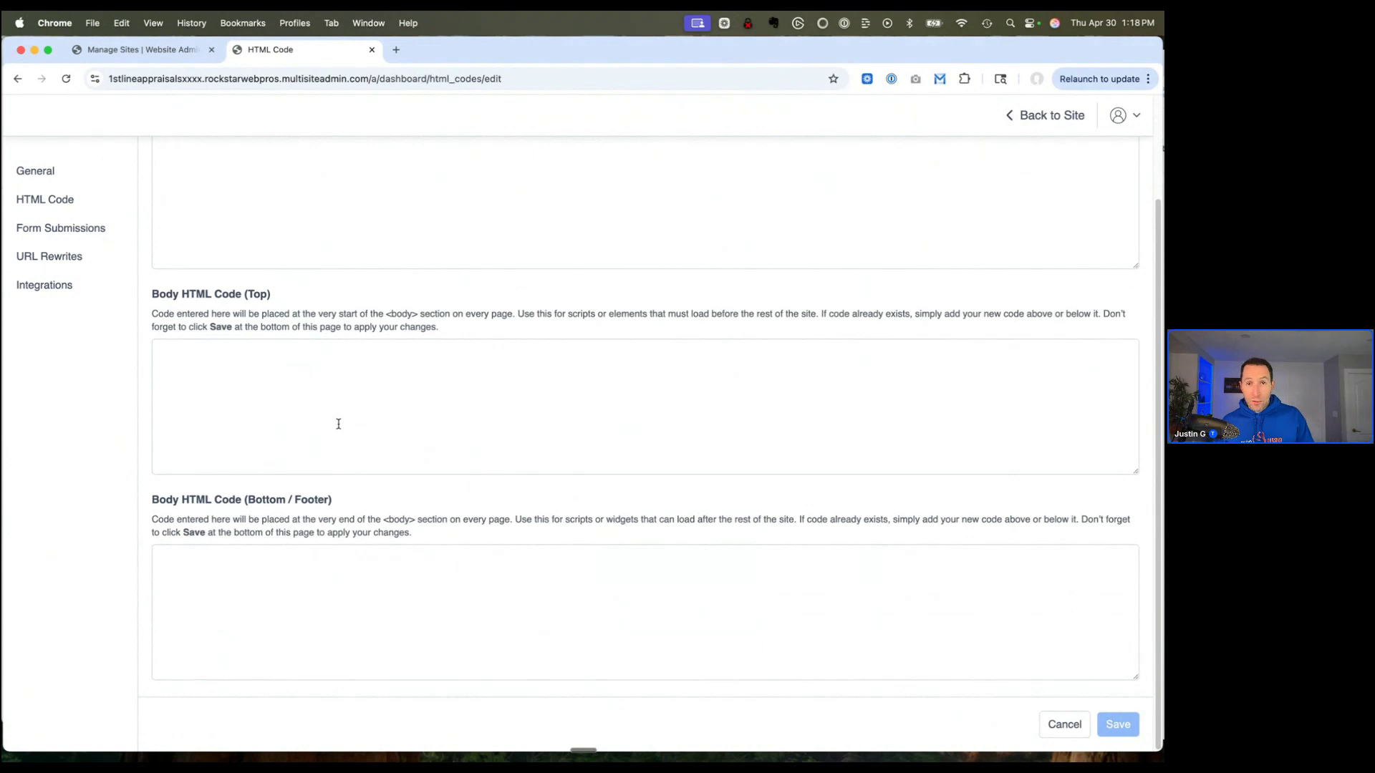
{"action": "scroll", "coordinate": [226, 340], "scroll_direction": "up", "scroll_amount": 1}
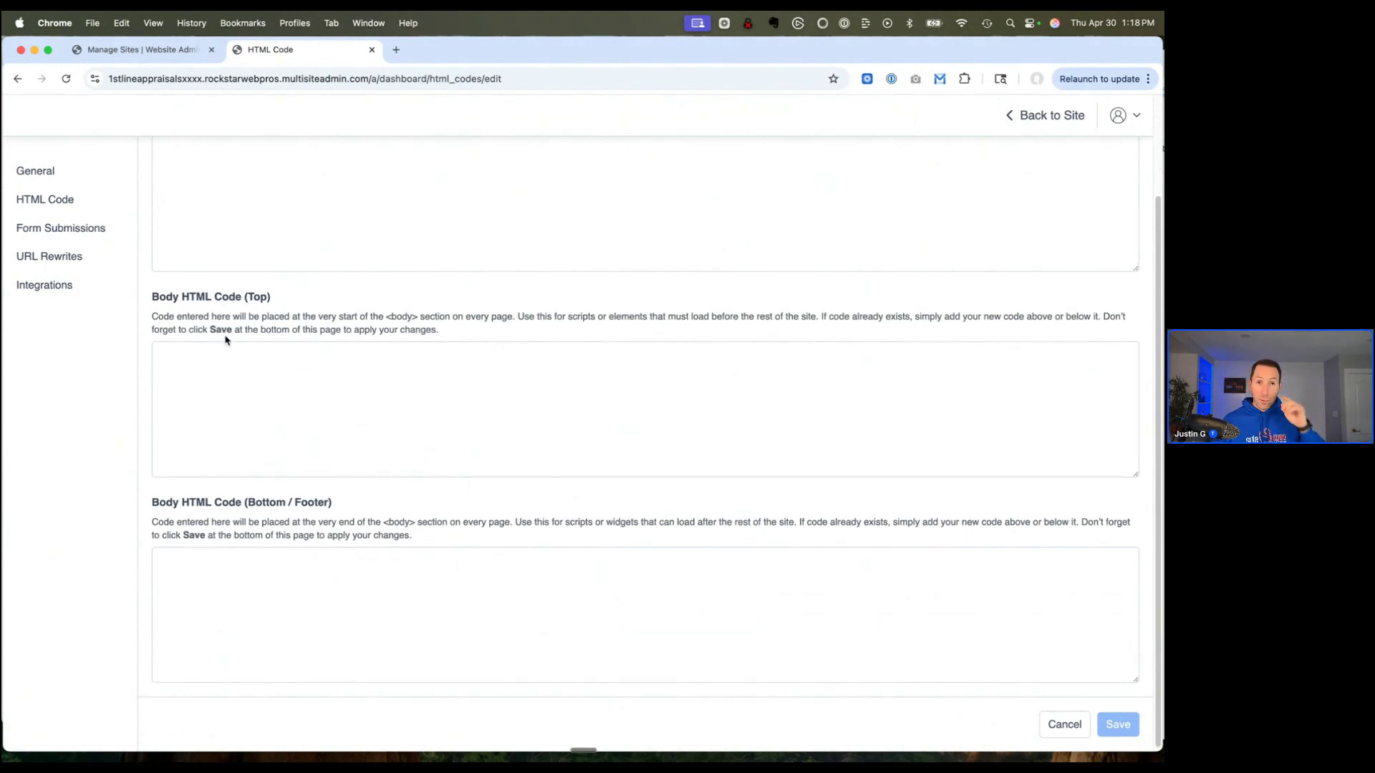
{"action": "scroll", "coordinate": [226, 336], "scroll_direction": "up", "scroll_amount": 3}
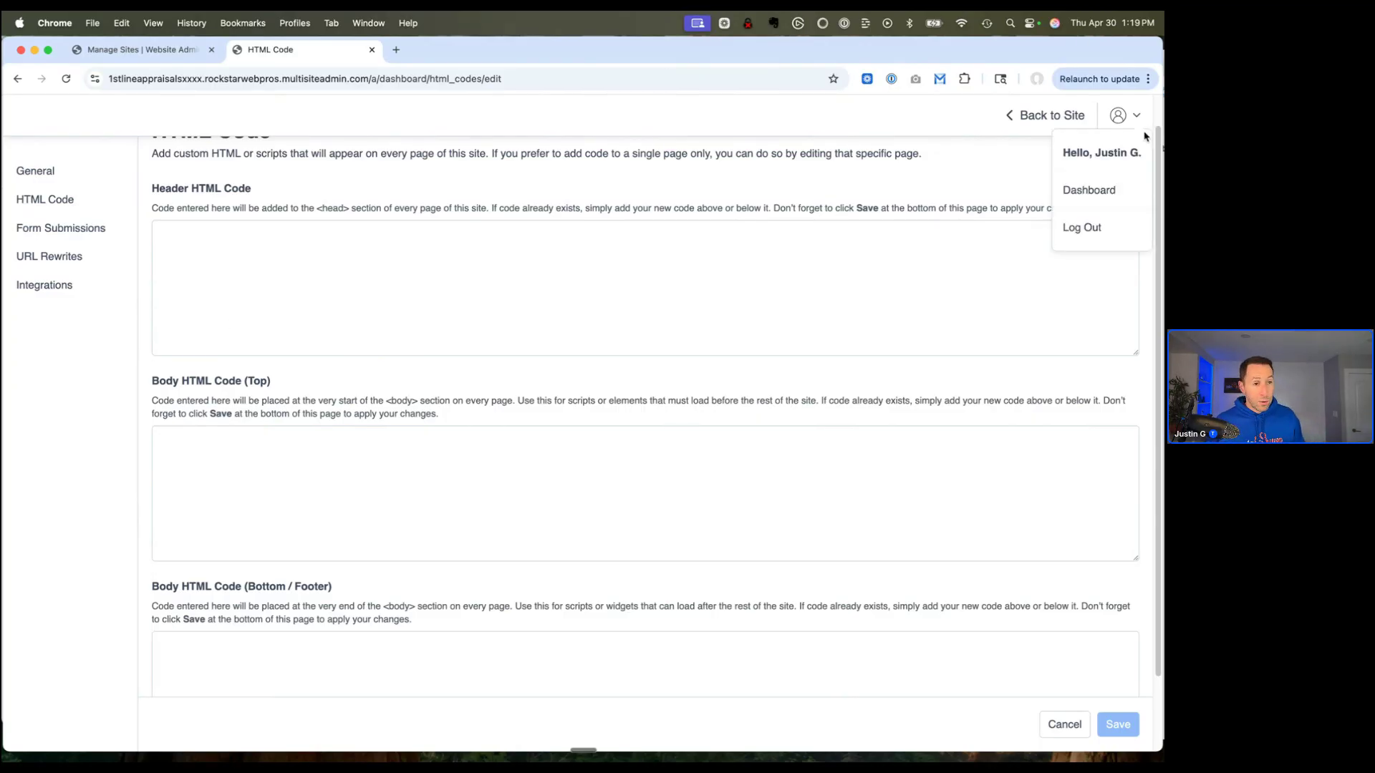
Step: Return to the site's homepage, add a sample HTML section below the orange property valuation banner, and delete that section again
{"action": "left_click", "coordinate": [1066, 111]}
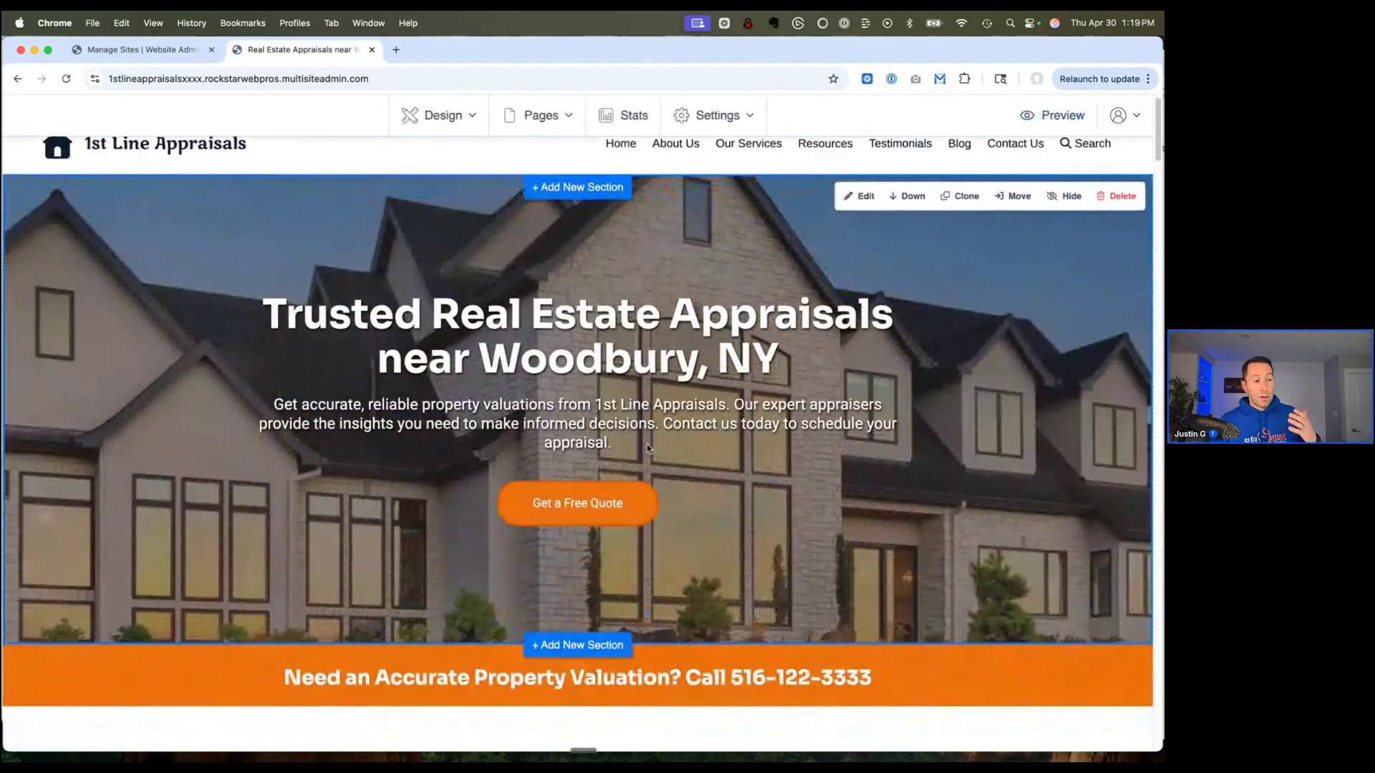
{"action": "scroll", "coordinate": [647, 449], "scroll_direction": "down", "scroll_amount": 5}
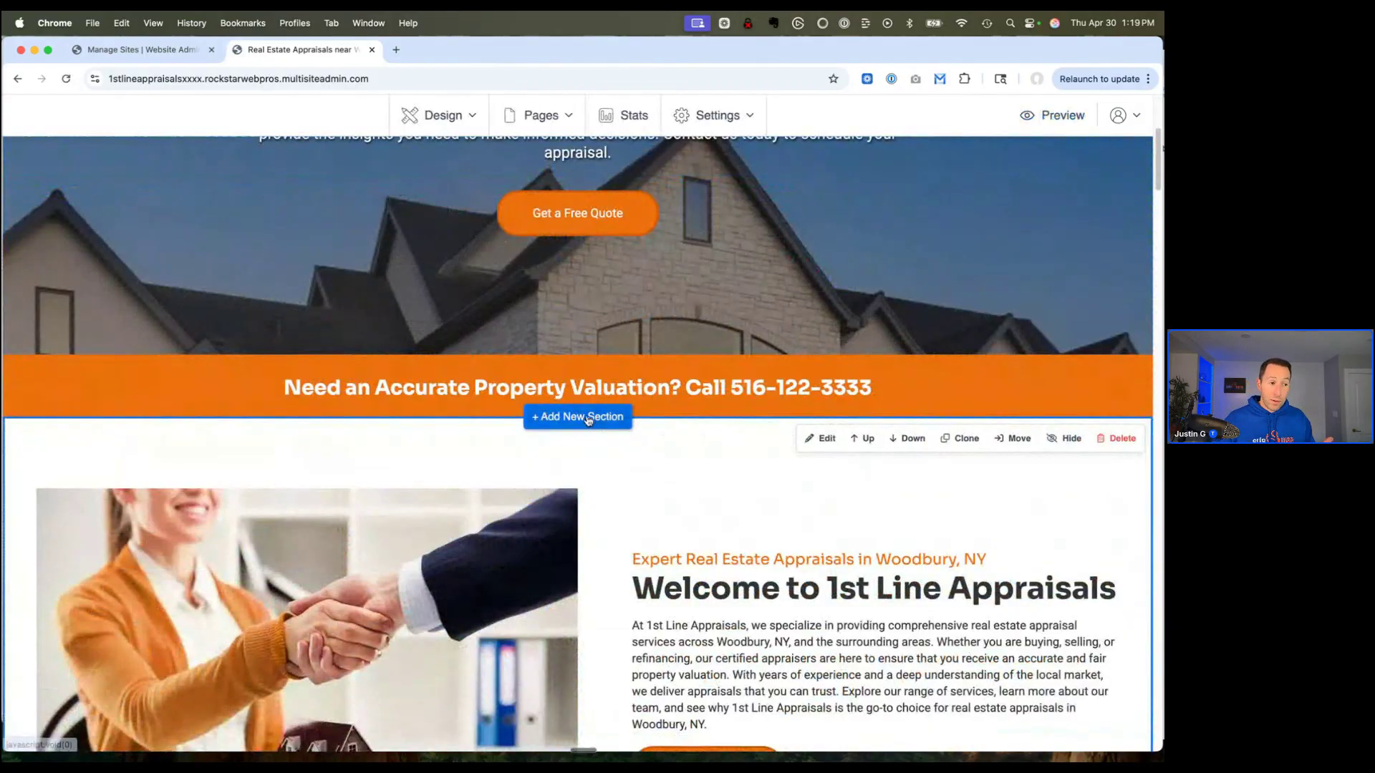
{"action": "left_click", "coordinate": [588, 419]}
{"action": "scroll", "coordinate": [622, 436], "scroll_direction": "down", "scroll_amount": 5}
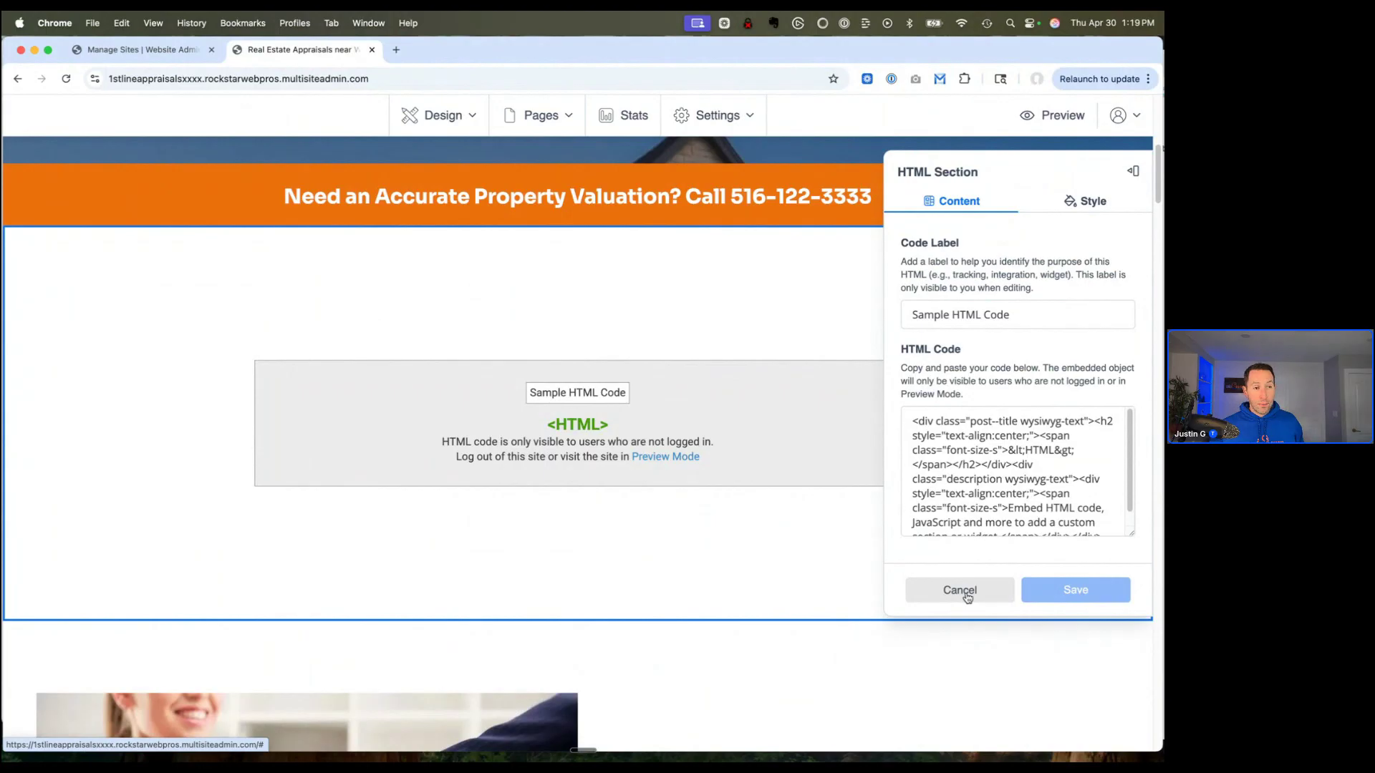
{"action": "left_click", "coordinate": [960, 590]}
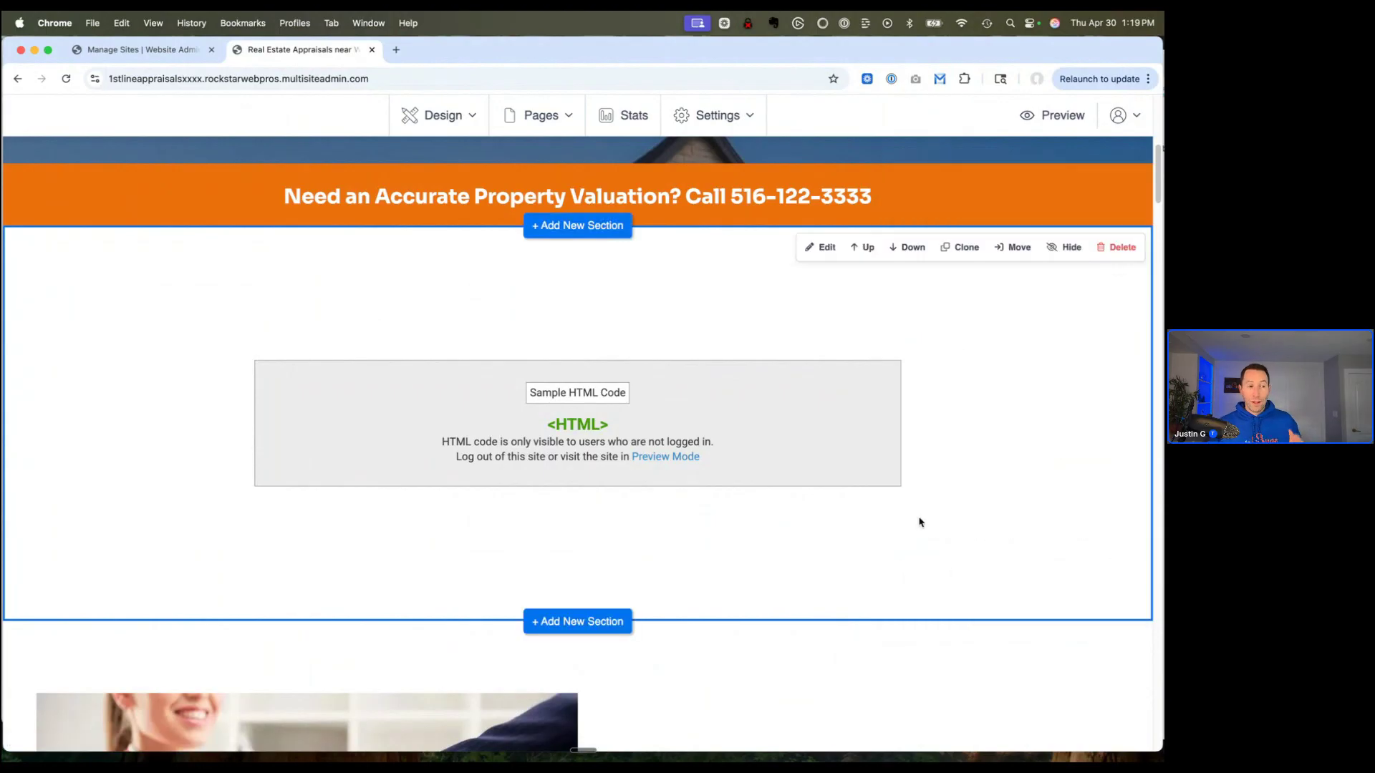
{"action": "left_click", "coordinate": [1118, 247]}
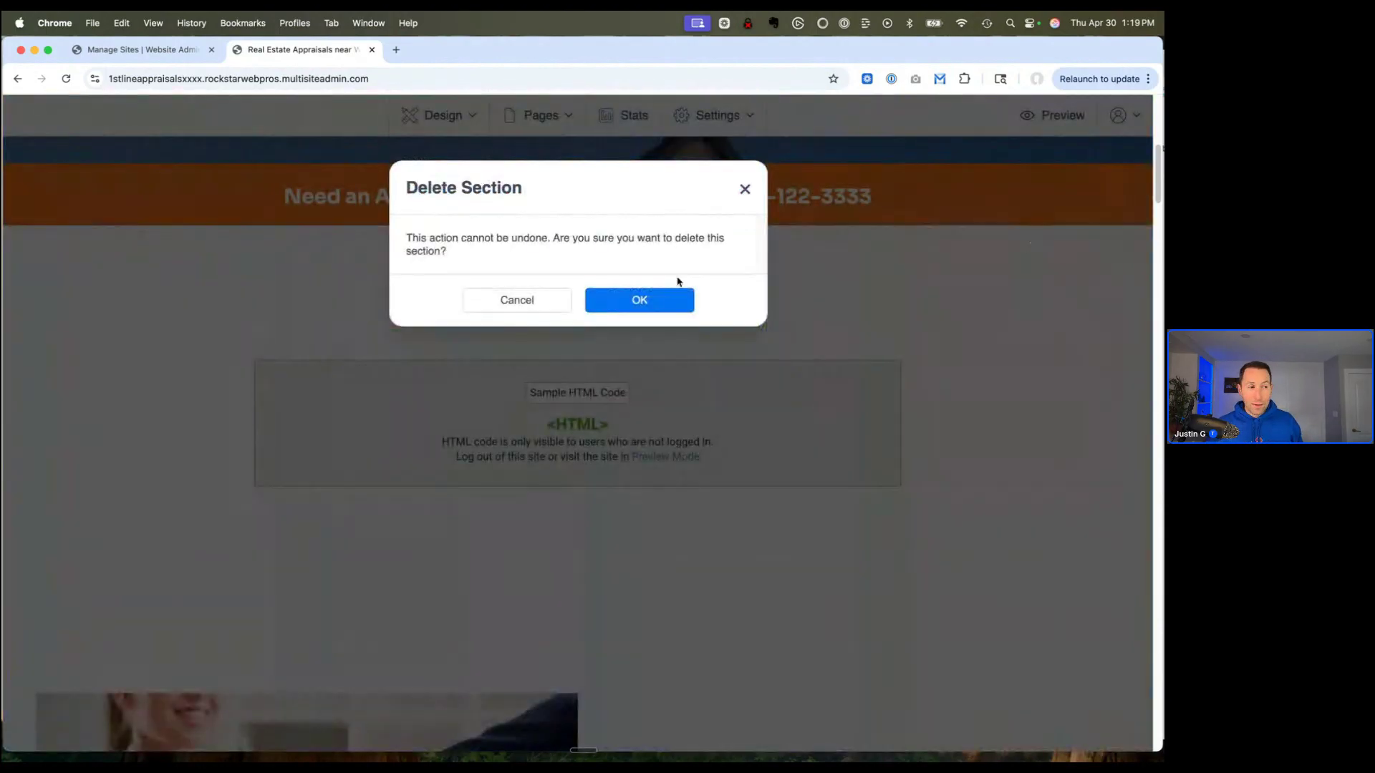
{"action": "left_click", "coordinate": [660, 304]}
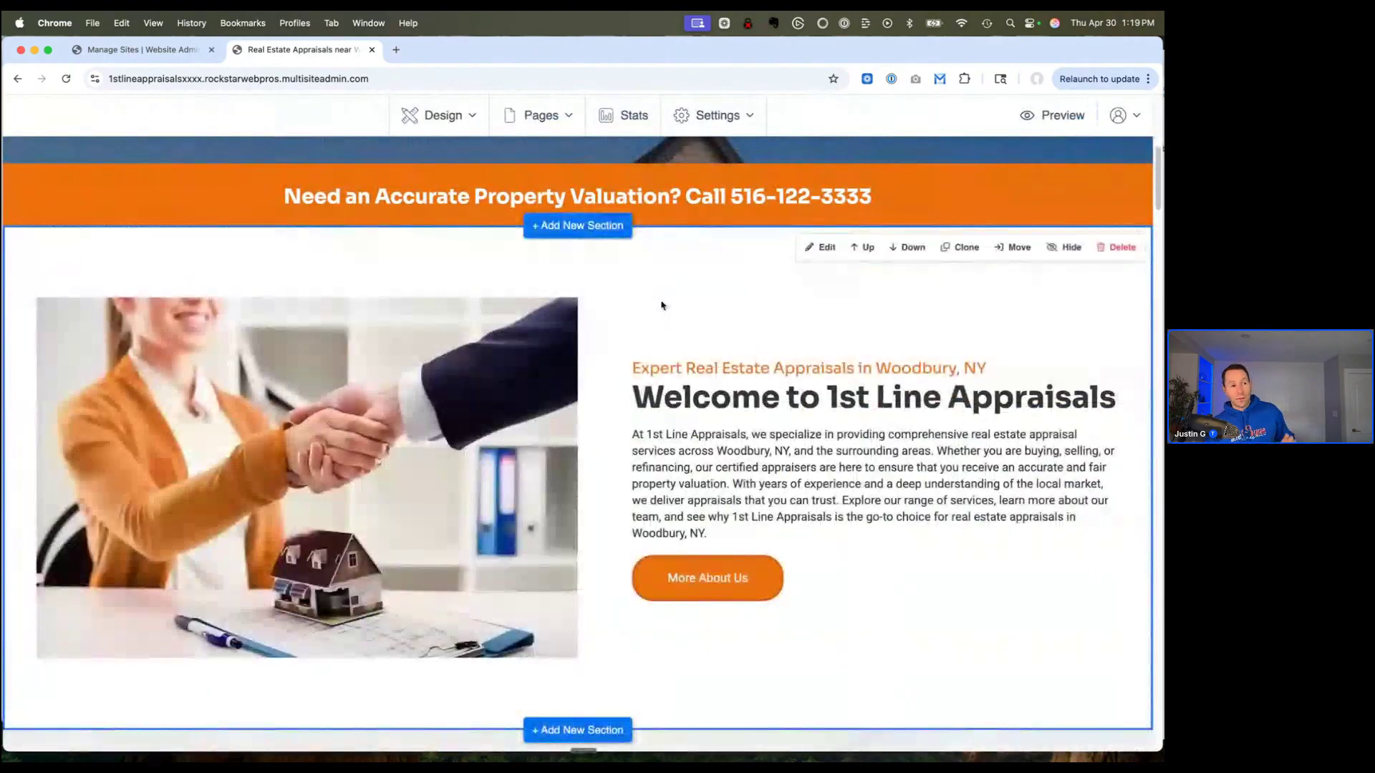
Step: Reopen the HTML Code settings of the appraisal site
{"action": "left_click", "coordinate": [701, 117]}
{"action": "left_click", "coordinate": [694, 267]}
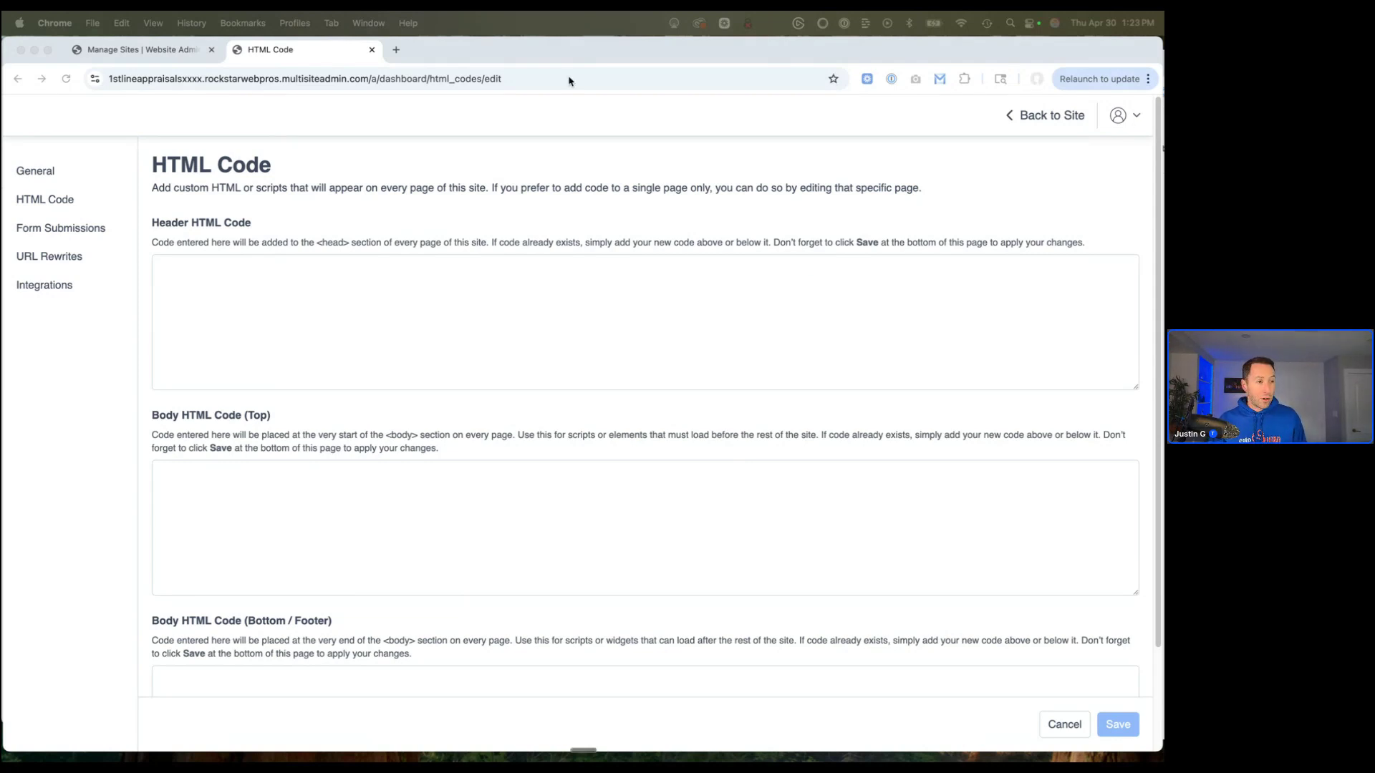
Step: Open wecleanoutjunk.com in a new browser tab
{"action": "left_click", "coordinate": [395, 50]}
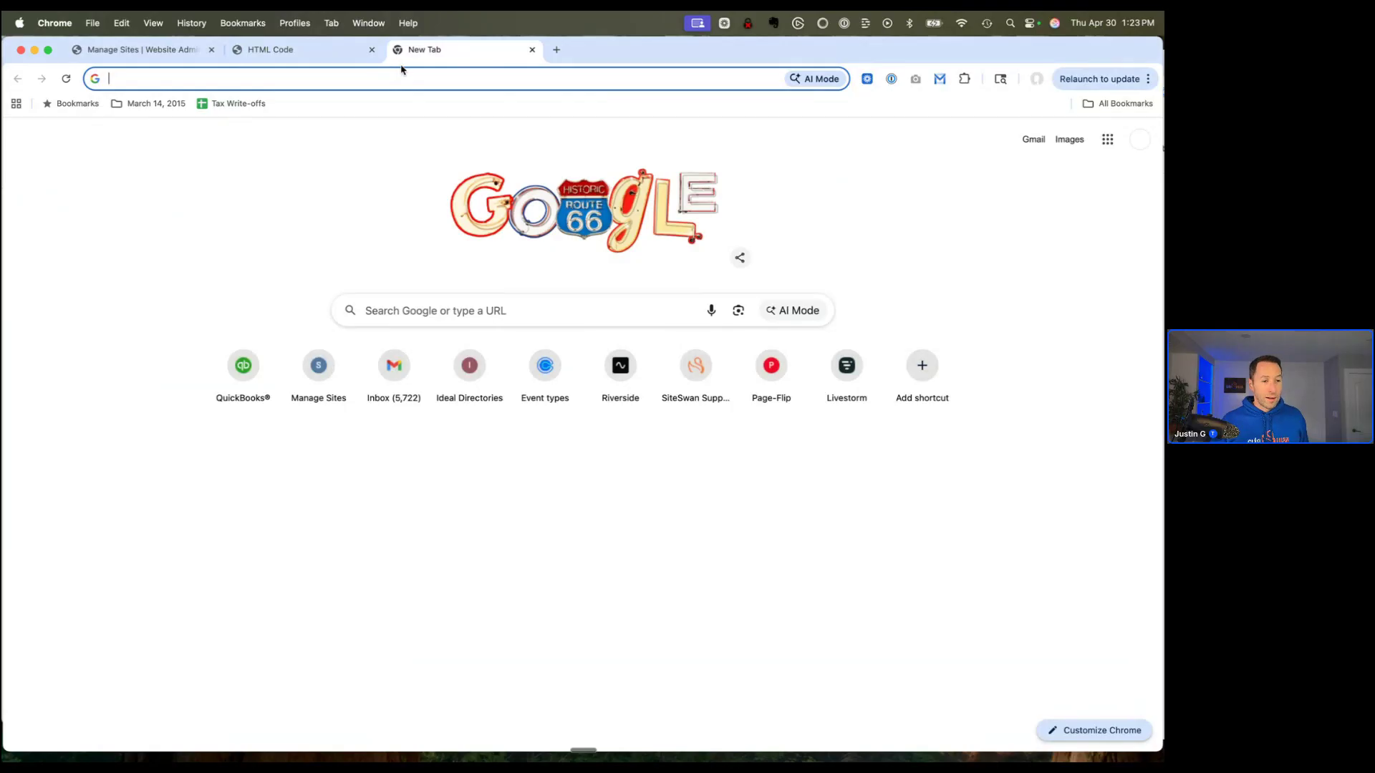
{"action": "type", "text": "wecleanoutjunk.com"}
{"action": "key", "text": "Return"}
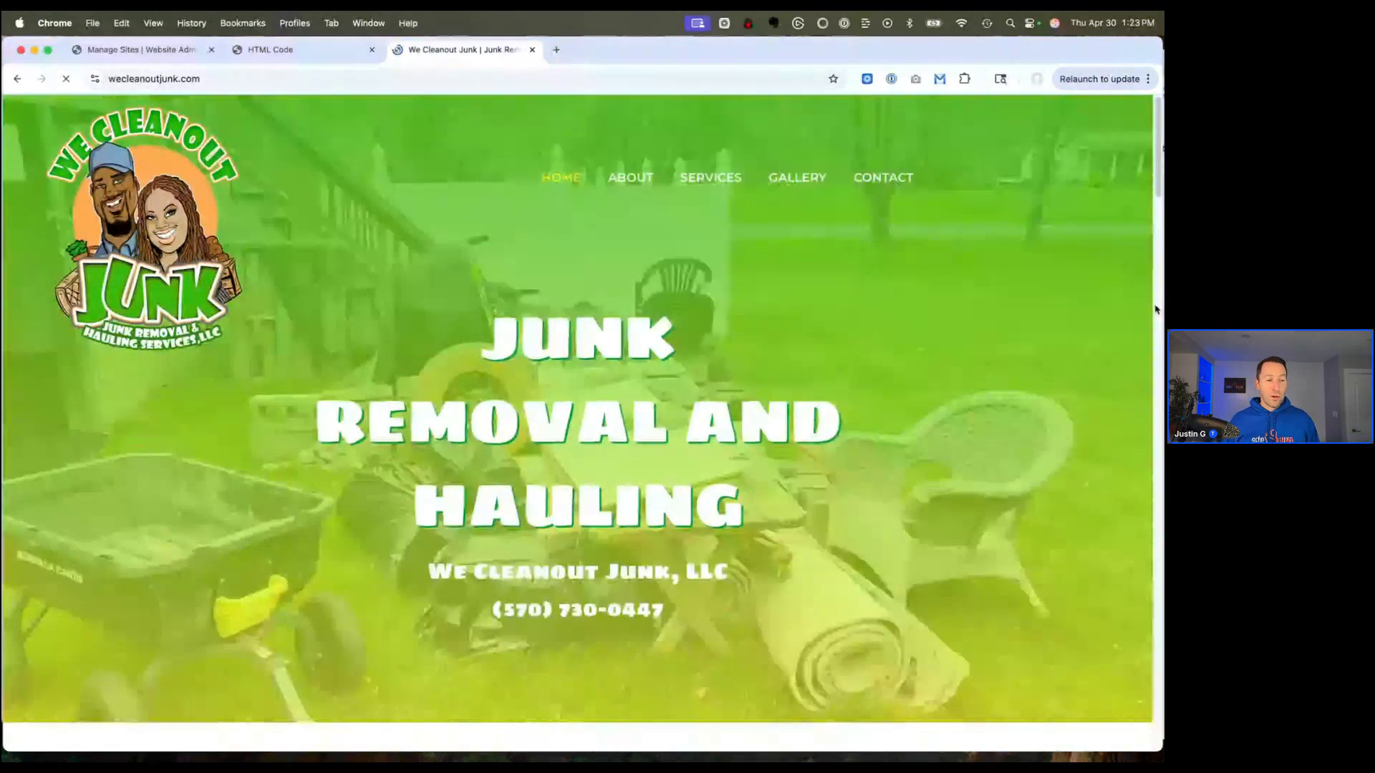
Step: Examine the junk removal homepage down to its footer, including the embedded booking calendar, and close its tab
{"action": "scroll", "coordinate": [991, 479], "scroll_direction": "down", "scroll_amount": 4}
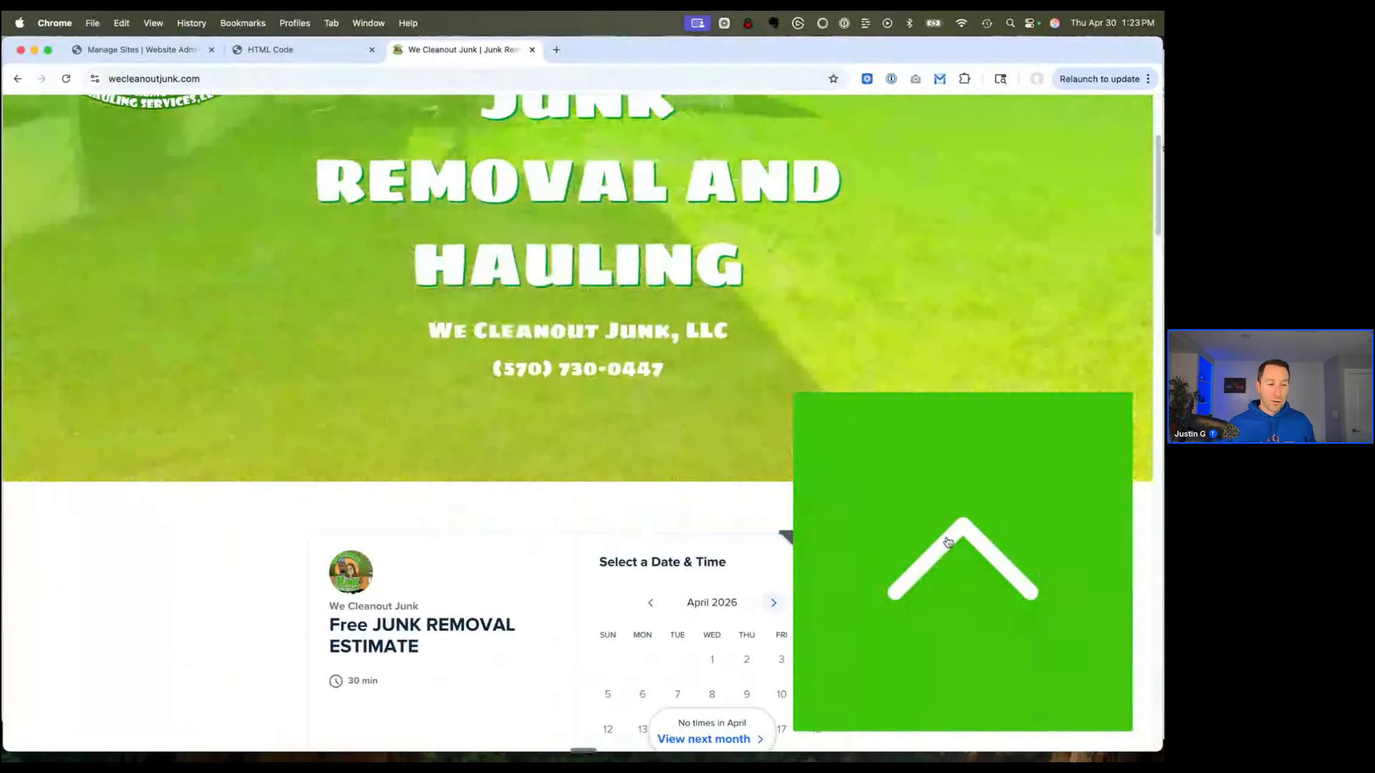
{"action": "scroll", "coordinate": [738, 482], "scroll_direction": "down", "scroll_amount": 10}
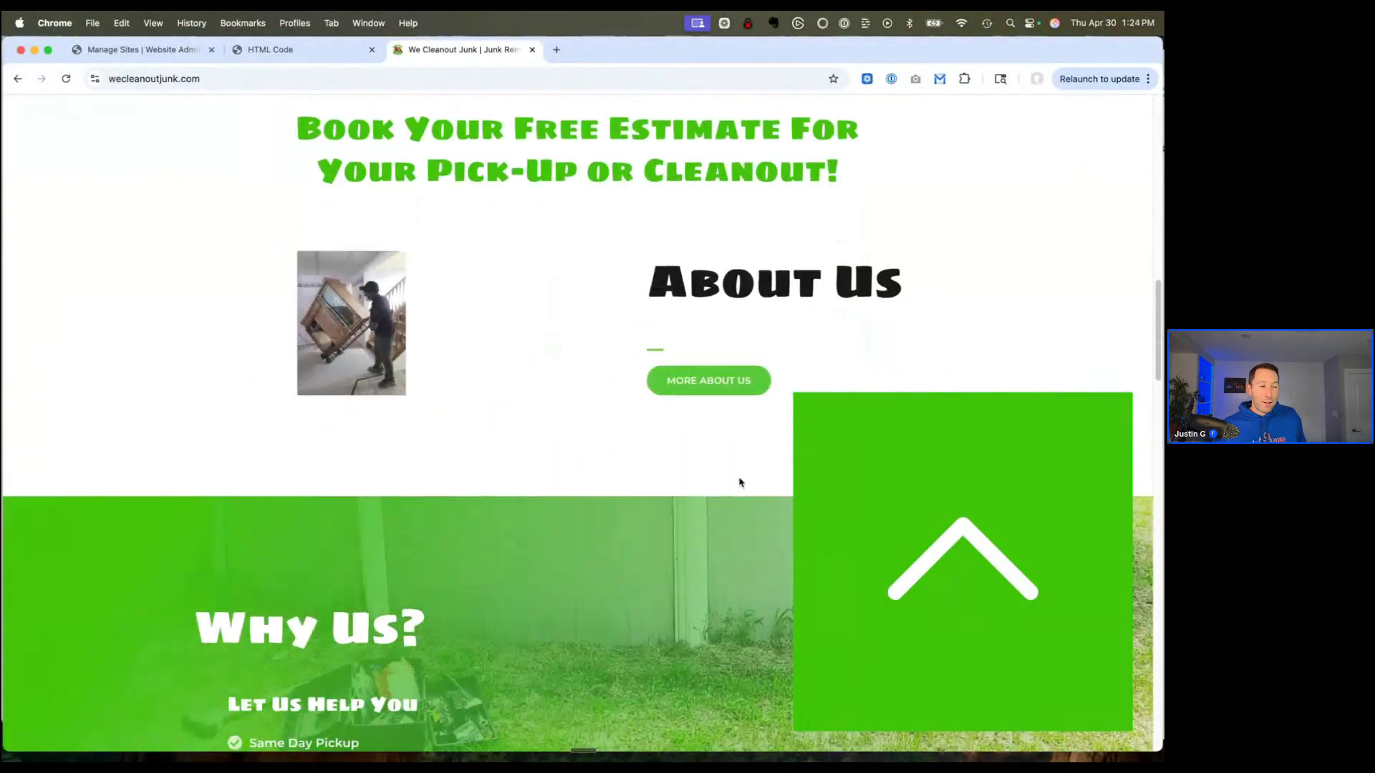
{"action": "scroll", "coordinate": [738, 482], "scroll_direction": "down", "scroll_amount": 6}
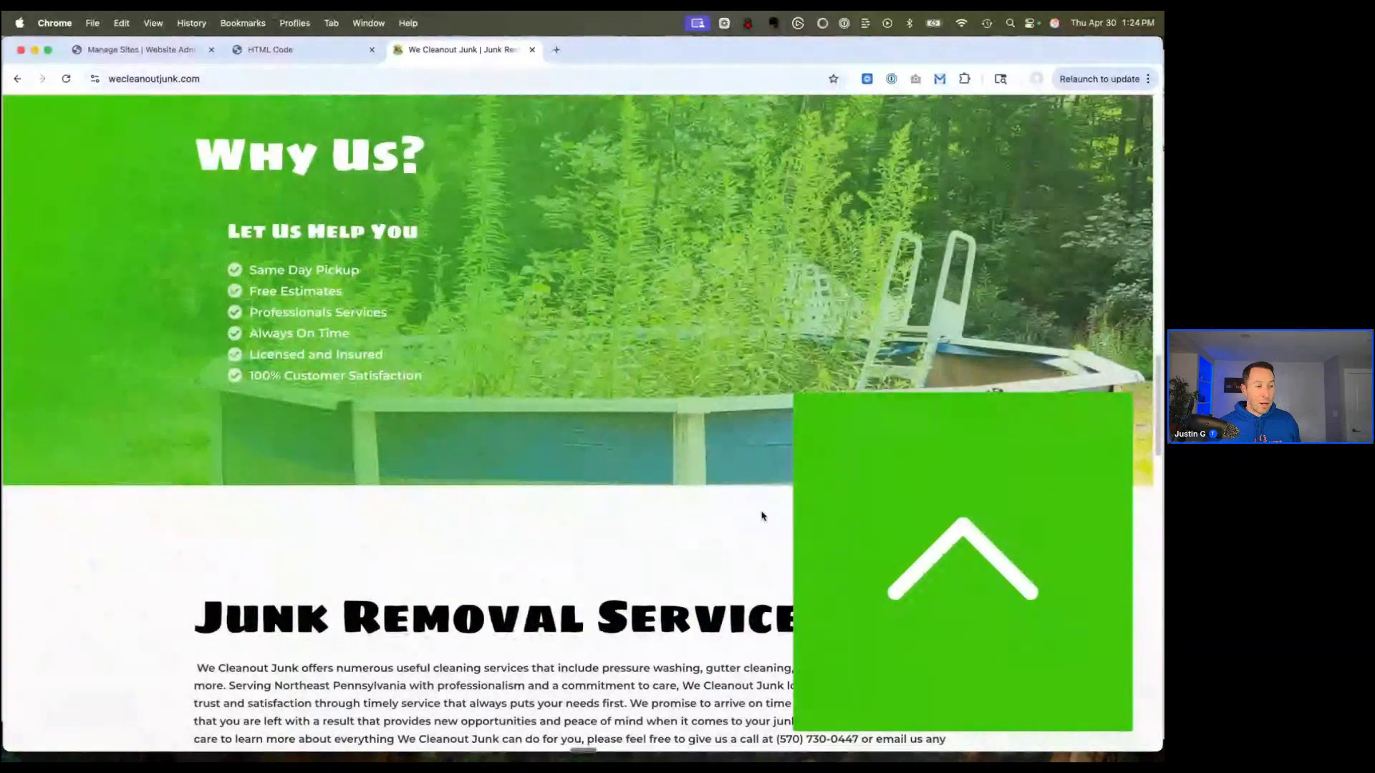
{"action": "scroll", "coordinate": [762, 515], "scroll_direction": "down", "scroll_amount": 15}
{"action": "scroll", "coordinate": [812, 538], "scroll_direction": "up", "scroll_amount": 3}
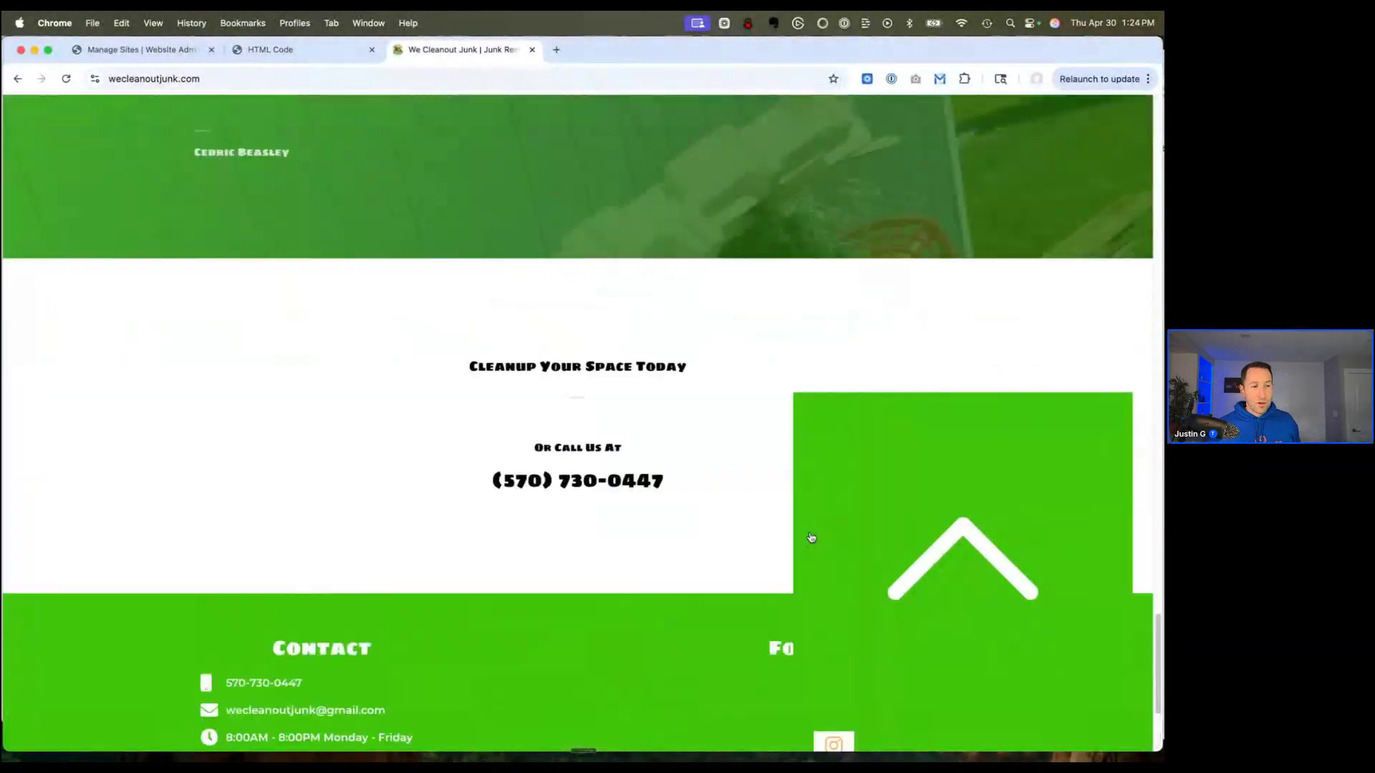
{"action": "scroll", "coordinate": [811, 537], "scroll_direction": "up", "scroll_amount": 12}
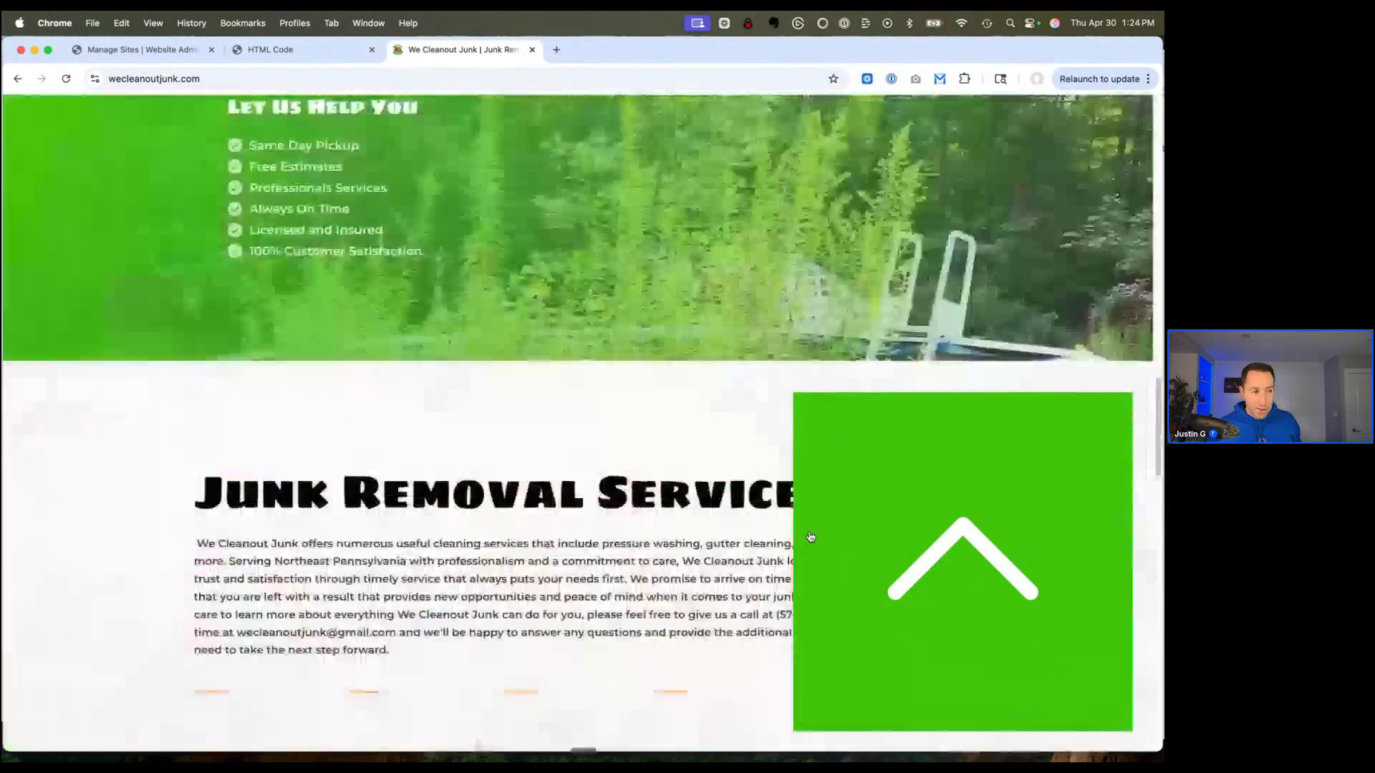
{"action": "scroll", "coordinate": [811, 537], "scroll_direction": "up", "scroll_amount": 20}
{"action": "scroll", "coordinate": [811, 535], "scroll_direction": "down", "scroll_amount": 7}
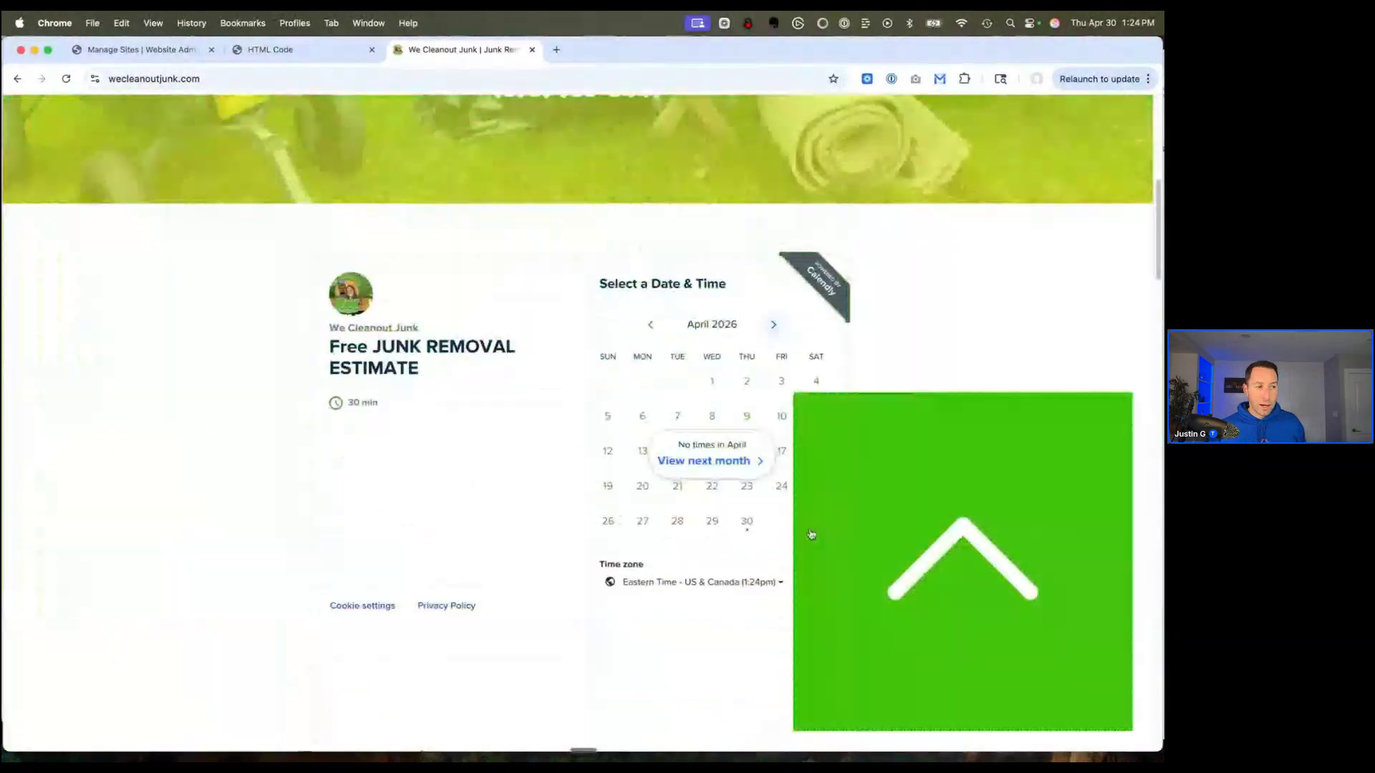
{"action": "scroll", "coordinate": [811, 535], "scroll_direction": "down", "scroll_amount": 4}
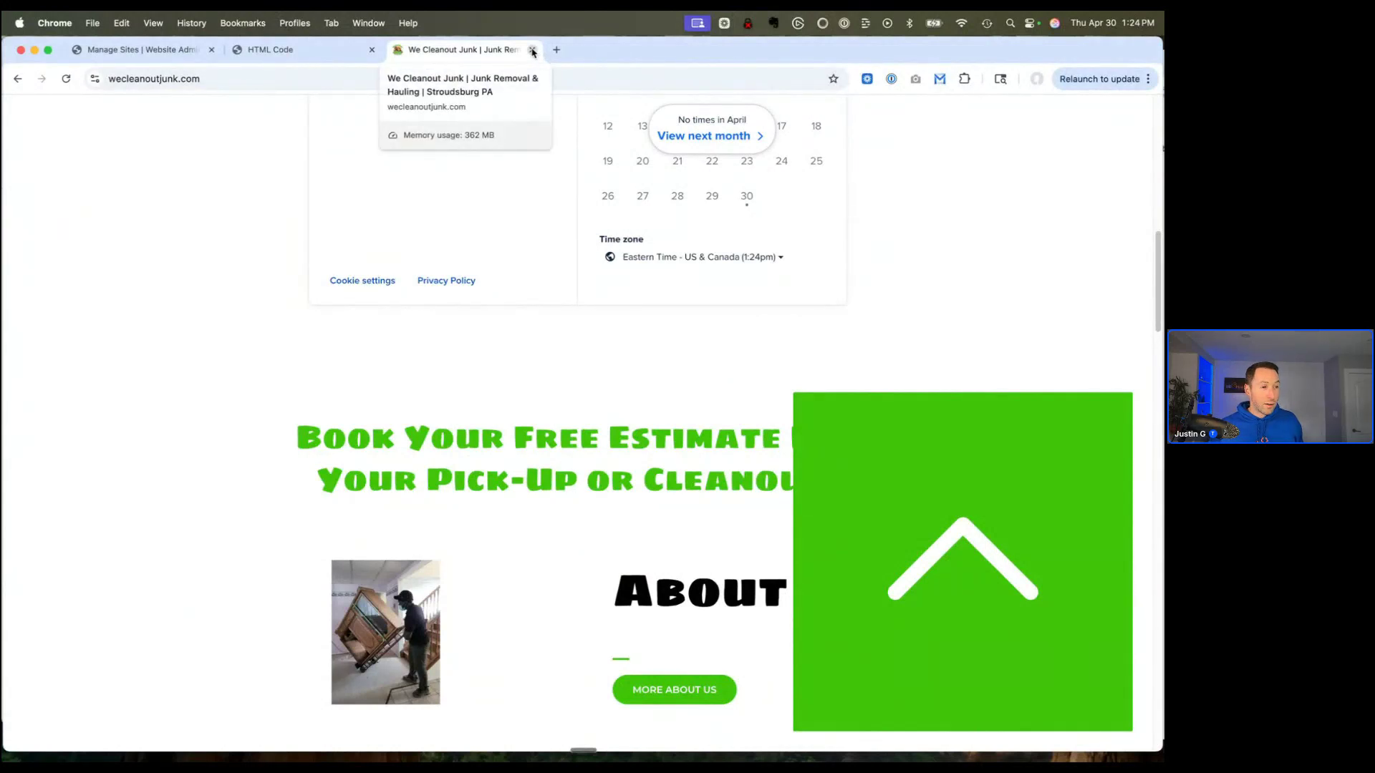
{"action": "left_click", "coordinate": [532, 51]}
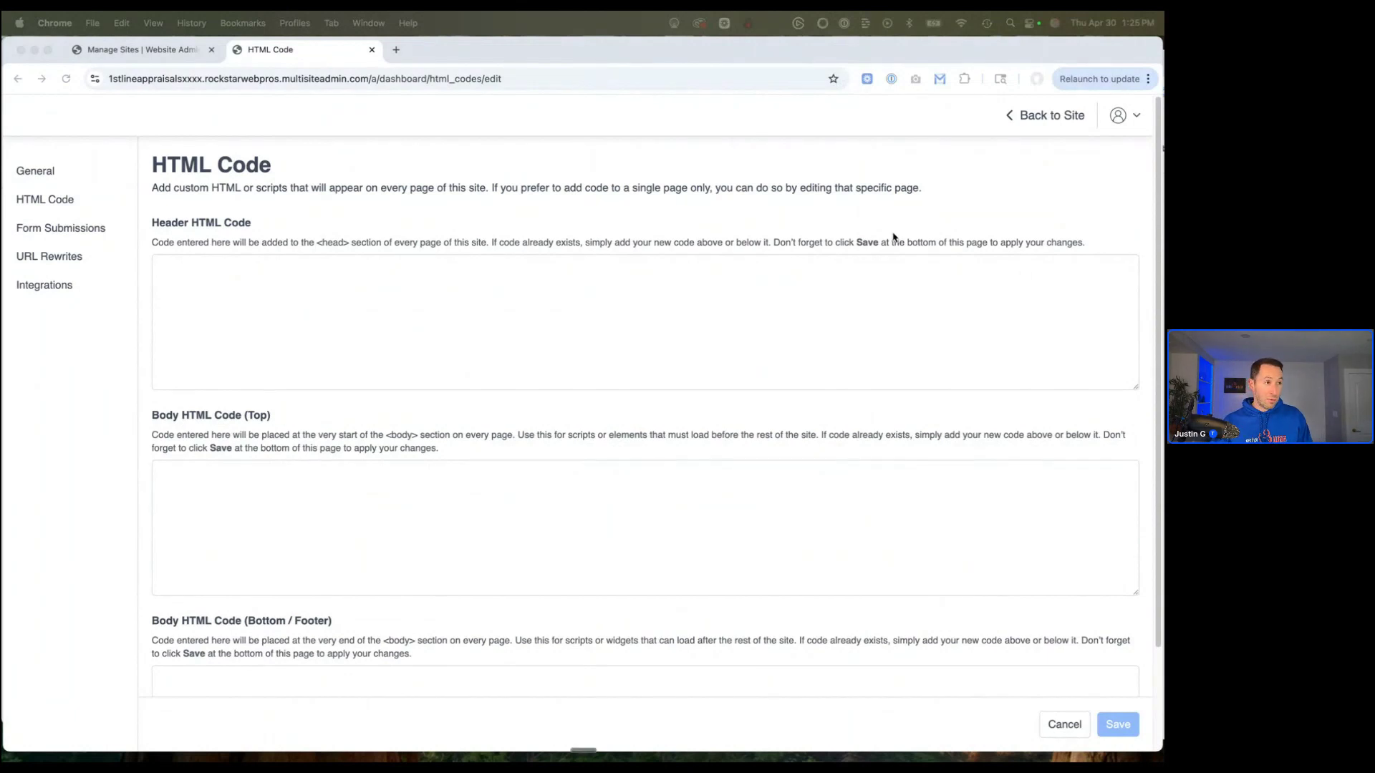
Step: Open the preview at wecleanoutjunkllc.cjsitepros.multisiteadmin.com/a/preview in a new browser tab
{"action": "left_click", "coordinate": [396, 50]}
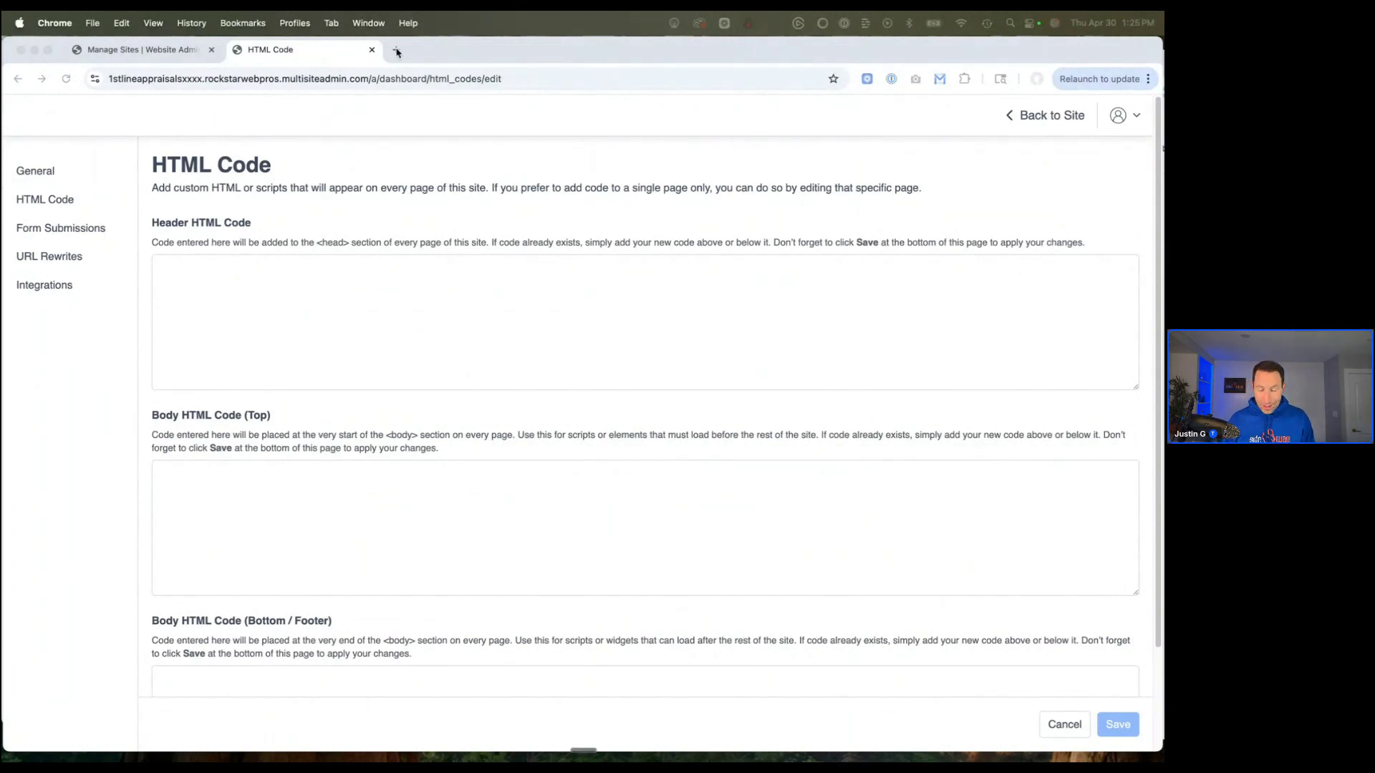
{"action": "type", "text": "wecleanoutjunkllc.cjsitepros.multisiteadmin.com/a/preview"}
{"action": "key", "text": "Return"}
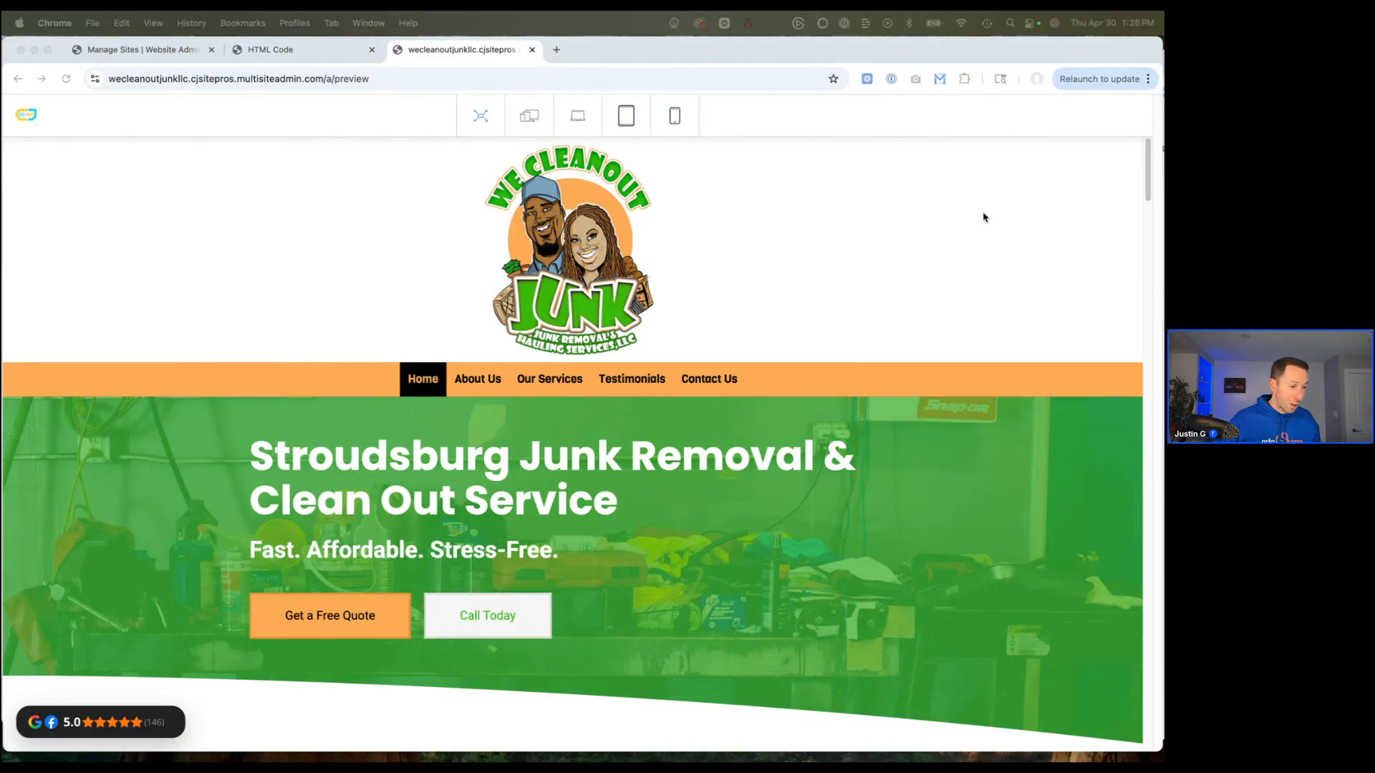
Step: Examine the header, hero section and Reliable Junk Removal Experts introduction of the redesigned junk removal preview
{"action": "scroll", "coordinate": [645, 294], "scroll_direction": "down", "scroll_amount": 1}
{"action": "scroll", "coordinate": [609, 280], "scroll_direction": "up", "scroll_amount": 1}
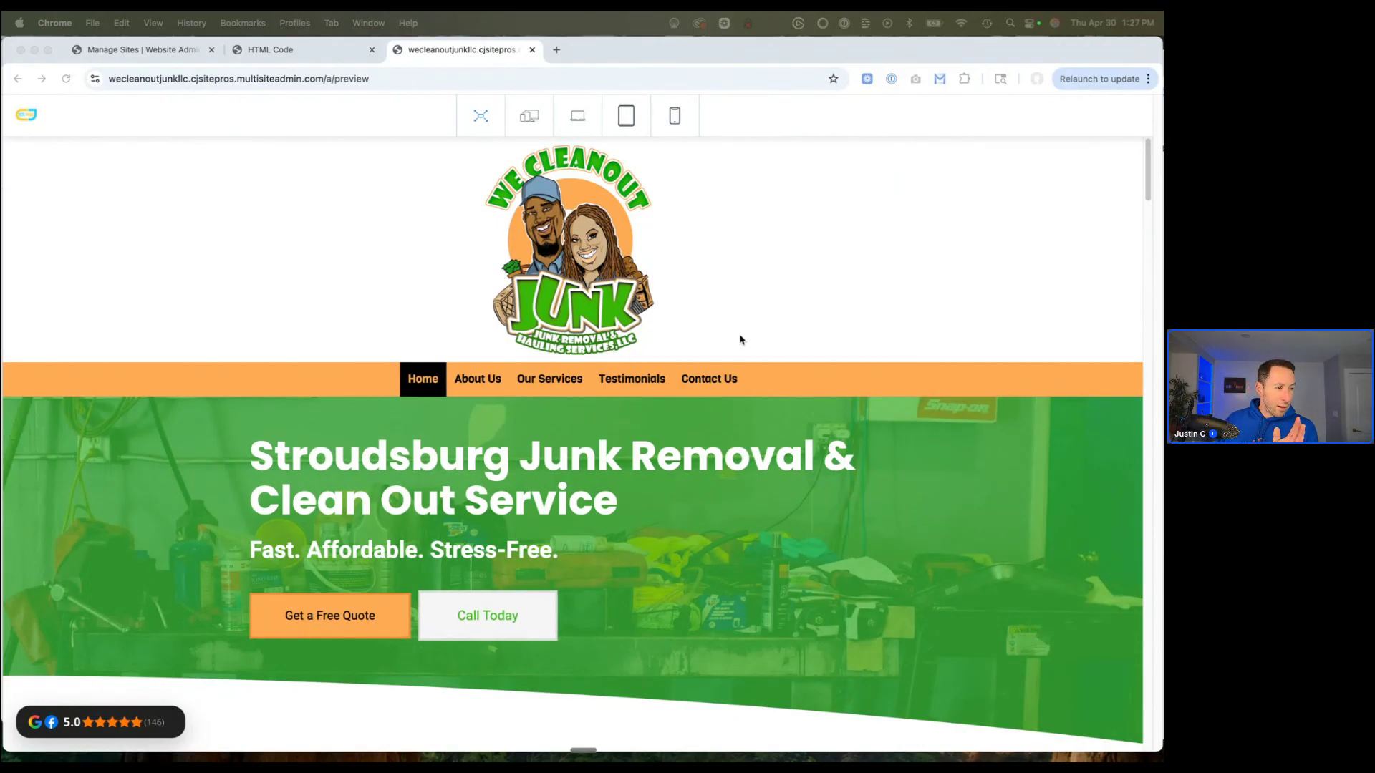
{"action": "scroll", "coordinate": [633, 354], "scroll_direction": "down", "scroll_amount": 3}
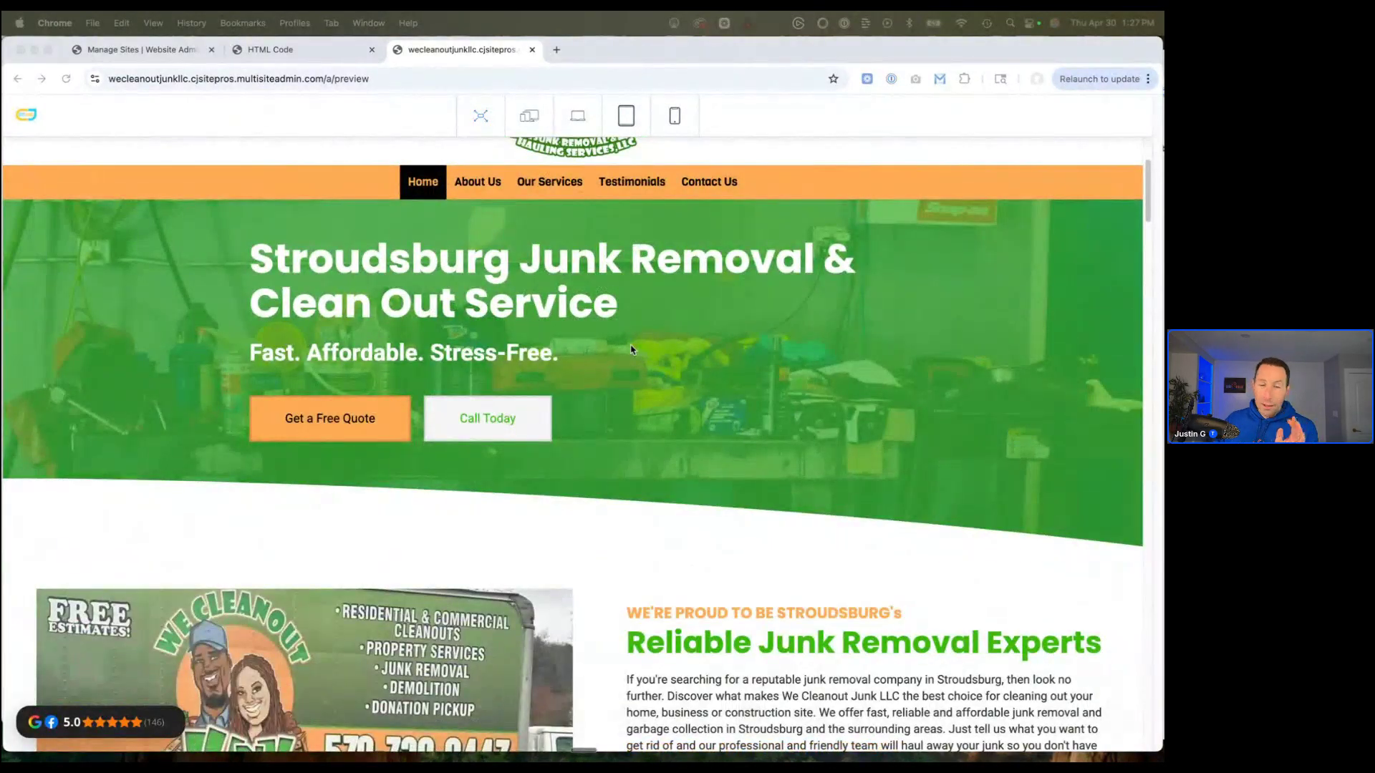
{"action": "scroll", "coordinate": [631, 349], "scroll_direction": "down", "scroll_amount": 3}
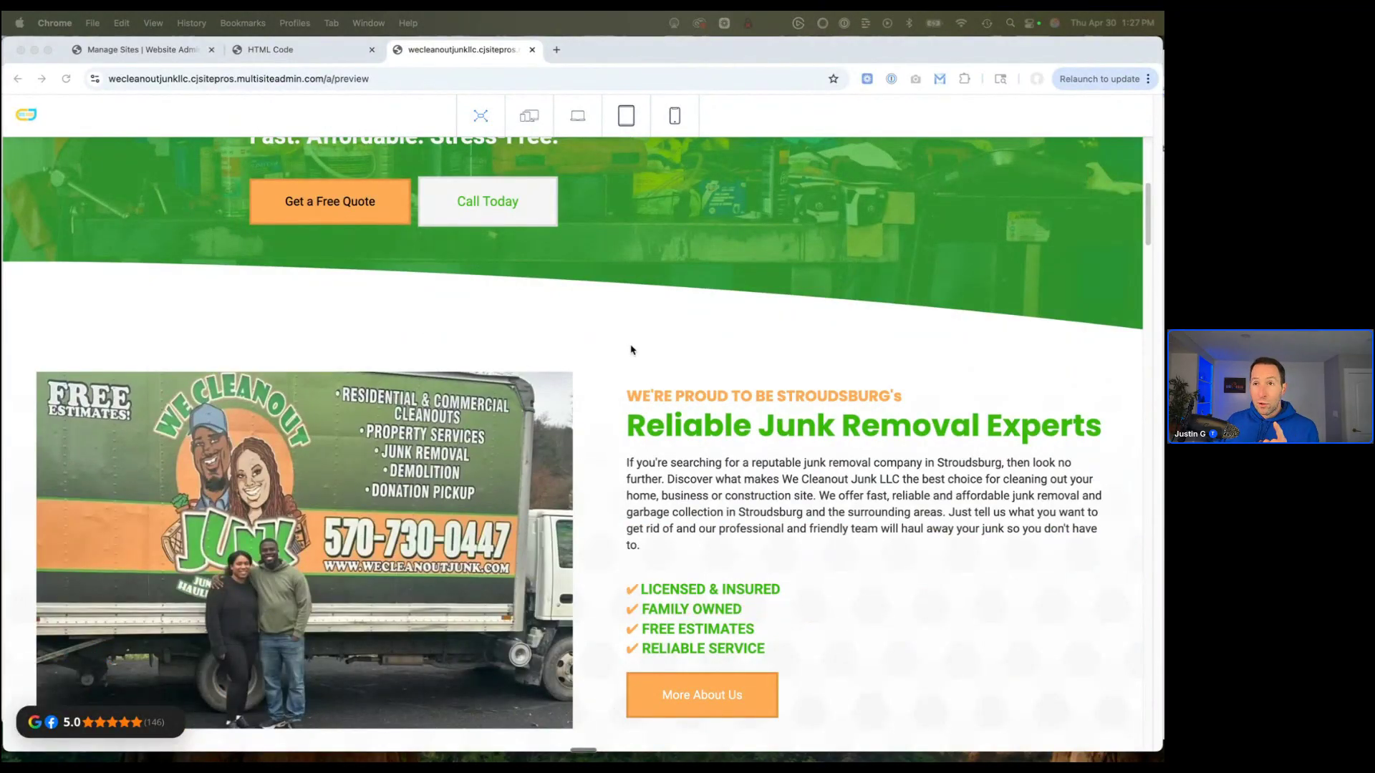
{"action": "scroll", "coordinate": [631, 349], "scroll_direction": "down", "scroll_amount": 2}
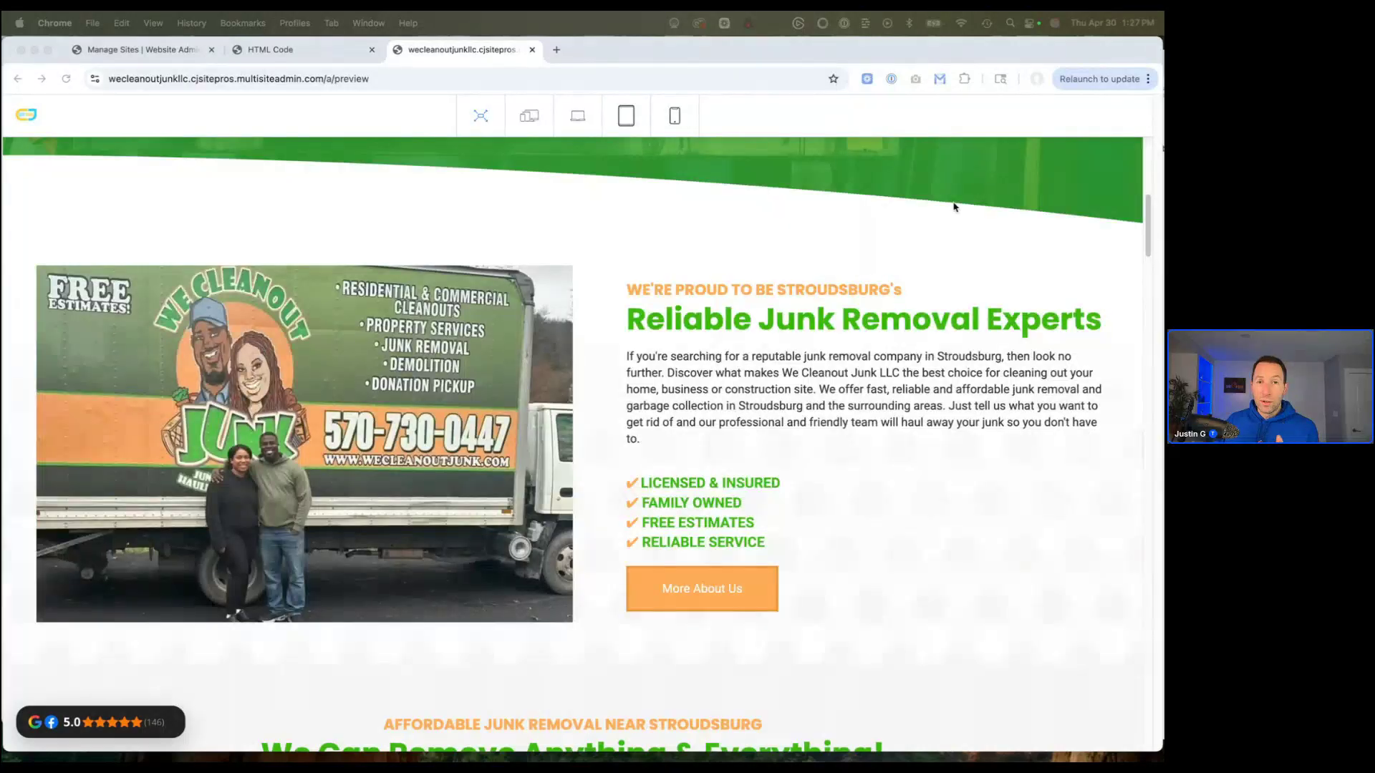
{"action": "scroll", "coordinate": [493, 290], "scroll_direction": "up", "scroll_amount": 7}
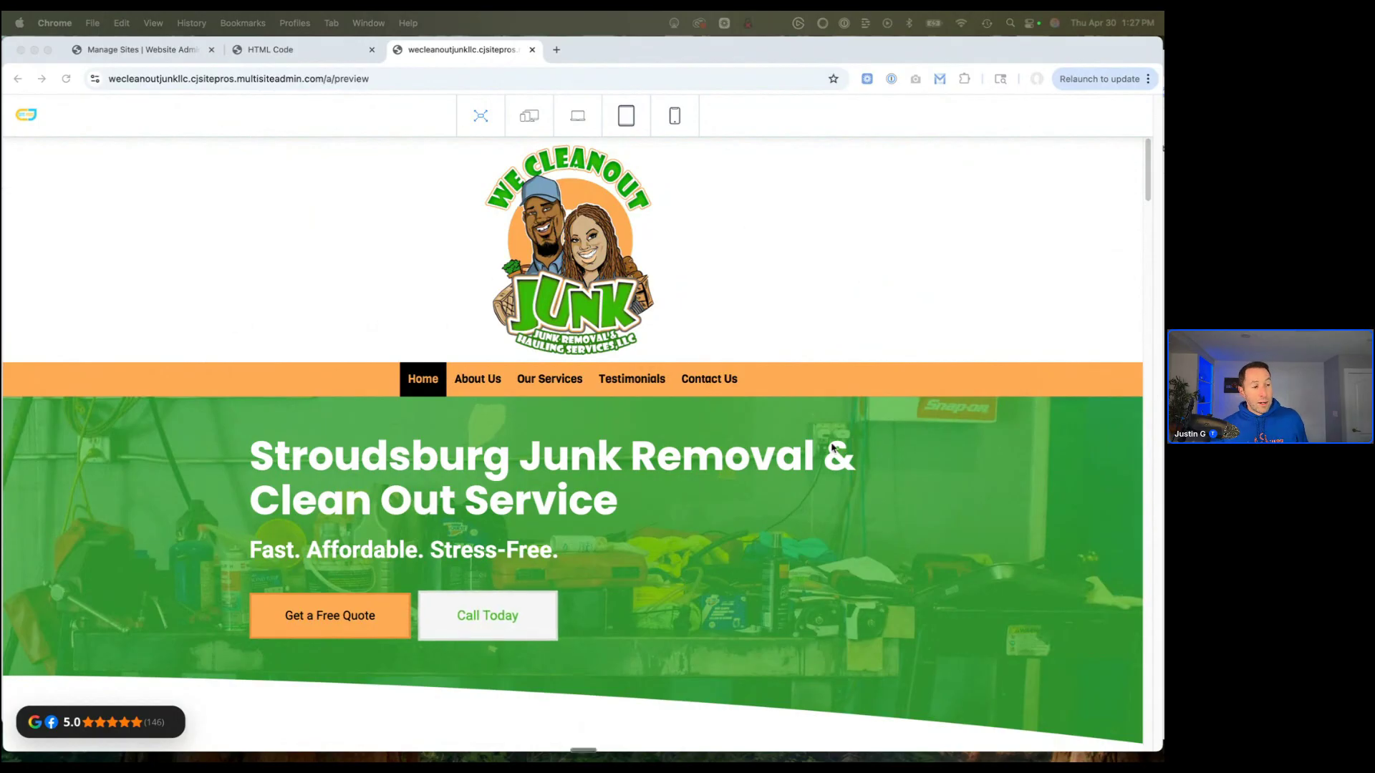
{"action": "scroll", "coordinate": [916, 489], "scroll_direction": "down", "scroll_amount": 3}
{"action": "scroll", "coordinate": [881, 494], "scroll_direction": "up", "scroll_amount": 3}
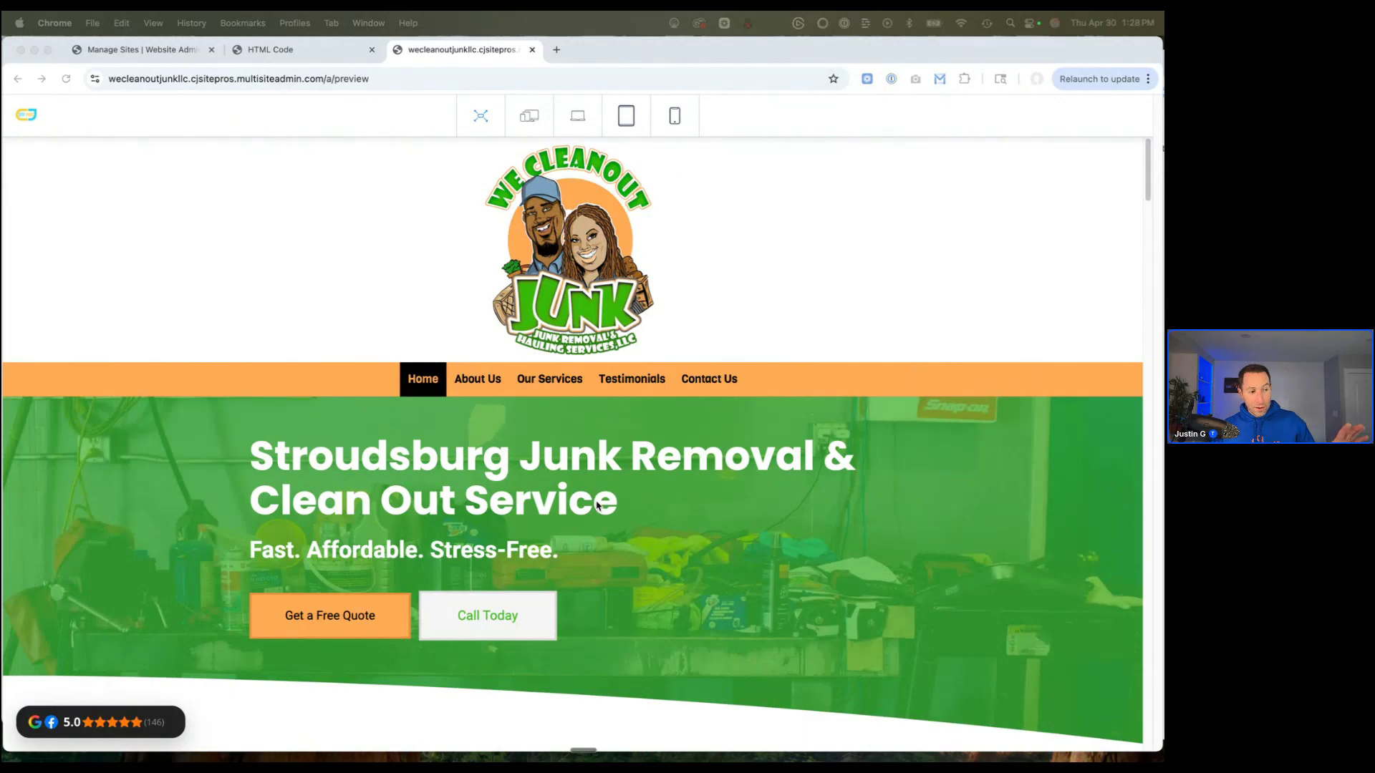
Step: Examine the rest of the preview homepage, including services, price guarantee, reviews and the three-step process, and return to its beginning
{"action": "scroll", "coordinate": [740, 525], "scroll_direction": "down", "scroll_amount": 2}
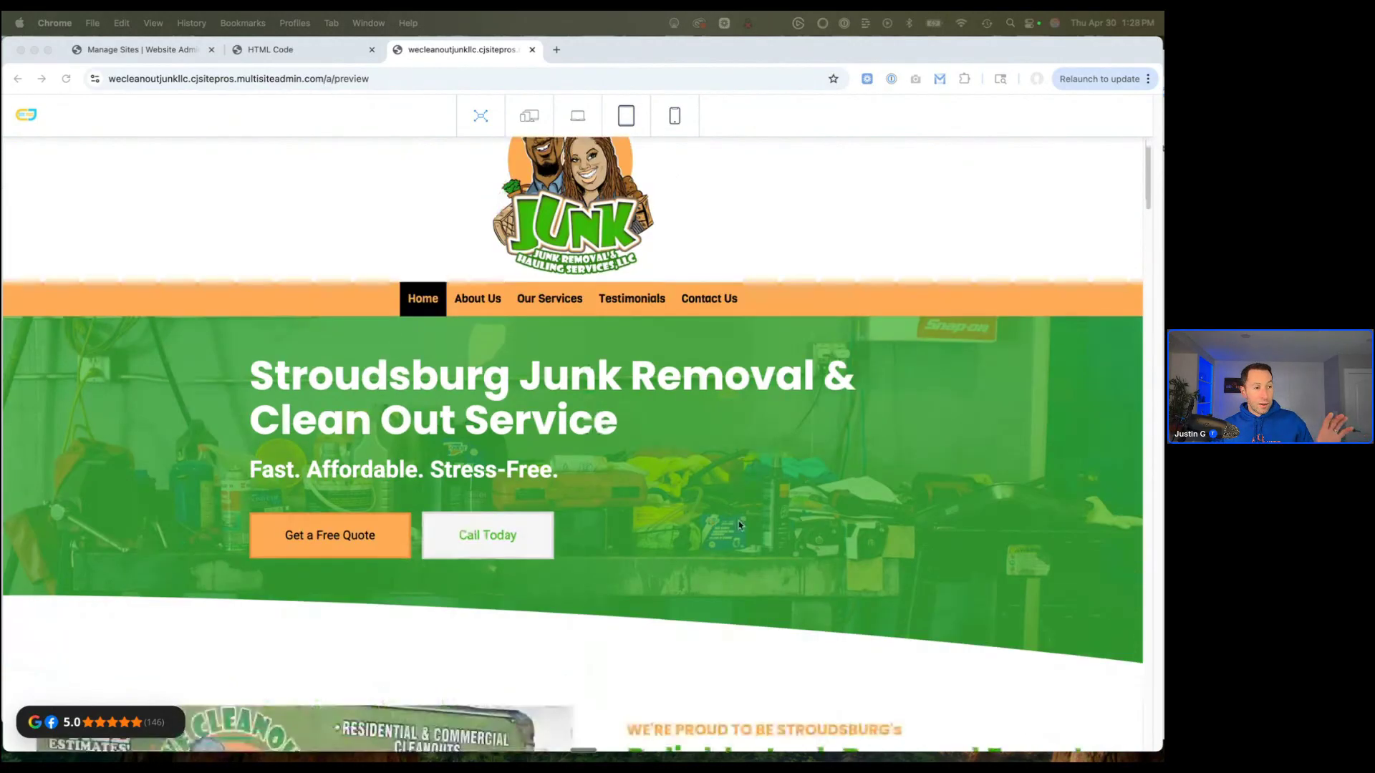
{"action": "scroll", "coordinate": [966, 455], "scroll_direction": "down", "scroll_amount": 6}
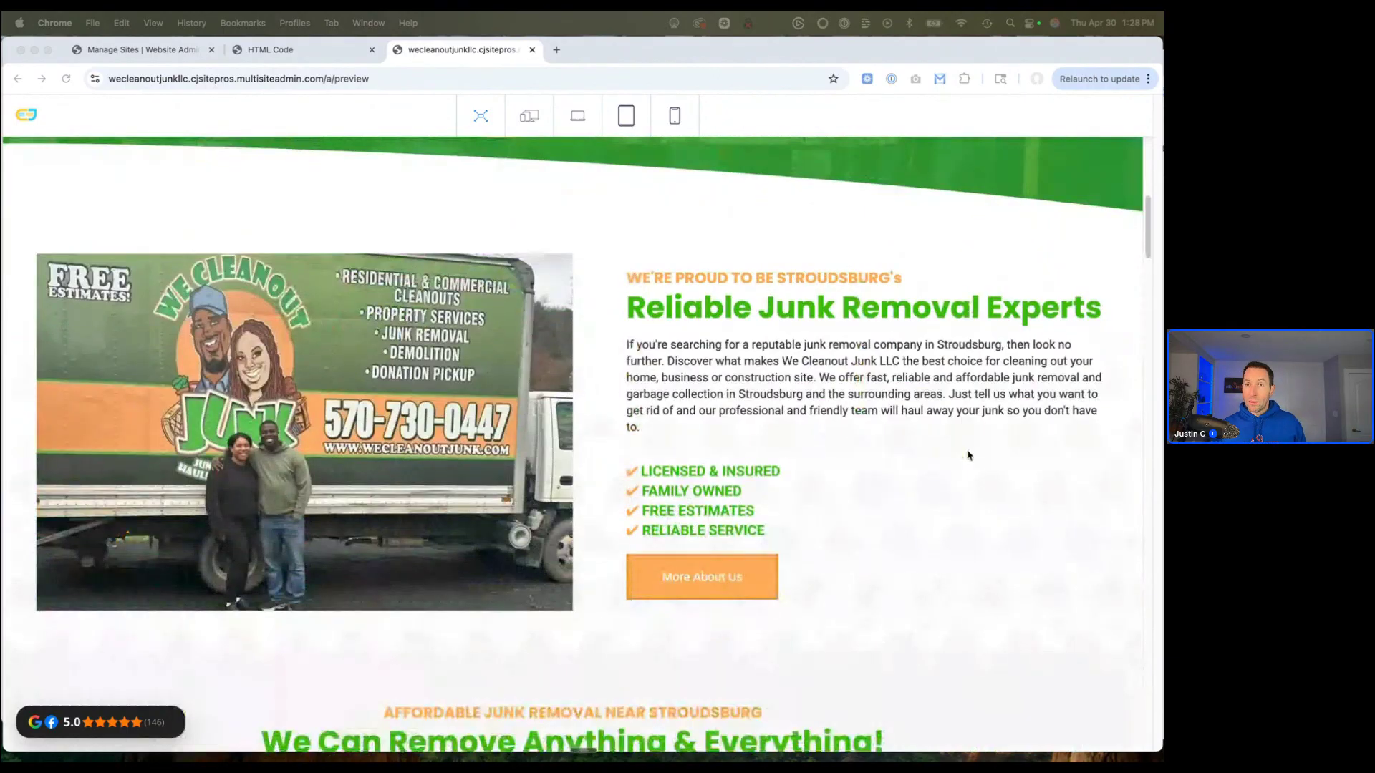
{"action": "scroll", "coordinate": [968, 455], "scroll_direction": "down", "scroll_amount": 1}
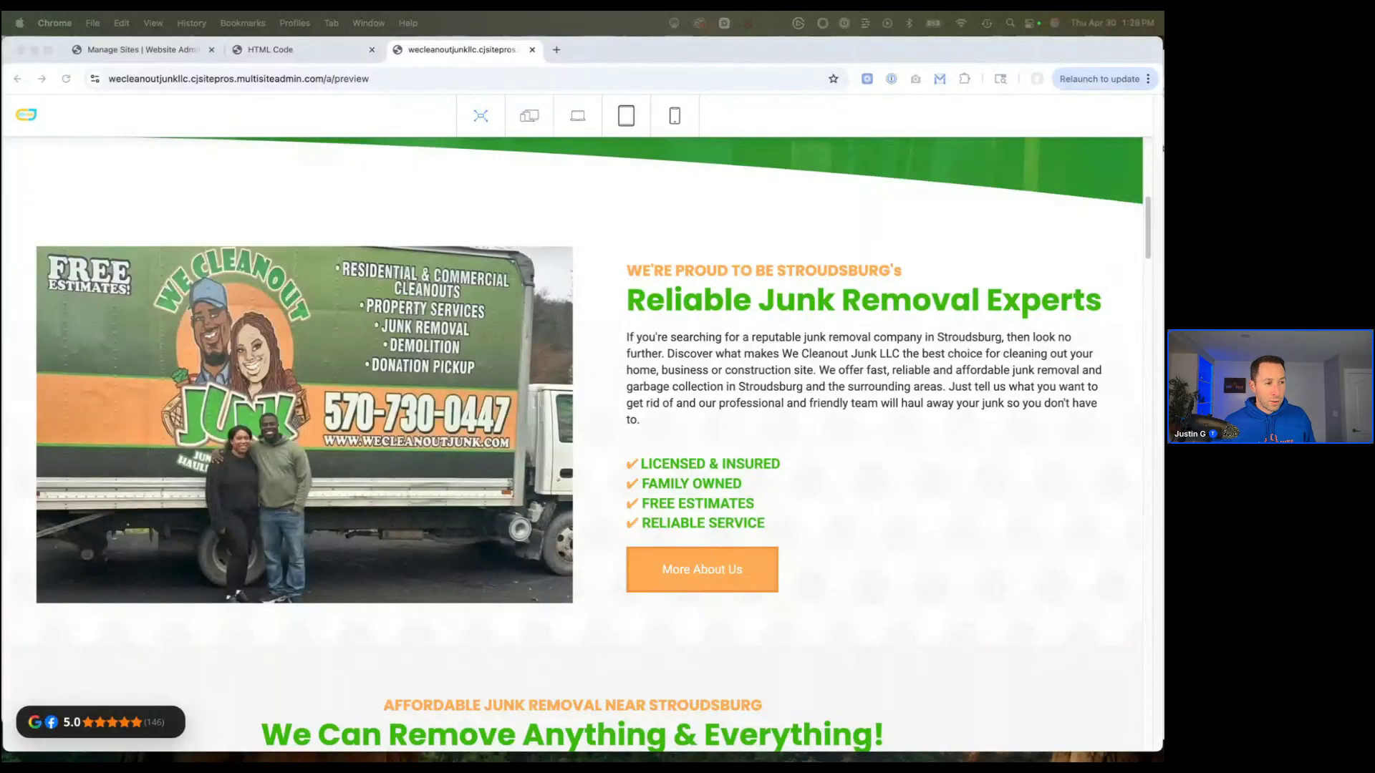
{"action": "scroll", "coordinate": [816, 390], "scroll_direction": "down", "scroll_amount": 15}
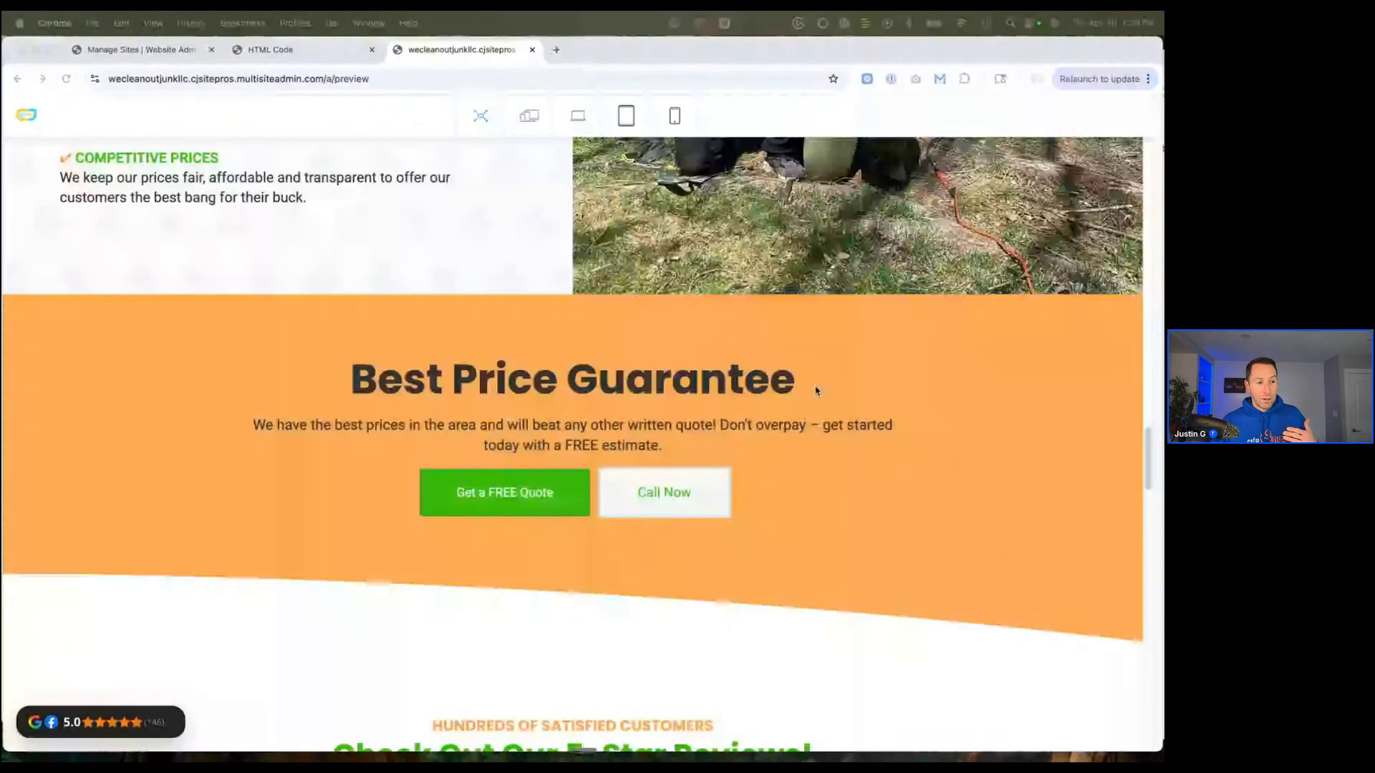
{"action": "scroll", "coordinate": [817, 391], "scroll_direction": "down", "scroll_amount": 15}
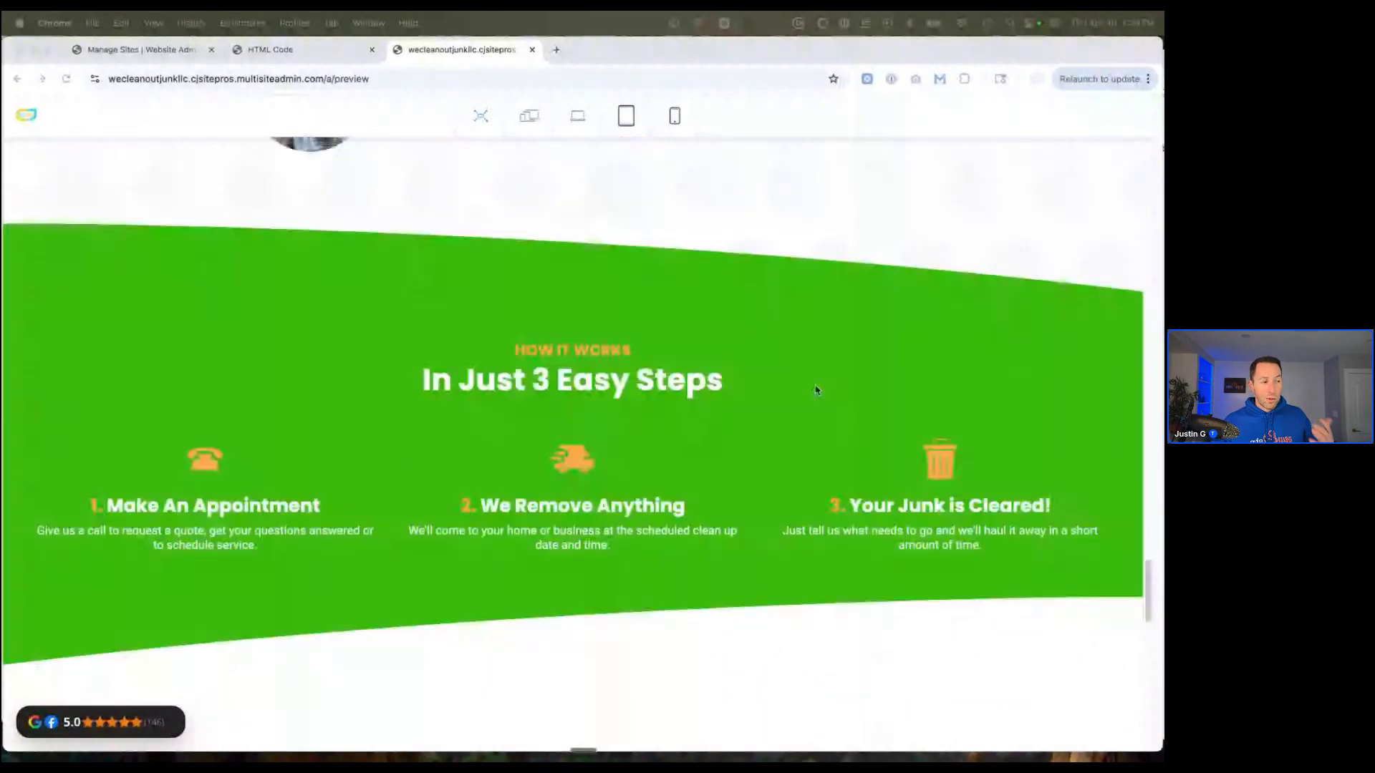
{"action": "scroll", "coordinate": [816, 390], "scroll_direction": "down", "scroll_amount": 3}
{"action": "scroll", "coordinate": [817, 390], "scroll_direction": "up", "scroll_amount": 15}
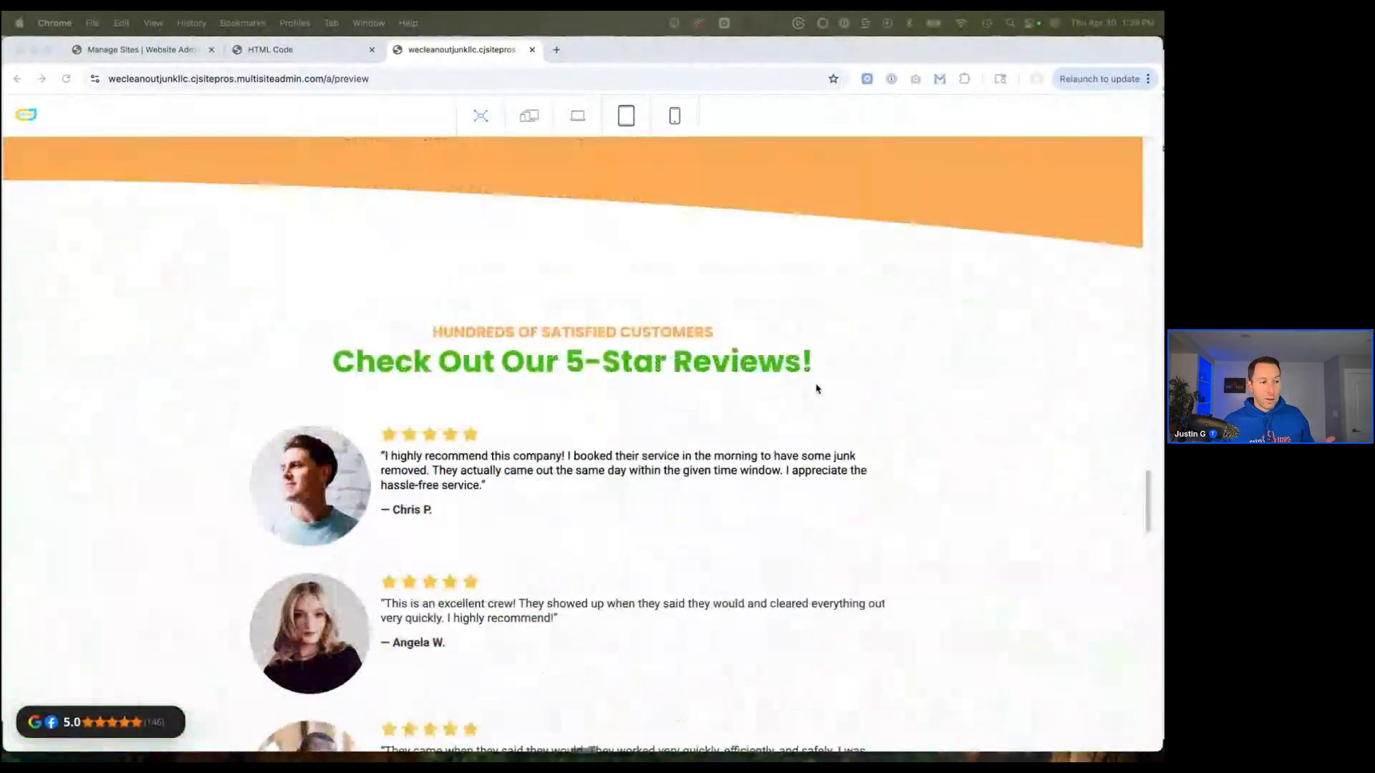
{"action": "scroll", "coordinate": [816, 389], "scroll_direction": "up", "scroll_amount": 10}
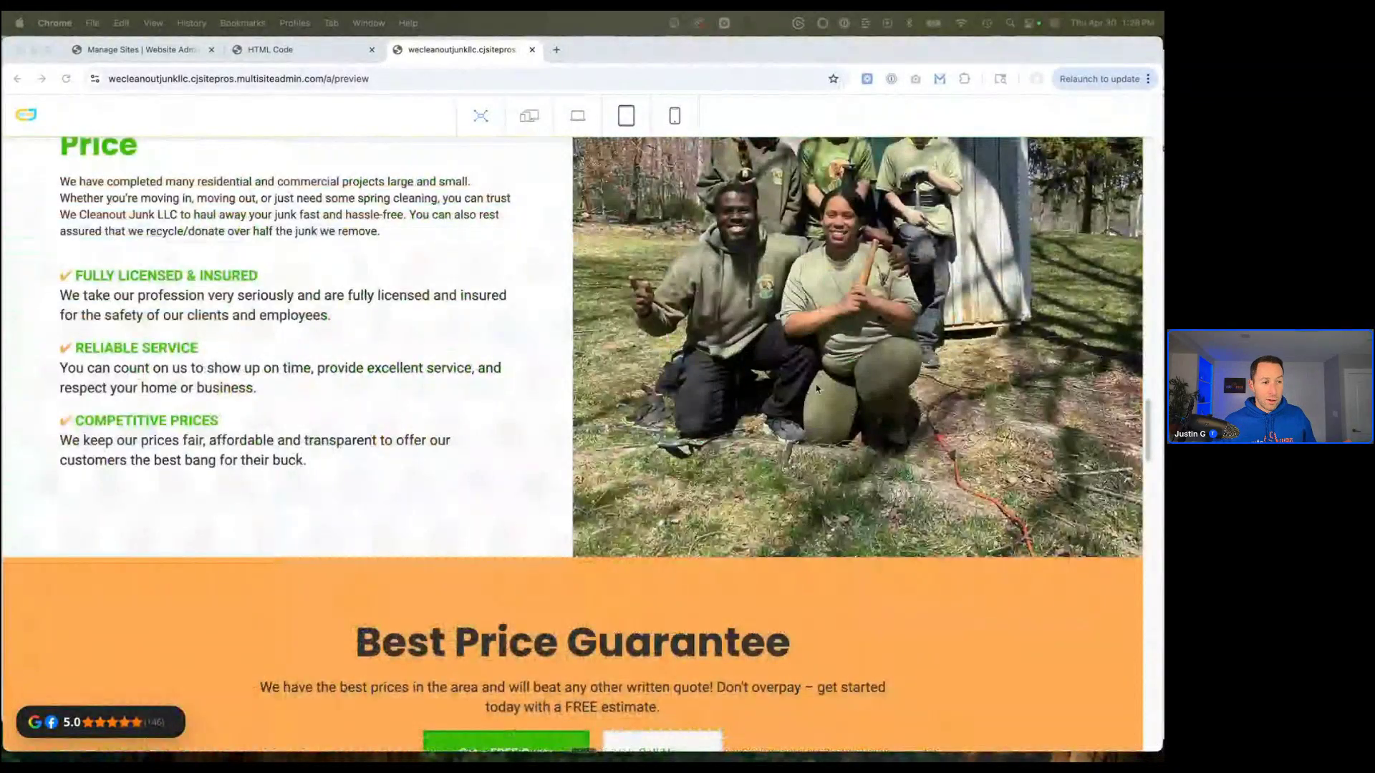
{"action": "scroll", "coordinate": [817, 389], "scroll_direction": "up", "scroll_amount": 10}
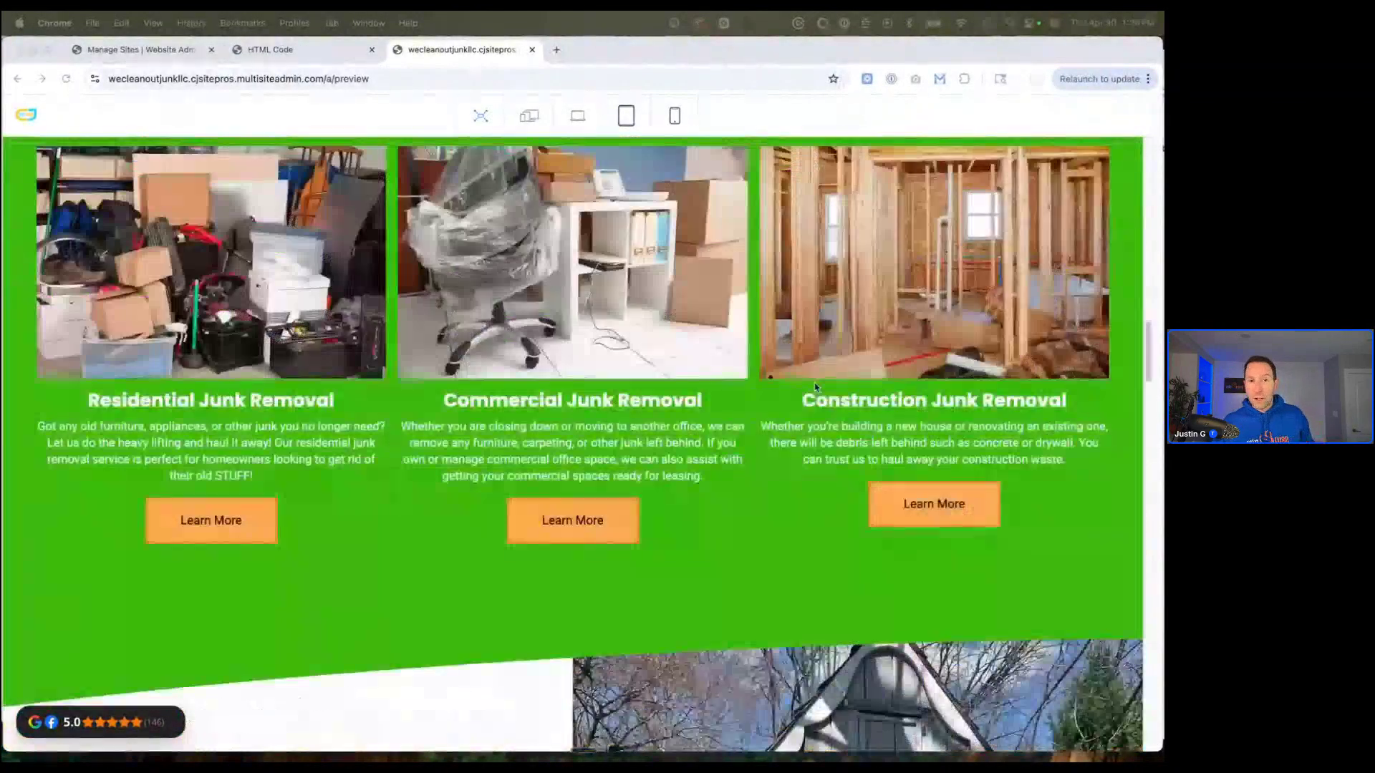
{"action": "scroll", "coordinate": [815, 388], "scroll_direction": "up", "scroll_amount": 5}
{"action": "scroll", "coordinate": [810, 301], "scroll_direction": "up", "scroll_amount": 10}
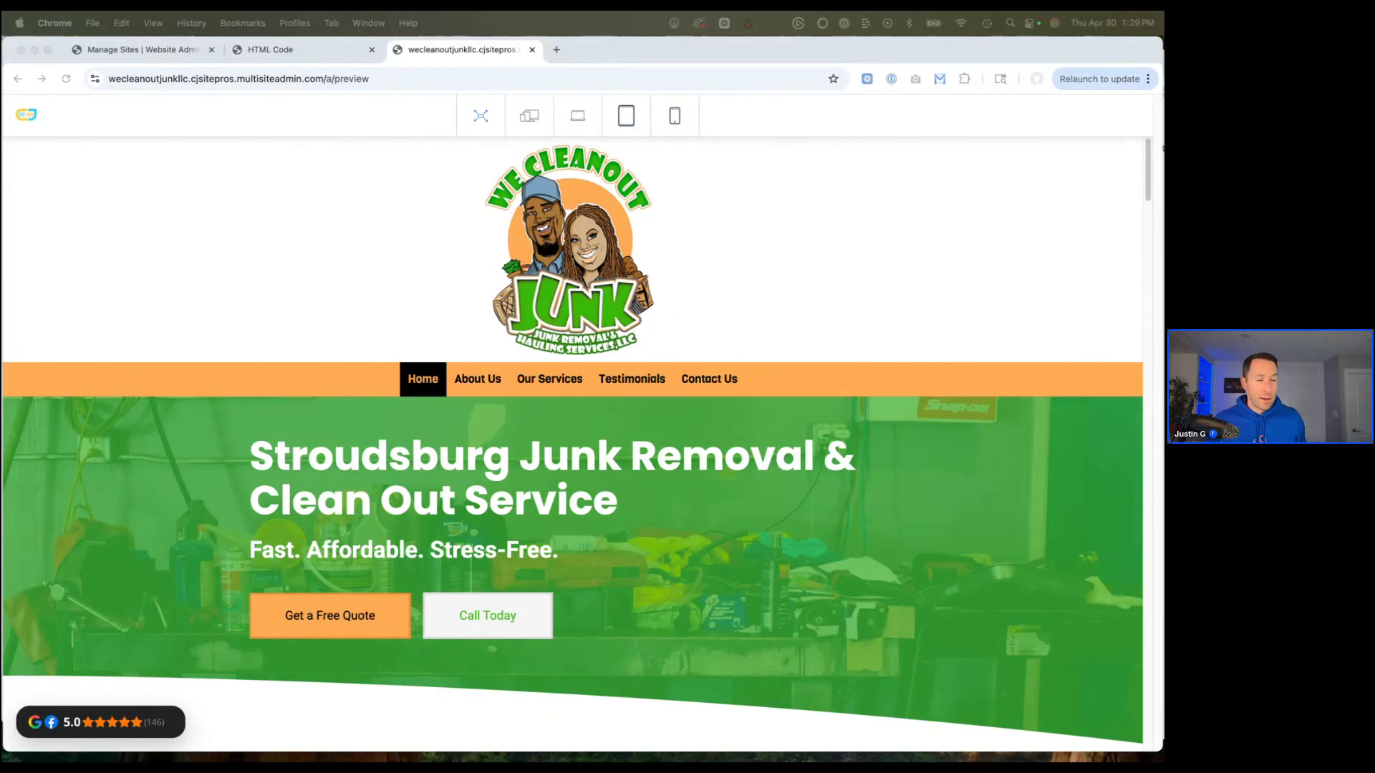
Step: Examine the Boothe's company store page on the Hollywood Grafx site, including its services submenu and apparel products
{"action": "left_click", "coordinate": [286, 47]}
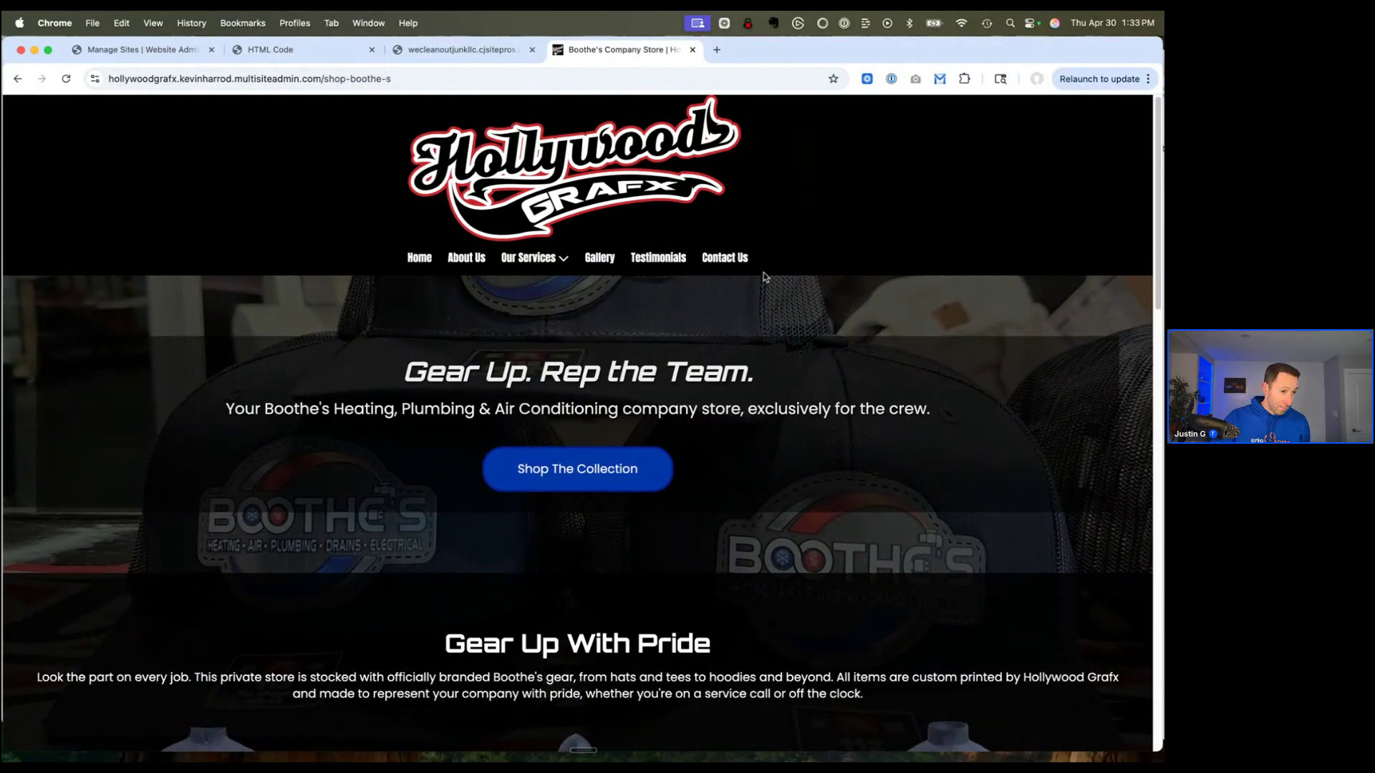
{"action": "mouse_move", "coordinate": [530, 258]}
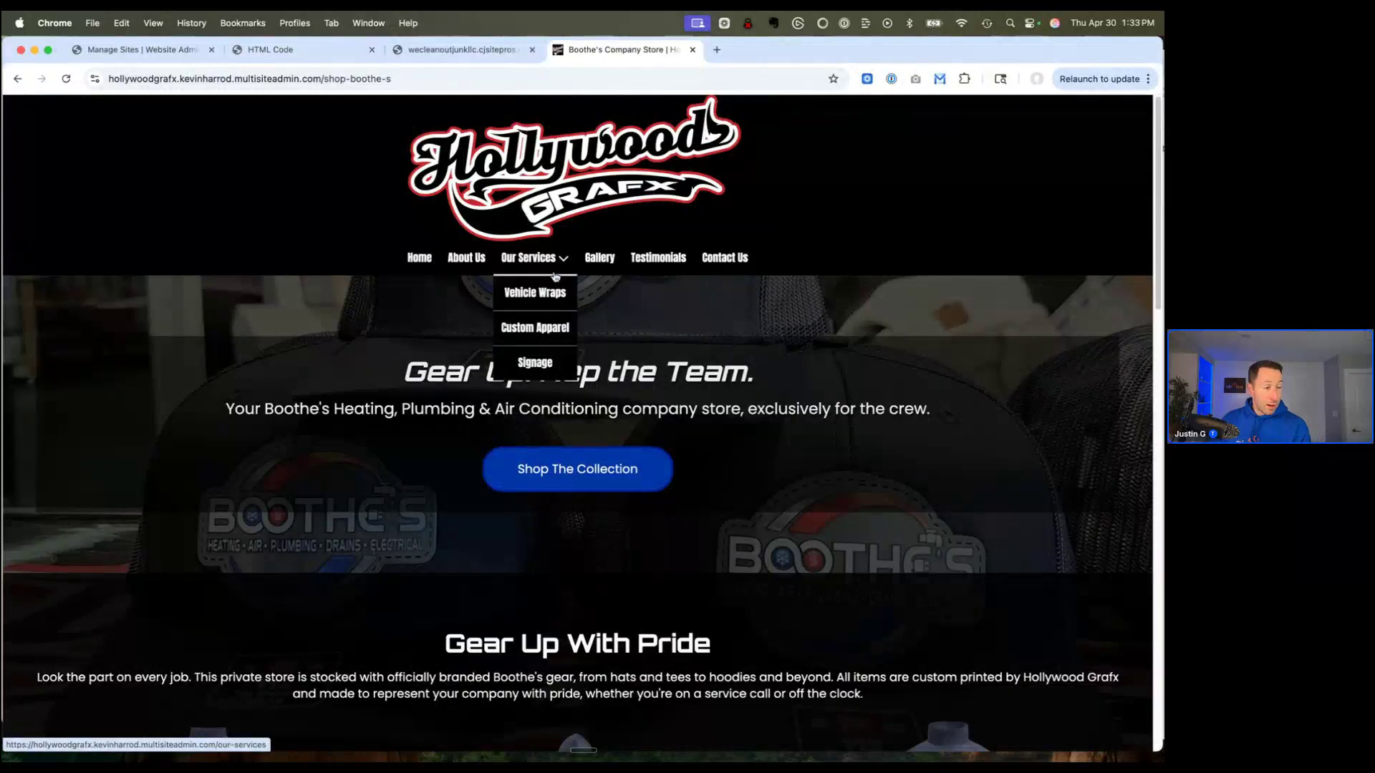
{"action": "scroll", "coordinate": [743, 413], "scroll_direction": "down", "scroll_amount": 10}
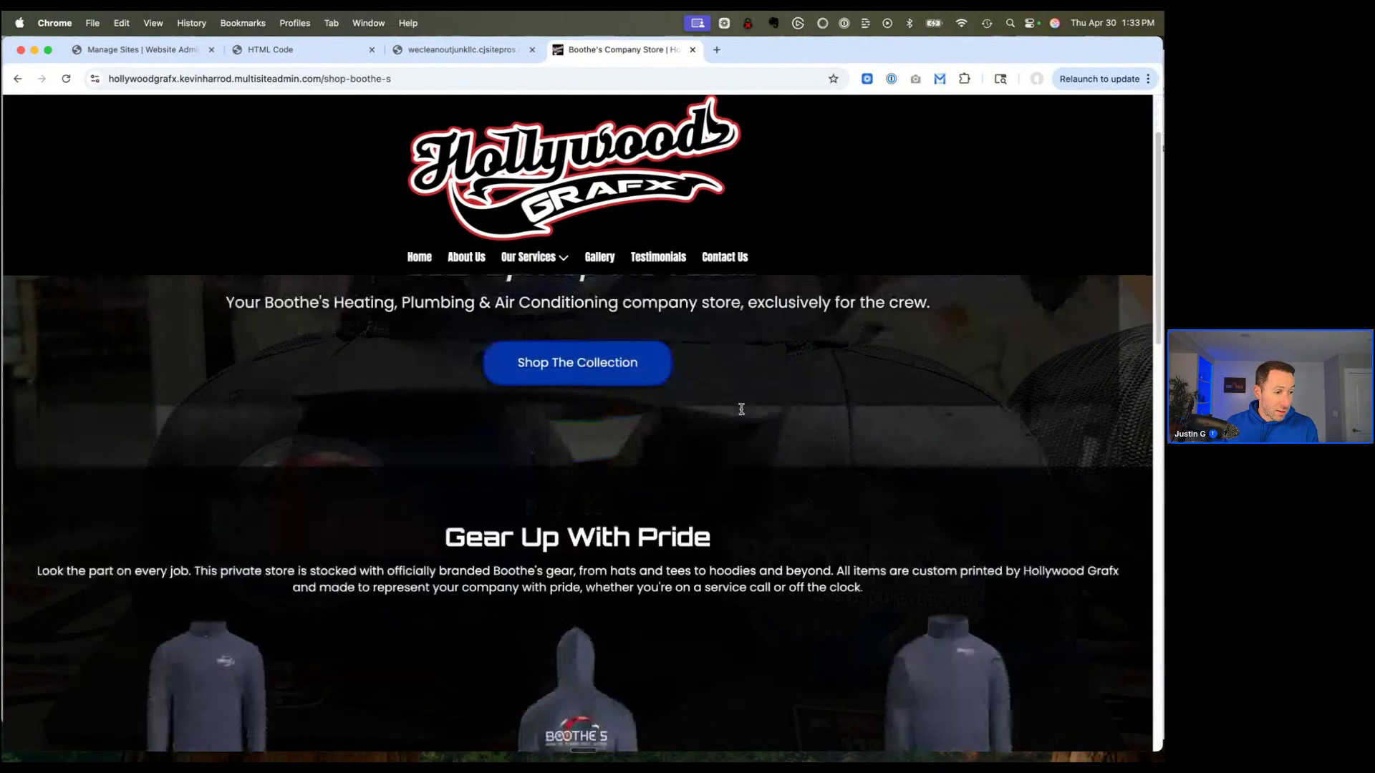
{"action": "scroll", "coordinate": [742, 413], "scroll_direction": "down", "scroll_amount": 12}
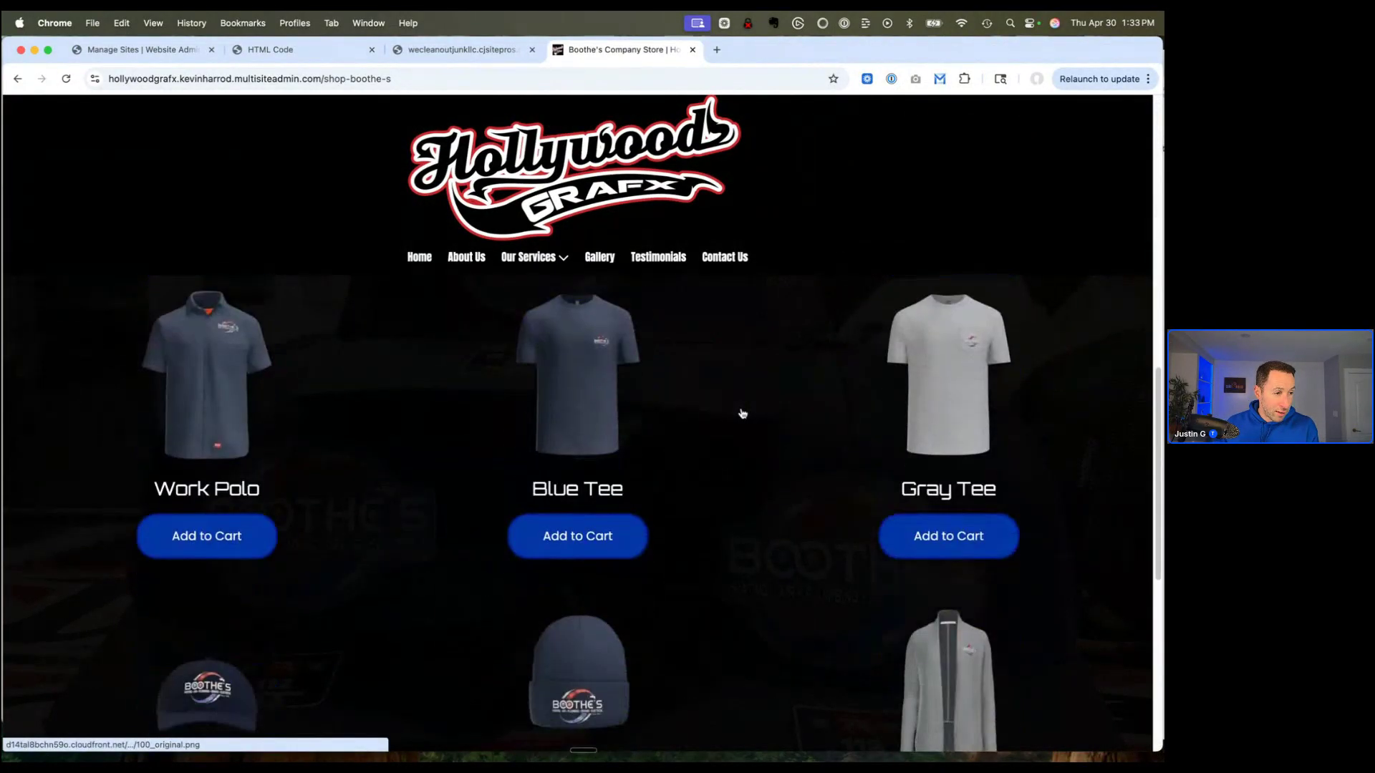
{"action": "scroll", "coordinate": [737, 412], "scroll_direction": "up", "scroll_amount": 15}
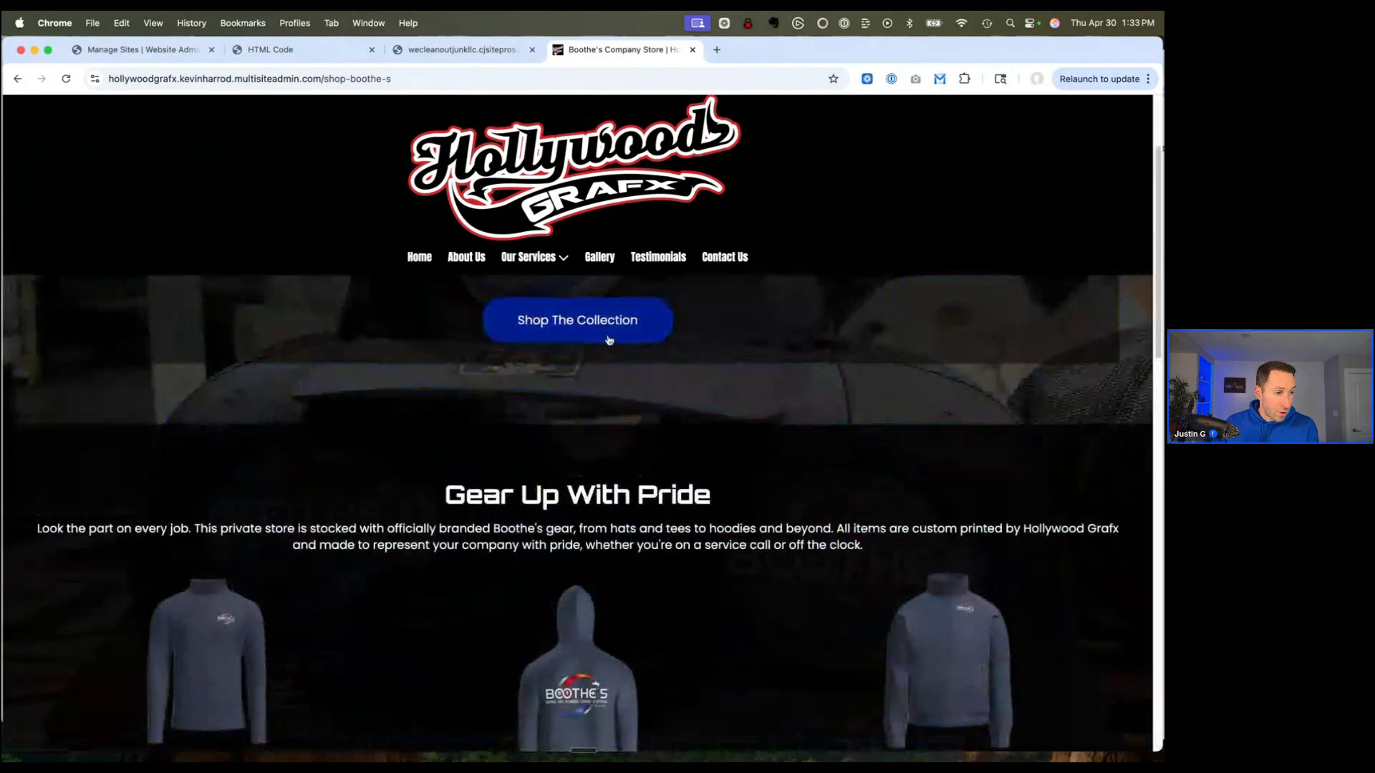
{"action": "scroll", "coordinate": [736, 408], "scroll_direction": "down", "scroll_amount": 3}
{"action": "scroll", "coordinate": [708, 435], "scroll_direction": "down", "scroll_amount": 5}
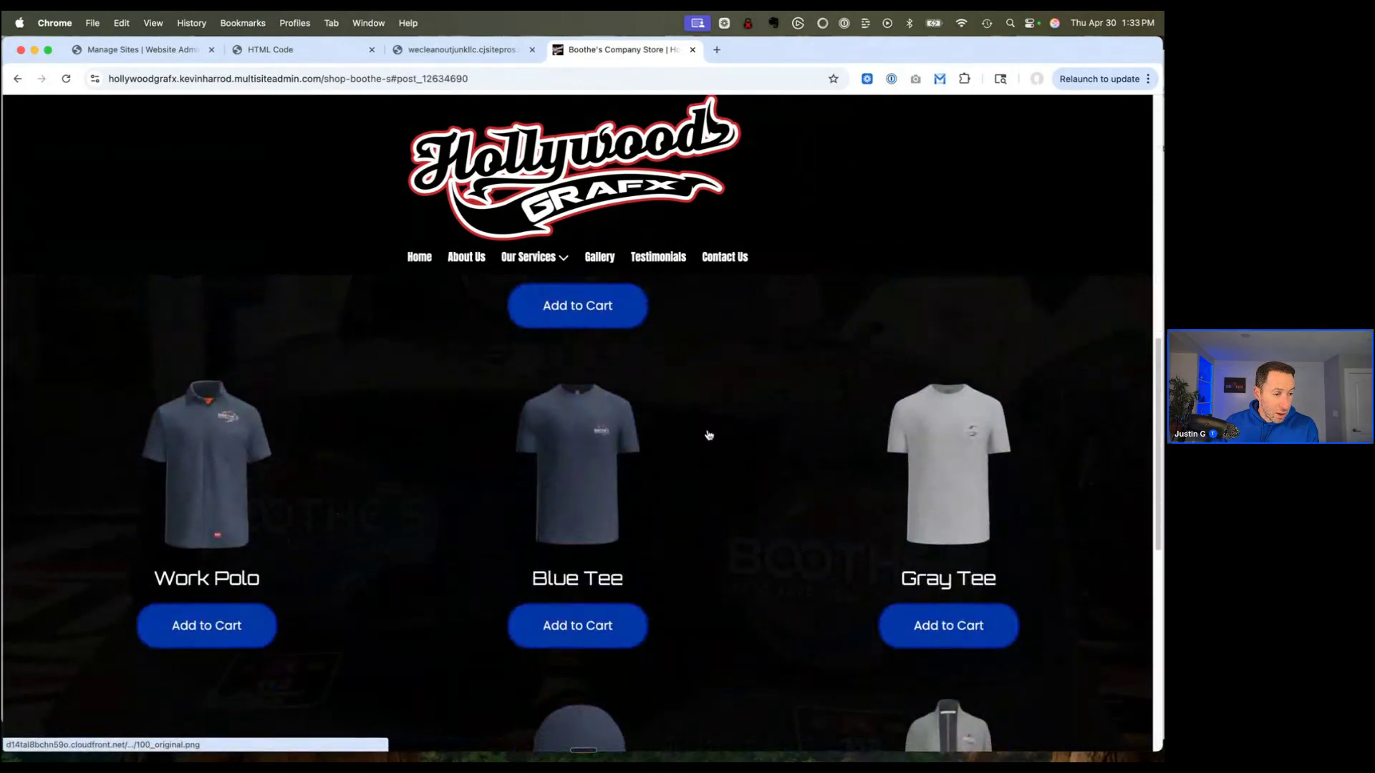
{"action": "scroll", "coordinate": [708, 435], "scroll_direction": "up", "scroll_amount": 8}
{"action": "scroll", "coordinate": [708, 435], "scroll_direction": "down", "scroll_amount": 4}
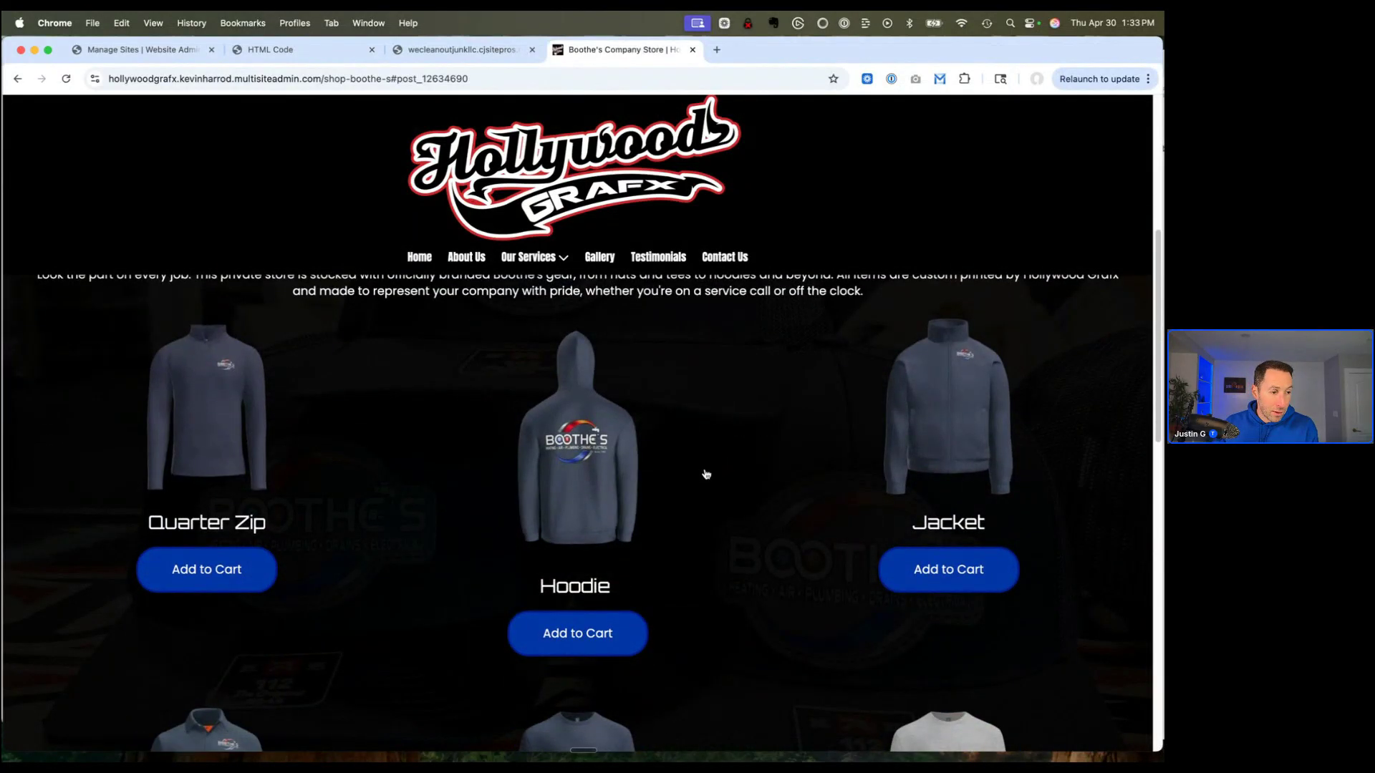
Step: View the enlarged hoodie image in the company store, dismiss it and close the store's browser tab
{"action": "left_click", "coordinate": [592, 459]}
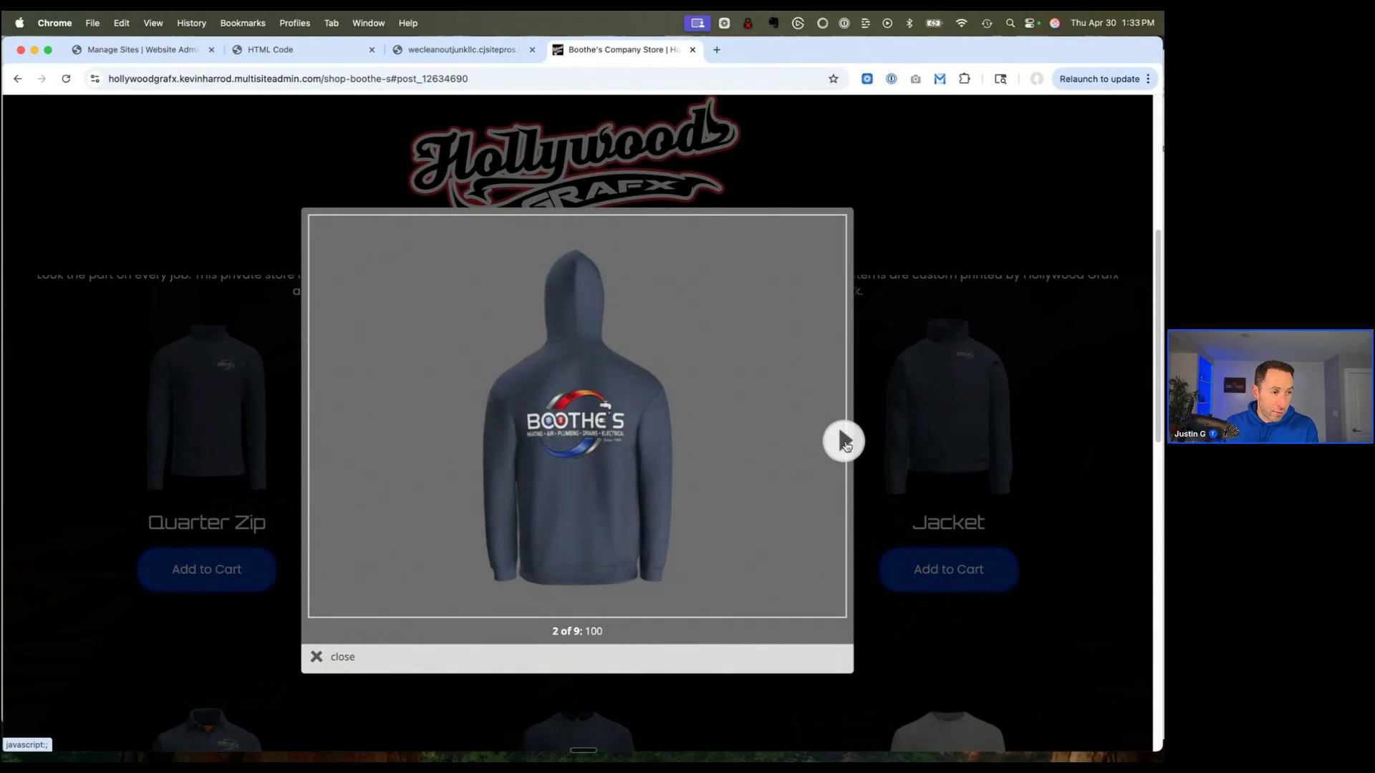
{"action": "left_click", "coordinate": [331, 657]}
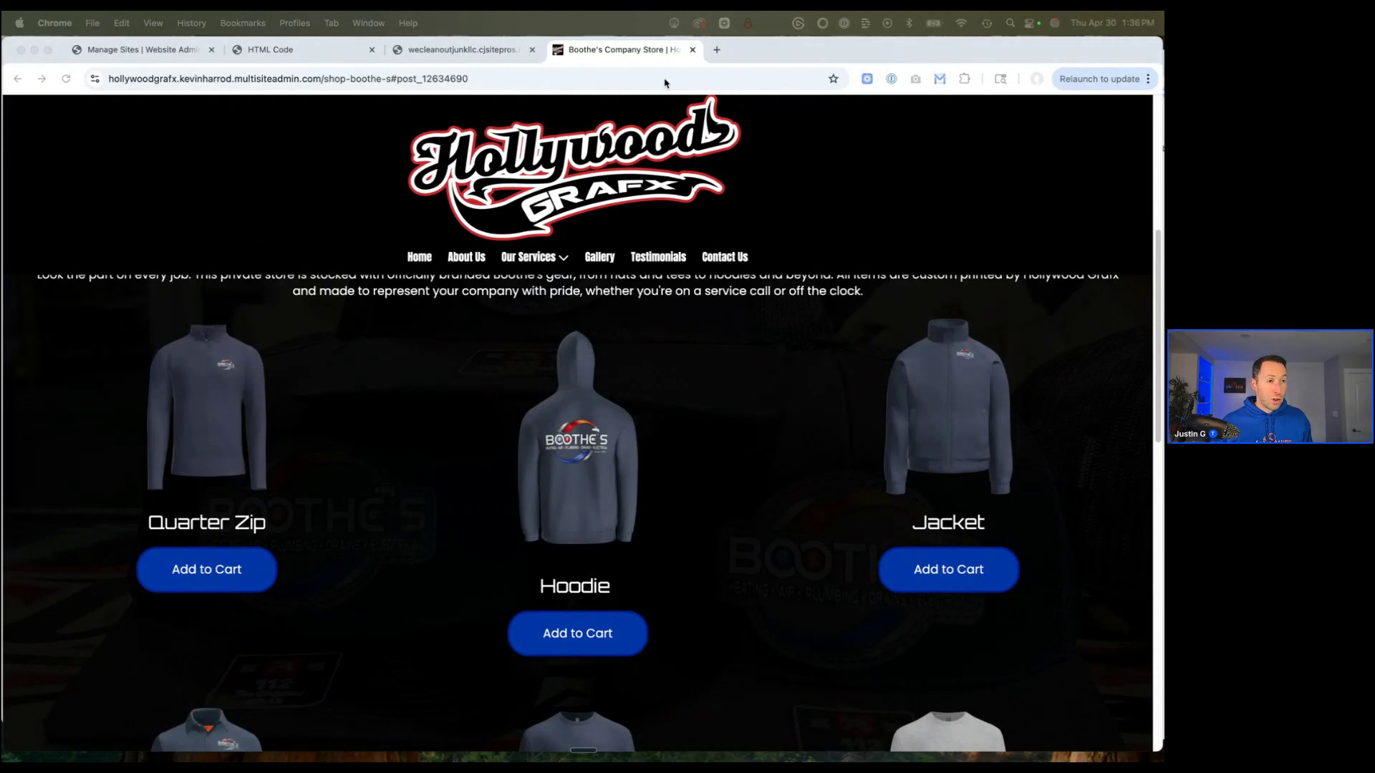
{"action": "left_click", "coordinate": [692, 50]}
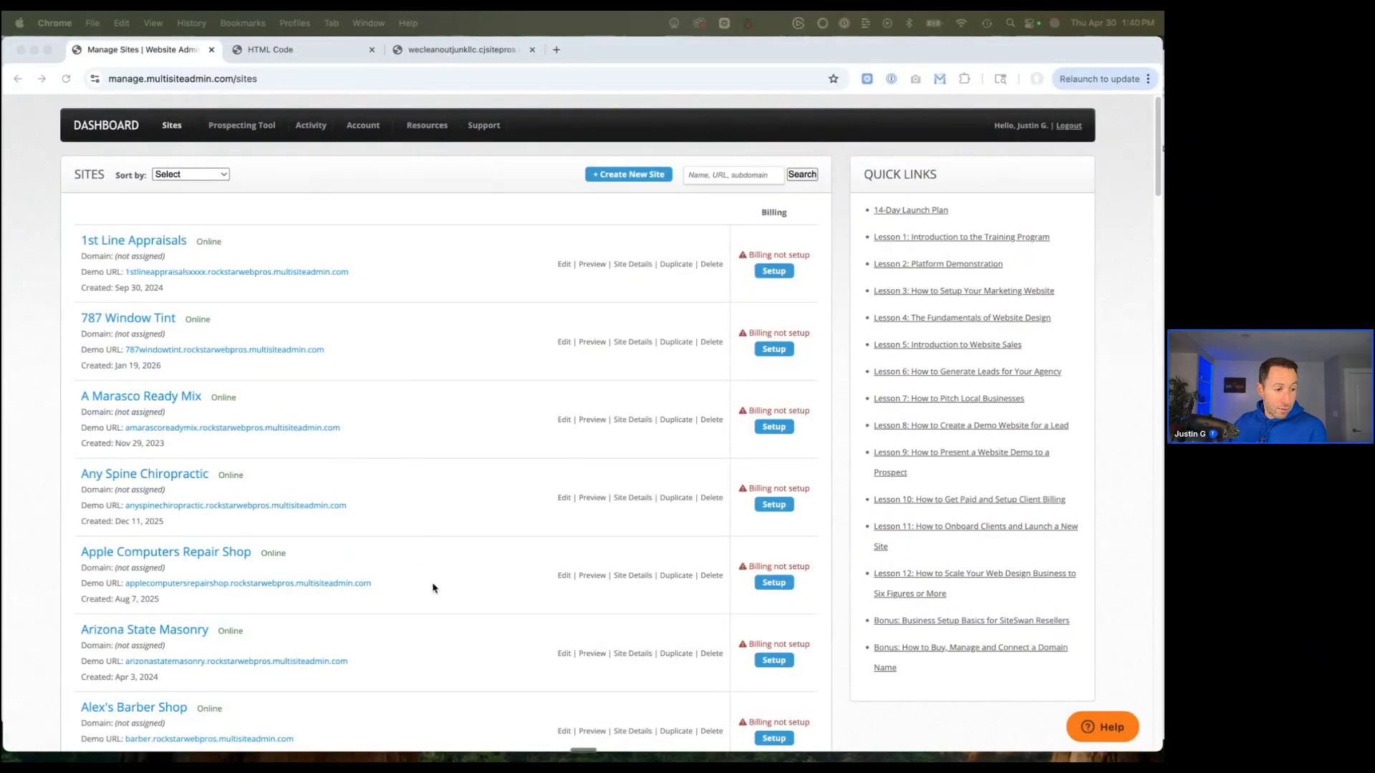
Step: Reload the Manage Sites page, dismiss the Getting Started guide, and view and close the expert coaching offer
{"action": "left_click", "coordinate": [65, 79]}
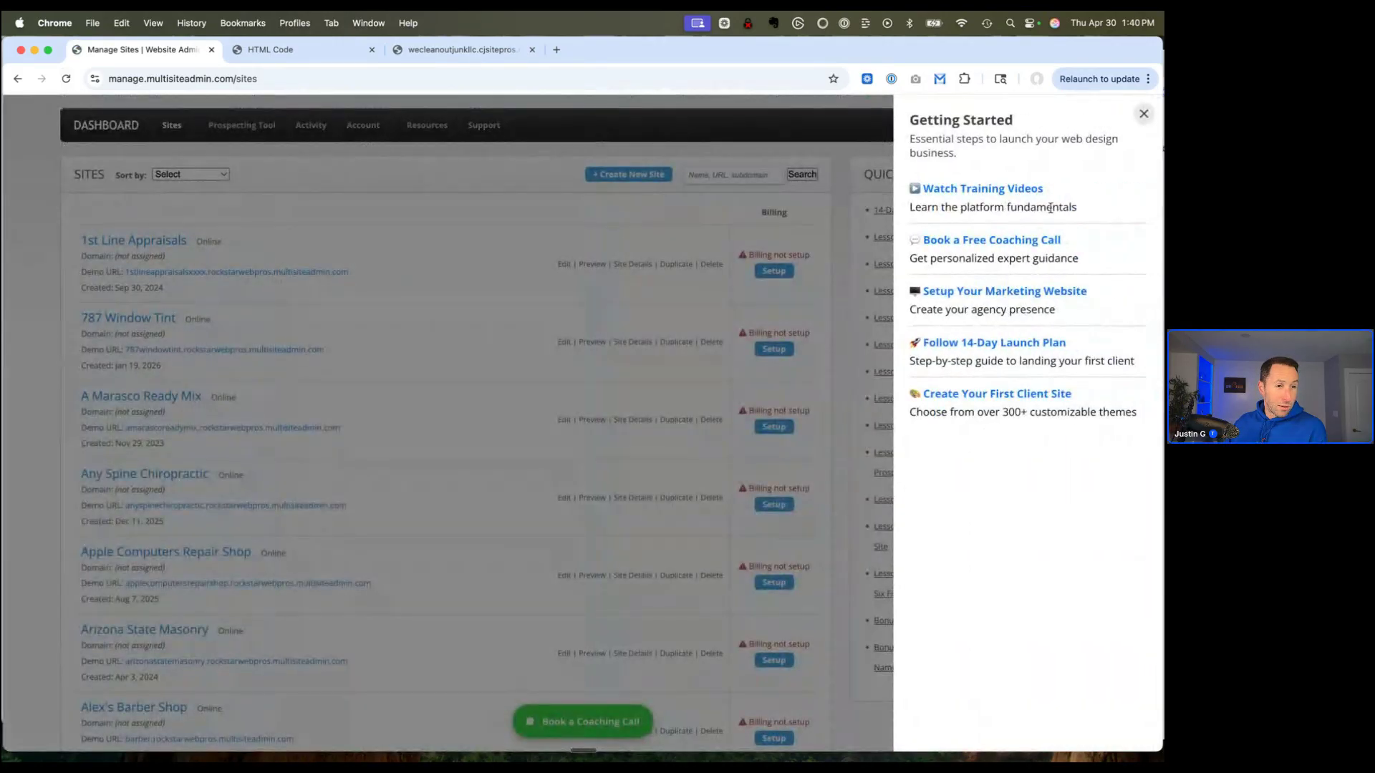
{"action": "left_click", "coordinate": [1143, 114]}
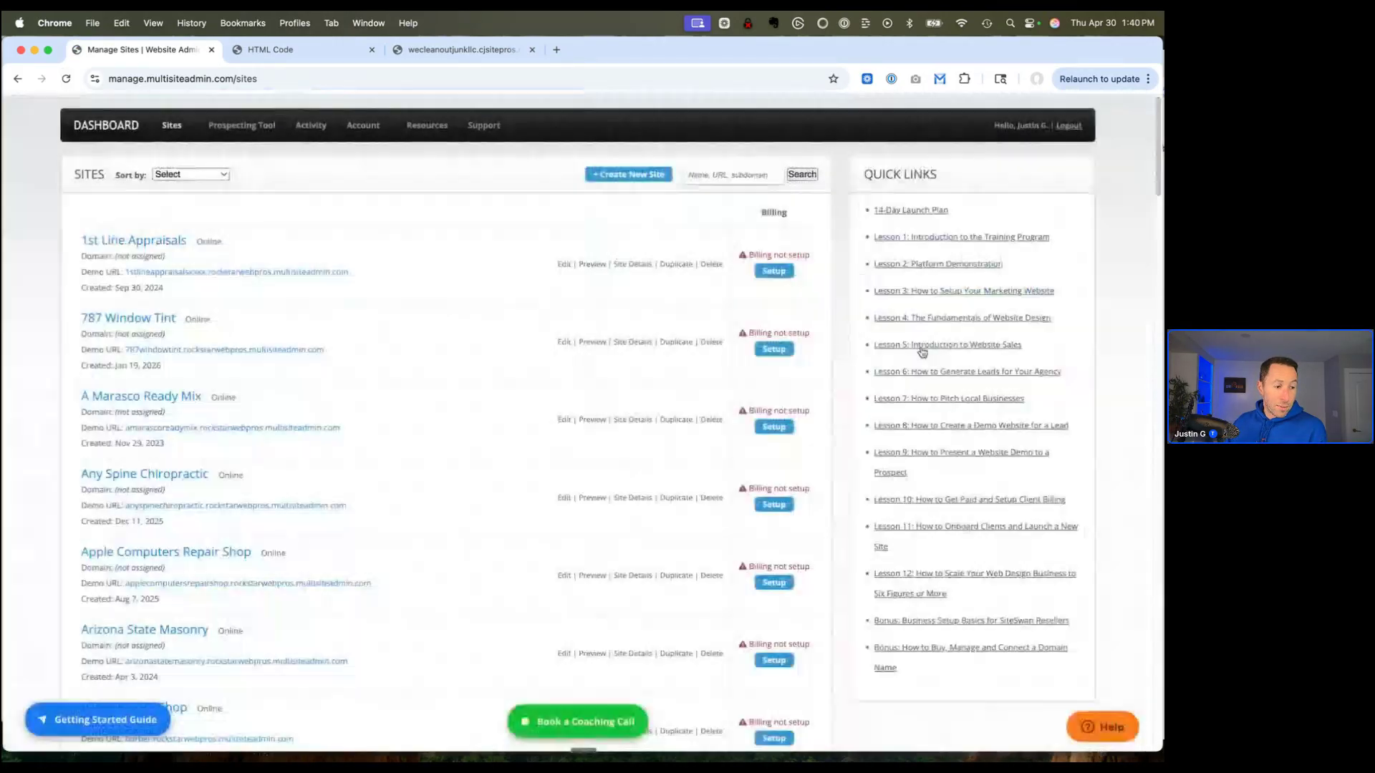
{"action": "left_click", "coordinate": [604, 723]}
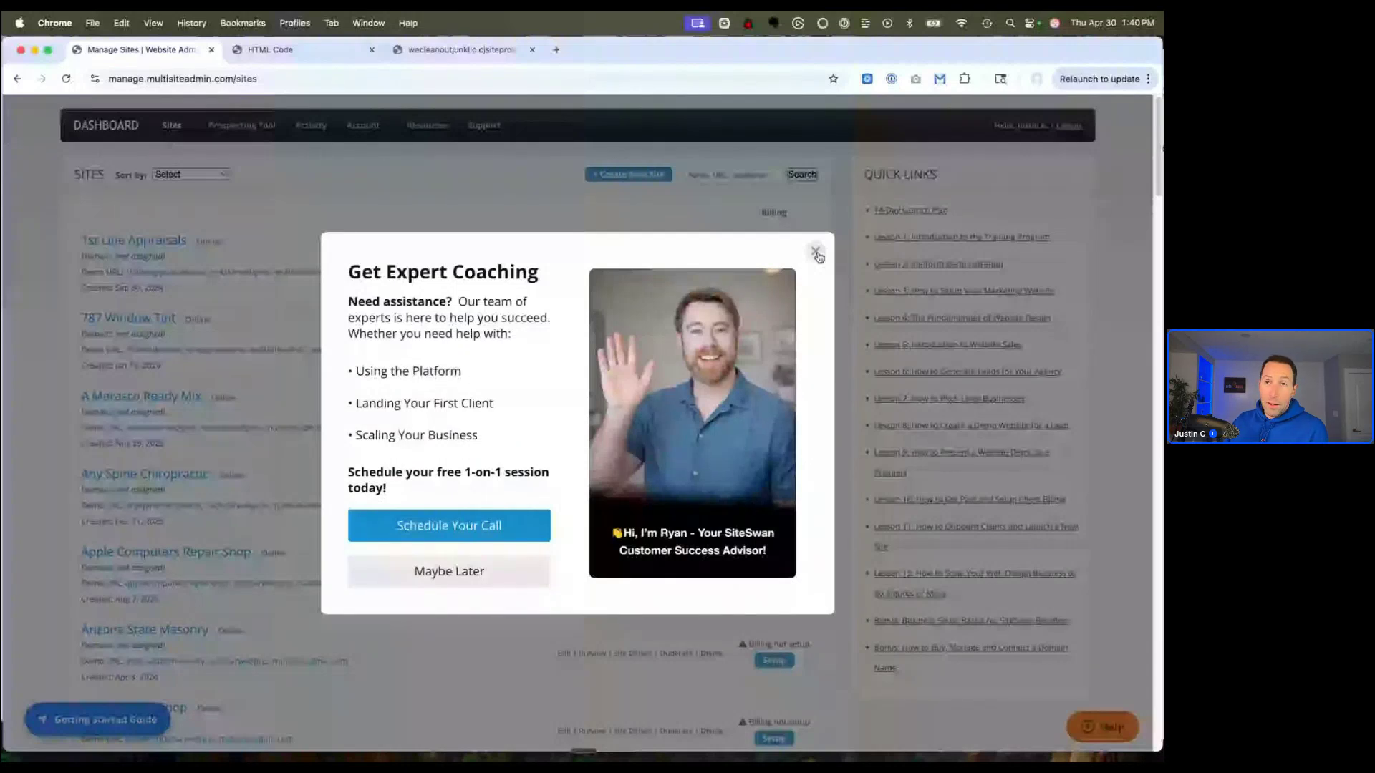
{"action": "left_click", "coordinate": [815, 253]}
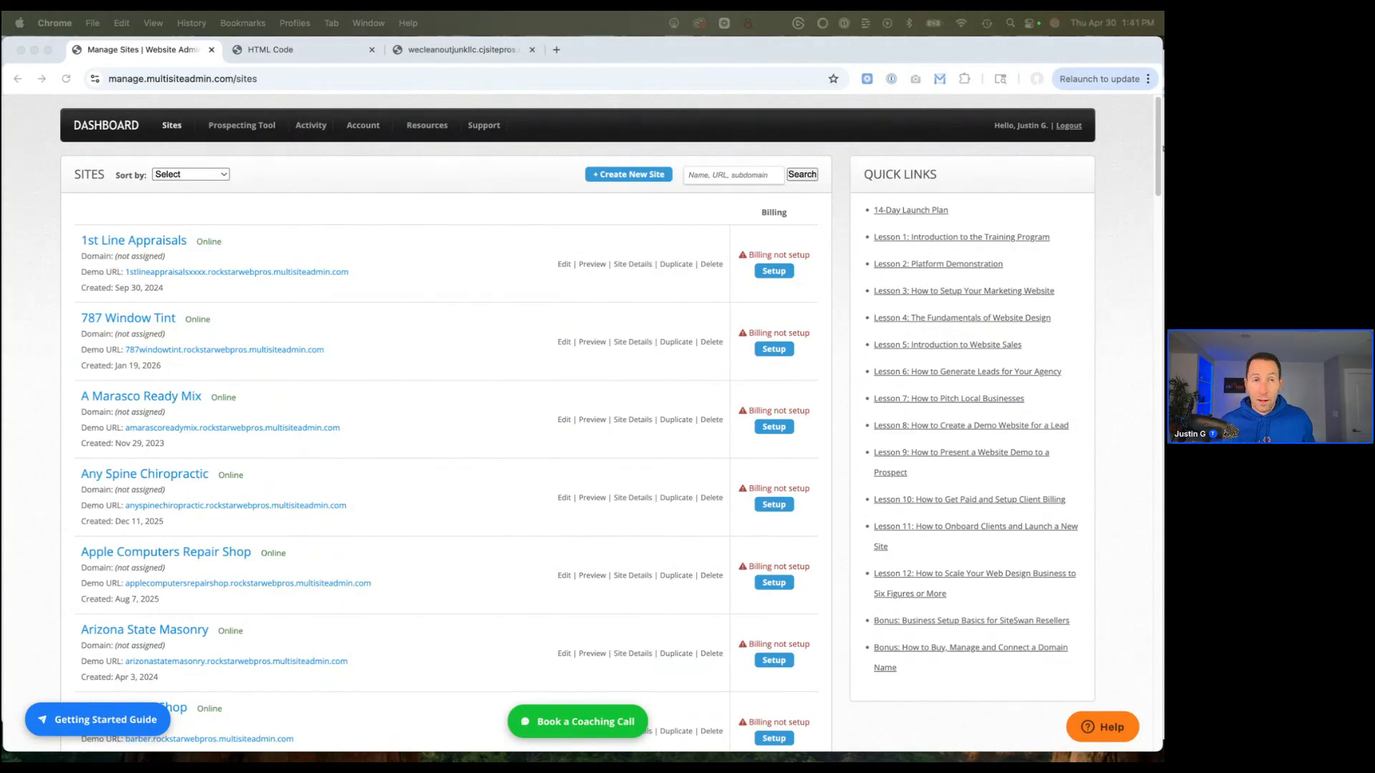
Step: View the training program lessons in the dashboard's Resources and return to the list of sites
{"action": "left_click", "coordinate": [421, 127]}
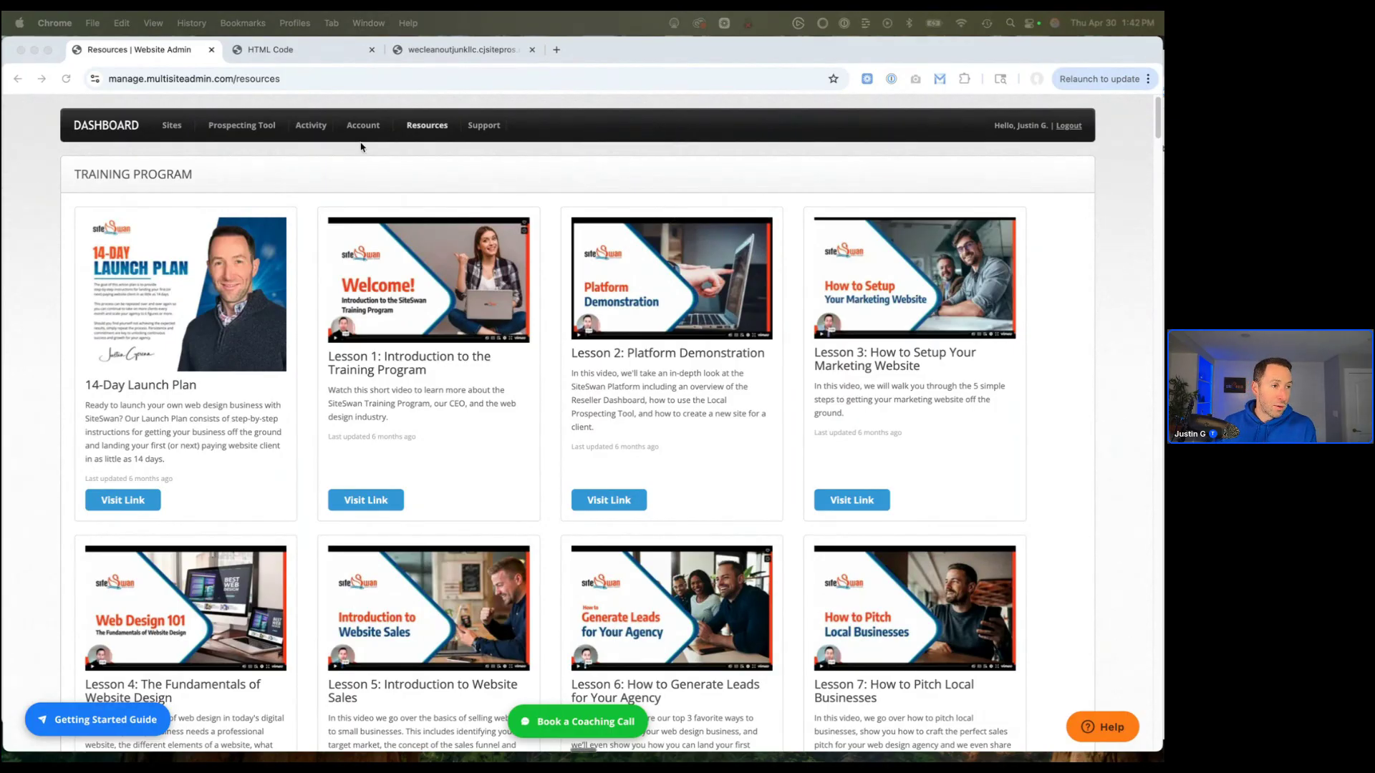
{"action": "left_click", "coordinate": [308, 166]}
{"action": "left_click", "coordinate": [172, 125]}
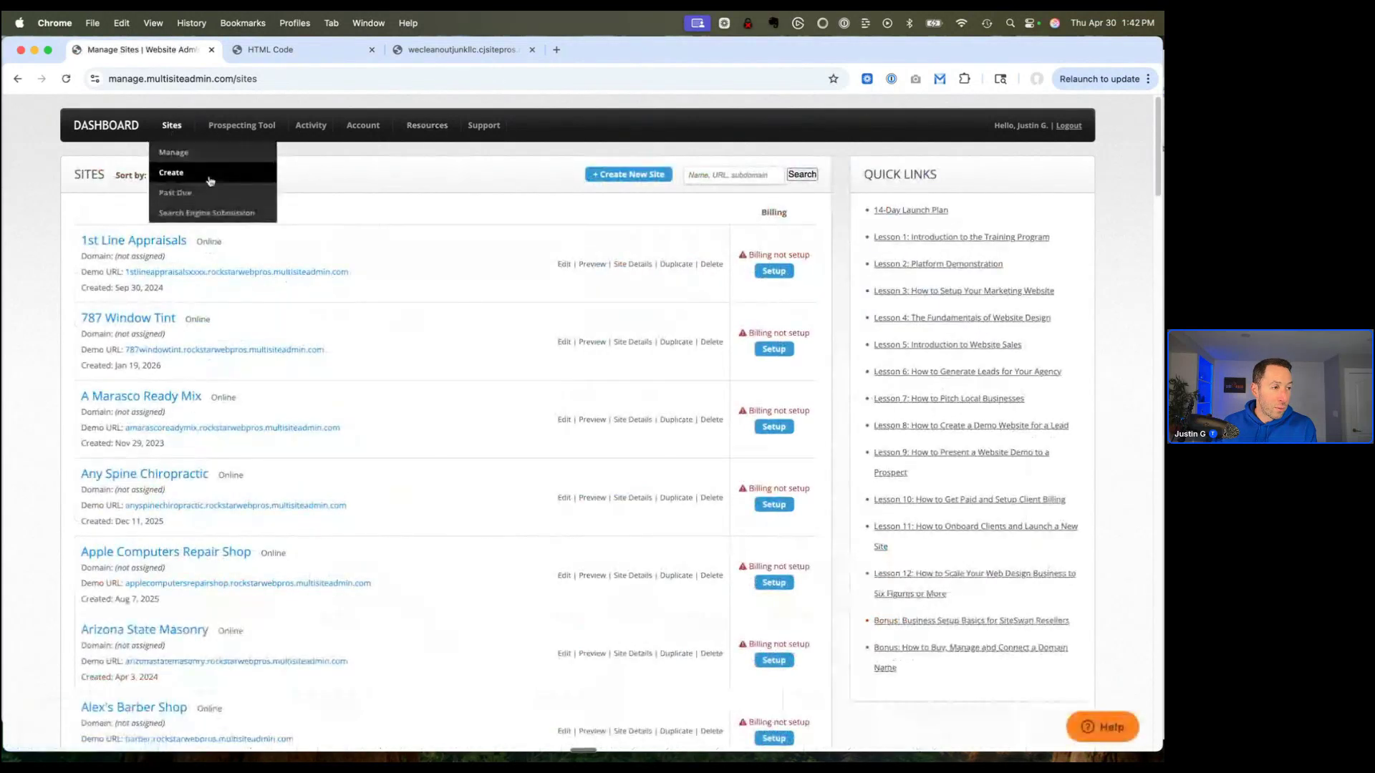
Step: Open the 1st Line Appraisals site details and examine the Reputation Management demo's leave-a-review form for Elisa's Italian Restaurant
{"action": "left_click", "coordinate": [161, 247]}
{"action": "scroll", "coordinate": [344, 470], "scroll_direction": "down", "scroll_amount": 5}
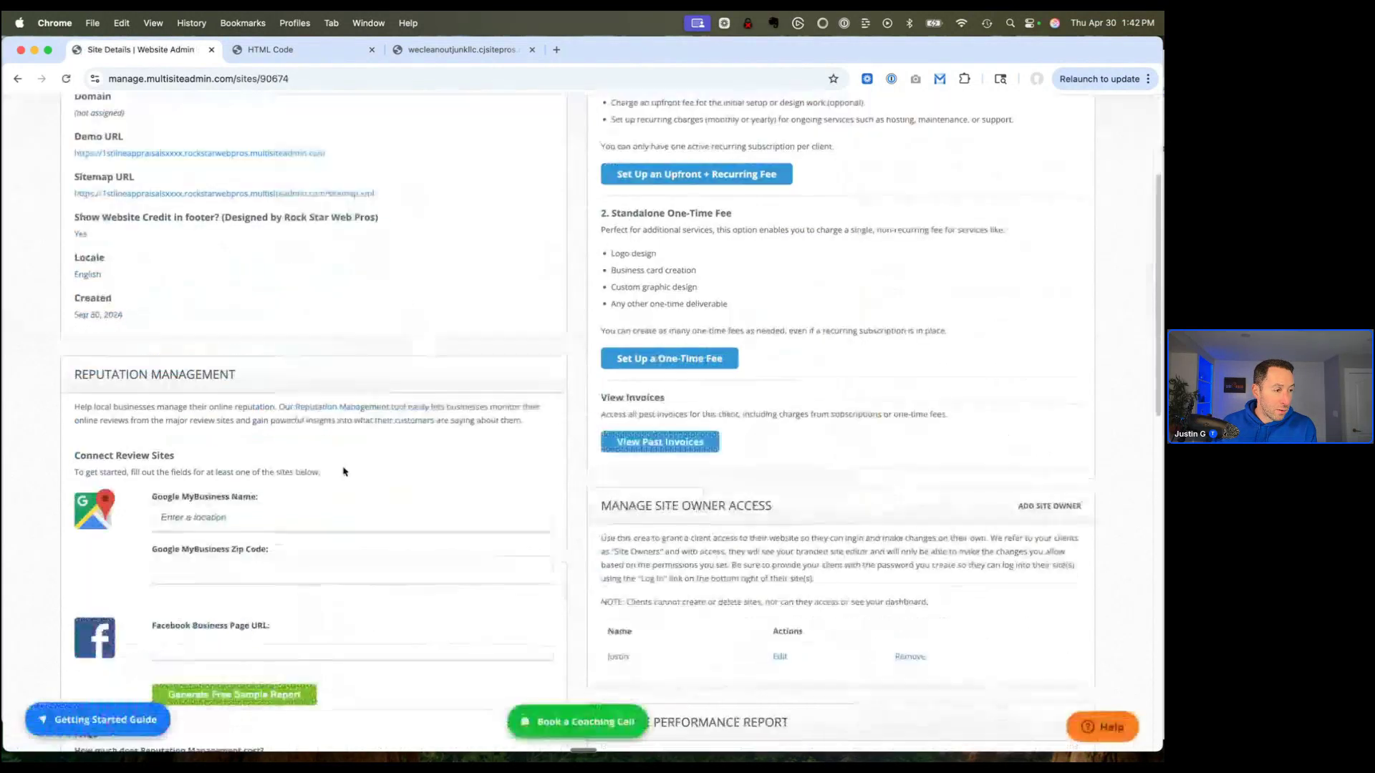
{"action": "scroll", "coordinate": [344, 471], "scroll_direction": "down", "scroll_amount": 5}
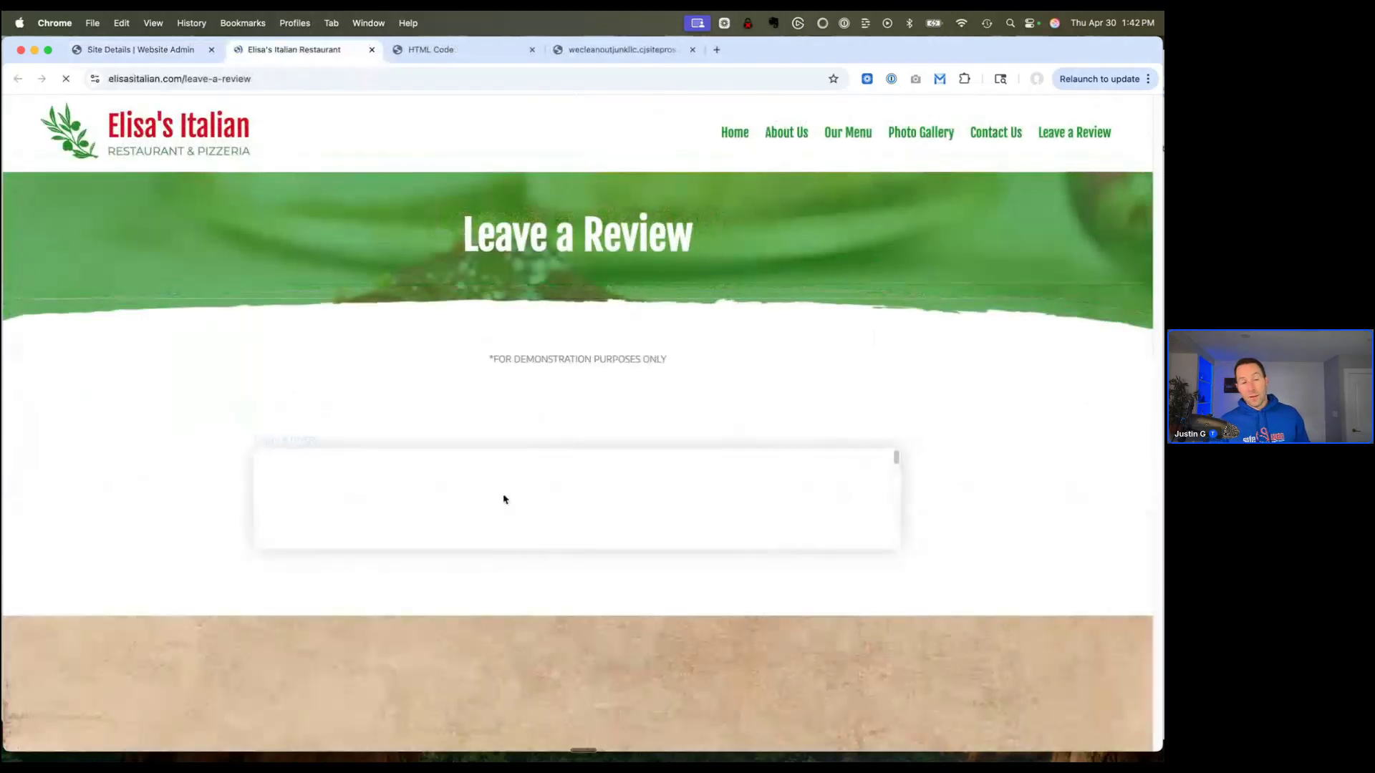
{"action": "scroll", "coordinate": [736, 563], "scroll_direction": "down", "scroll_amount": 3}
{"action": "scroll", "coordinate": [736, 565], "scroll_direction": "down", "scroll_amount": 3}
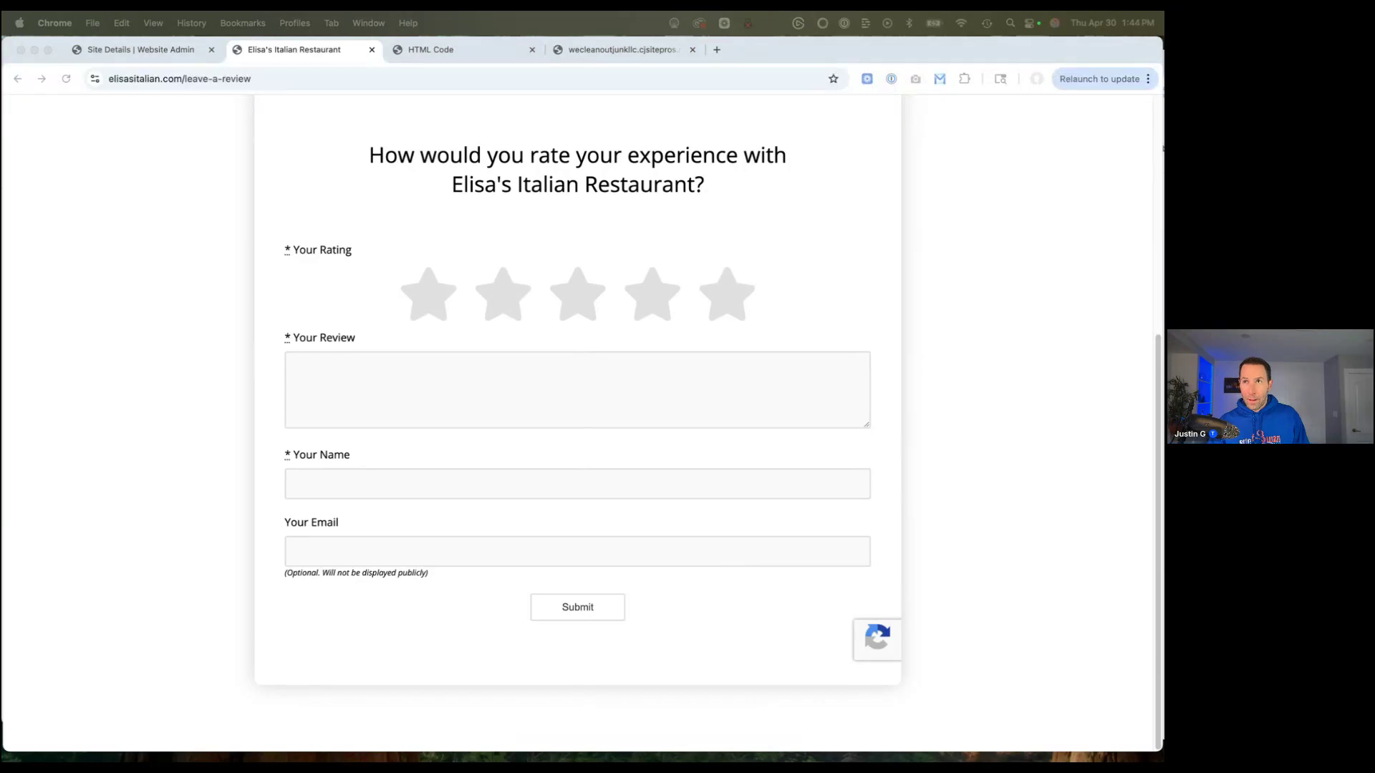
Step: Open lirentatent.com in a new browser tab
{"action": "left_click", "coordinate": [717, 50]}
{"action": "type", "text": "lirent"}
{"action": "key", "text": "Return"}
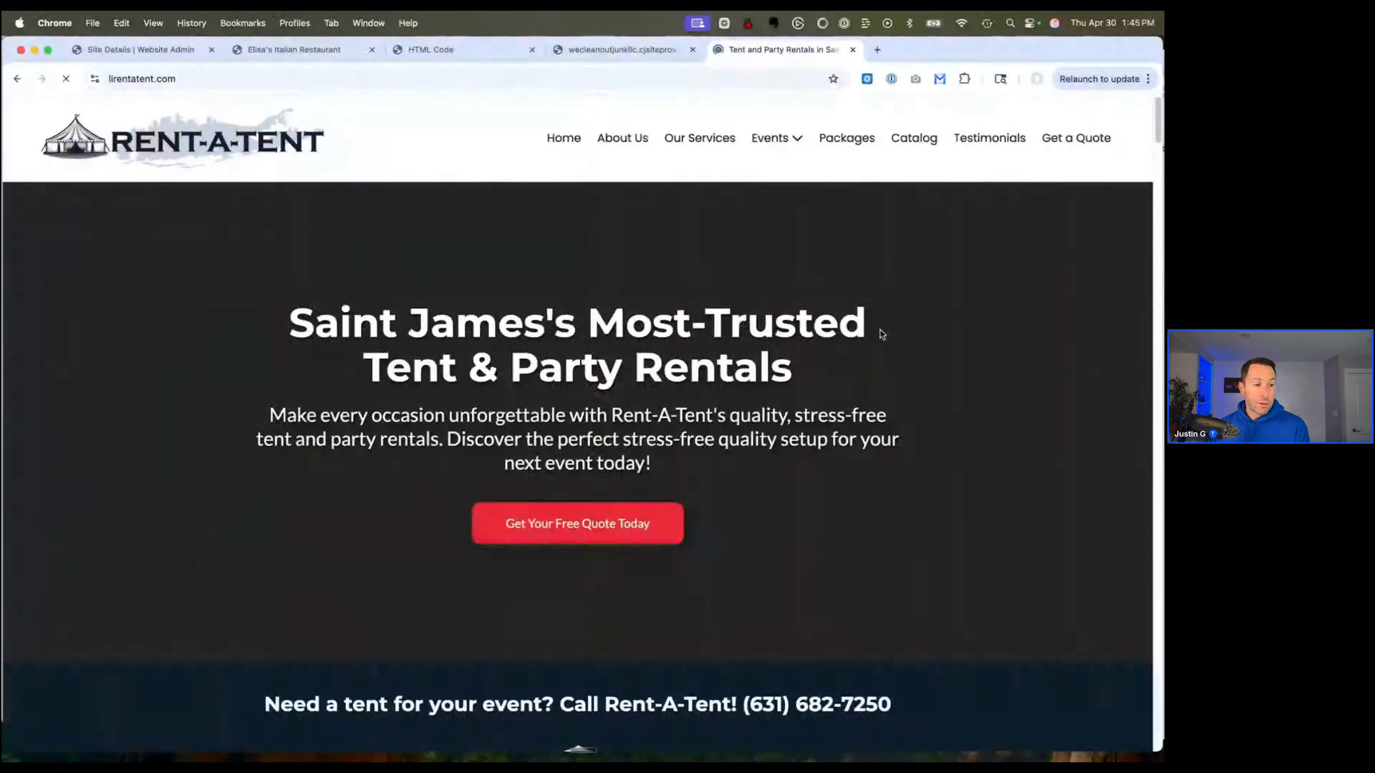
Step: Look through the Rent-A-Tent home page and open the Northport location page linked in the footer
{"action": "scroll", "coordinate": [881, 335], "scroll_direction": "down", "scroll_amount": 7}
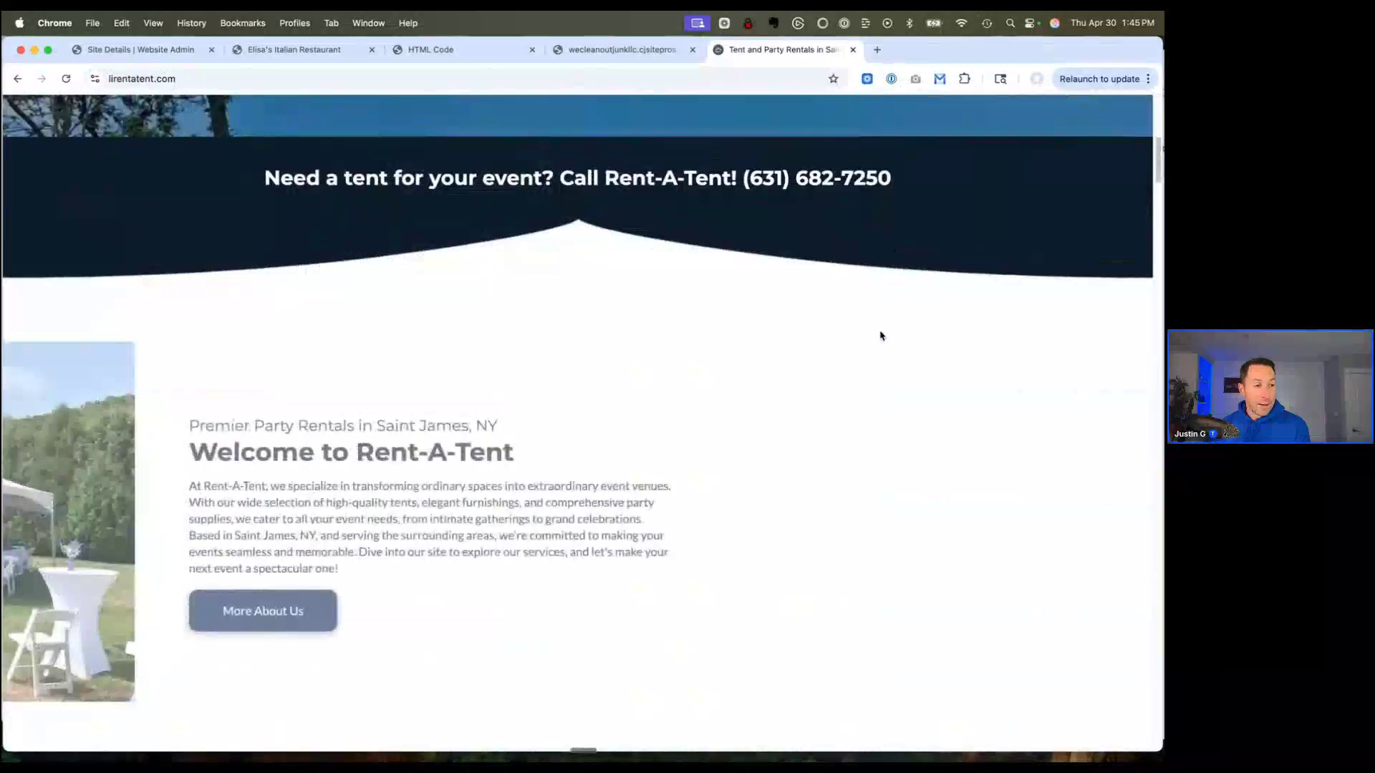
{"action": "scroll", "coordinate": [881, 335], "scroll_direction": "down", "scroll_amount": 15}
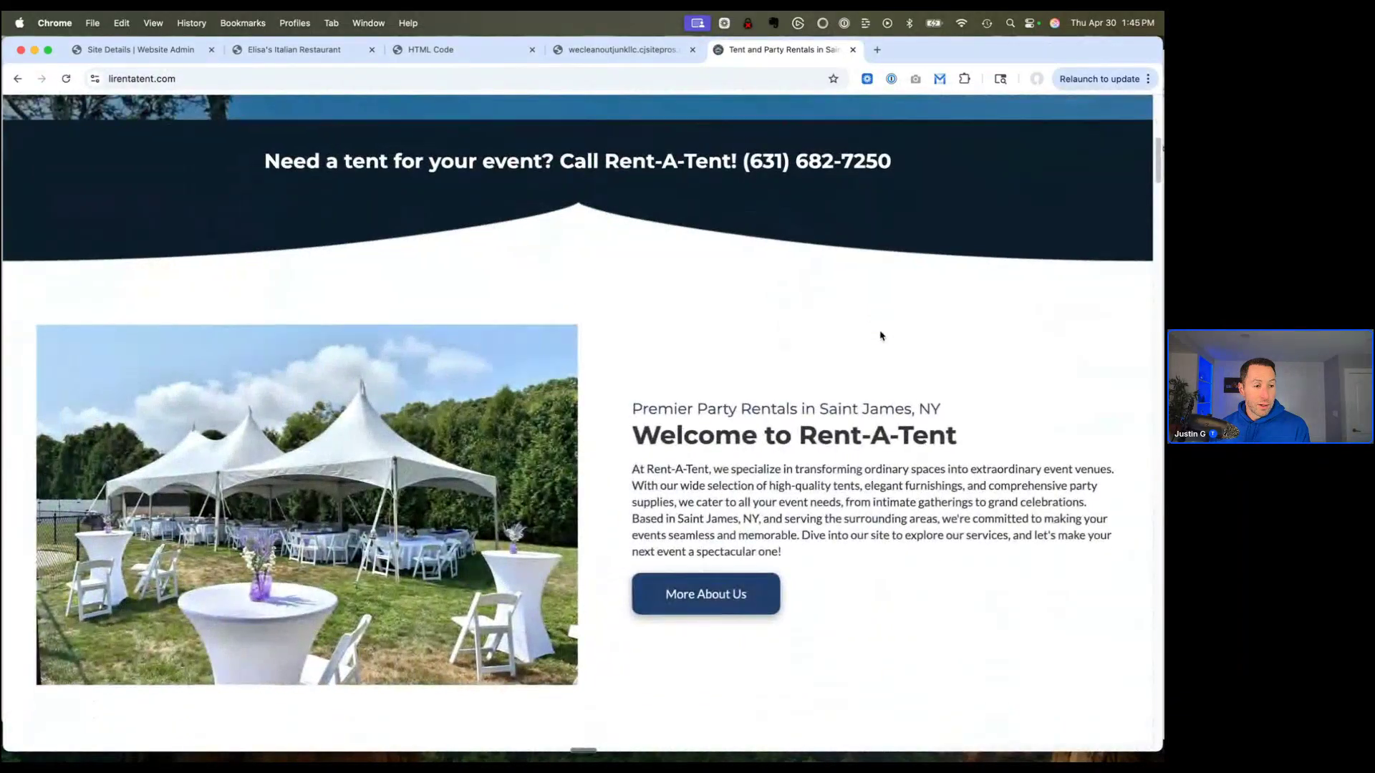
{"action": "scroll", "coordinate": [881, 335], "scroll_direction": "down", "scroll_amount": 15}
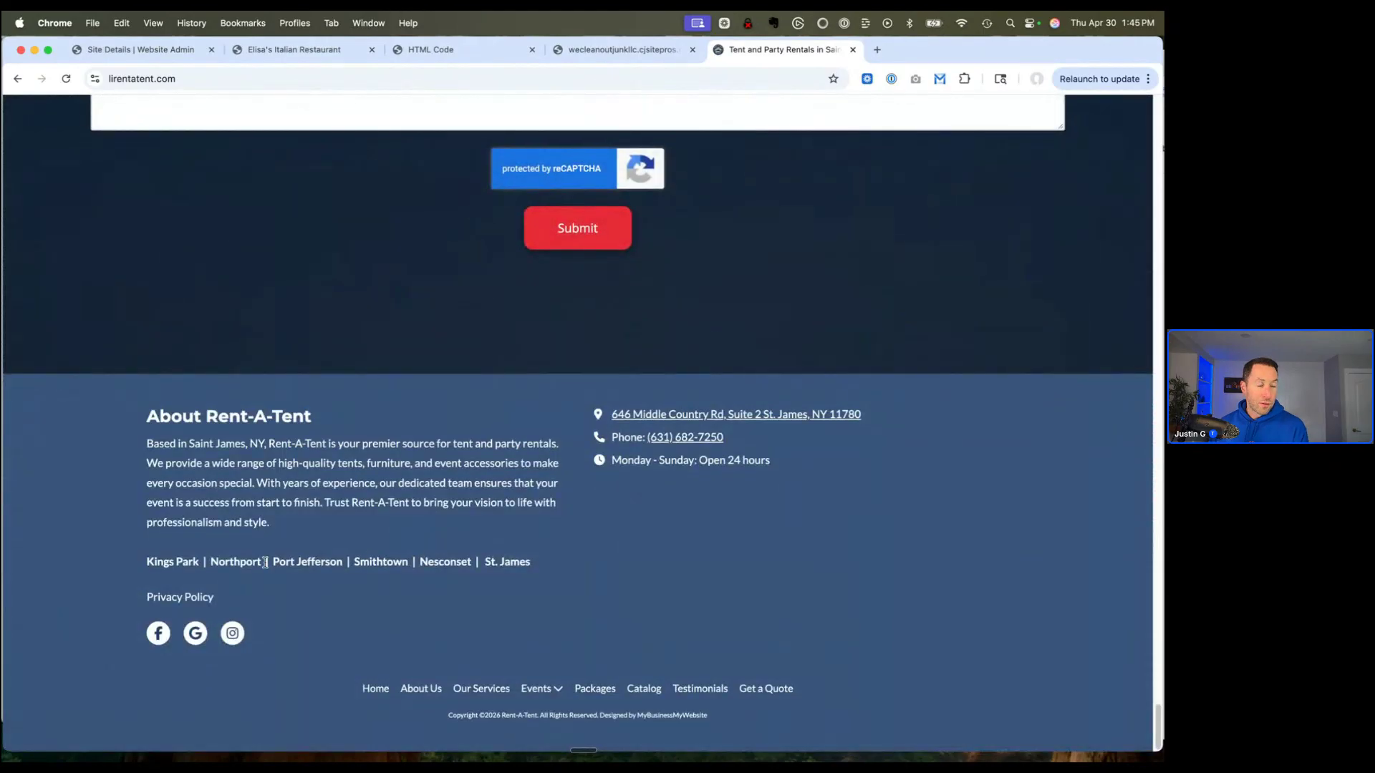
{"action": "left_click", "coordinate": [236, 562]}
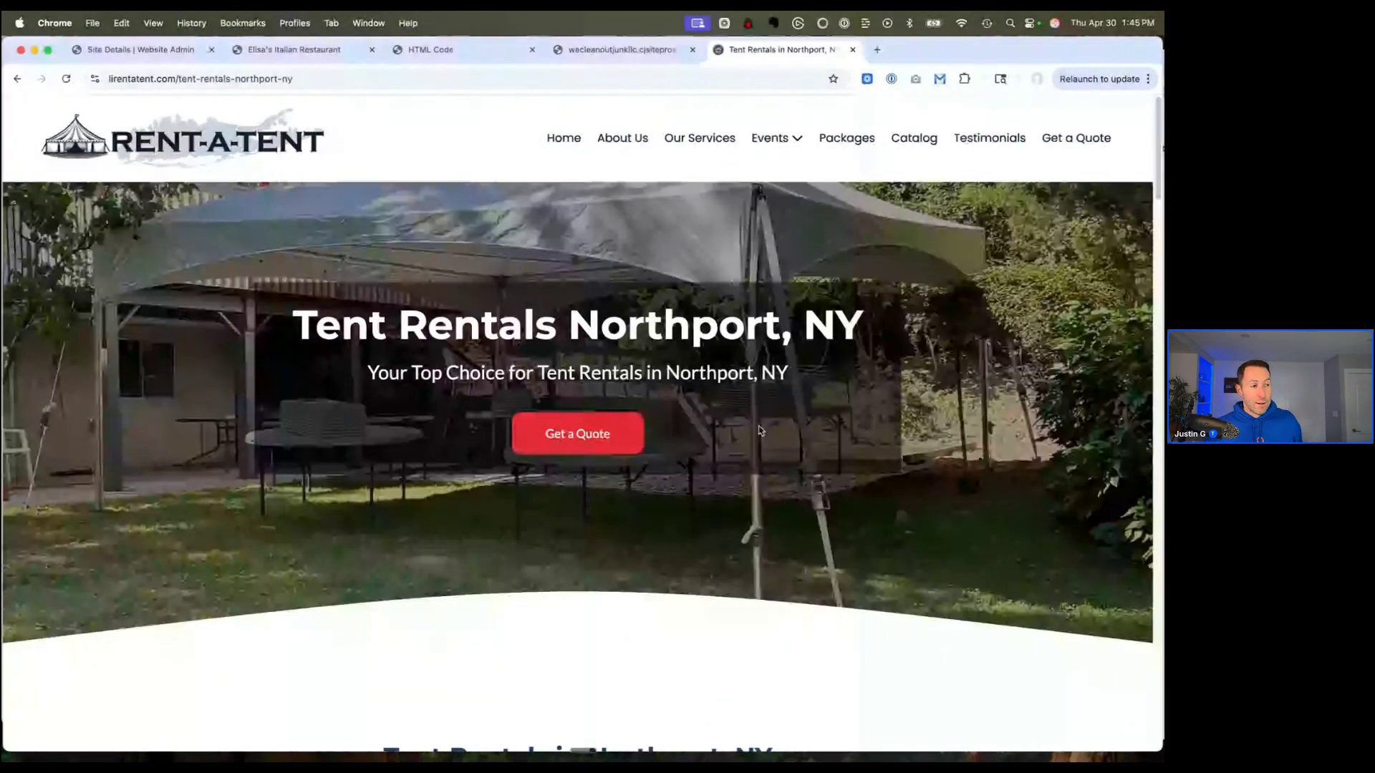
Step: Examine the Northport page's introduction and Why Choose Rent-A-Tent section, highlighting the word "Northport" under Local Expertise
{"action": "scroll", "coordinate": [562, 368], "scroll_direction": "down", "scroll_amount": 1}
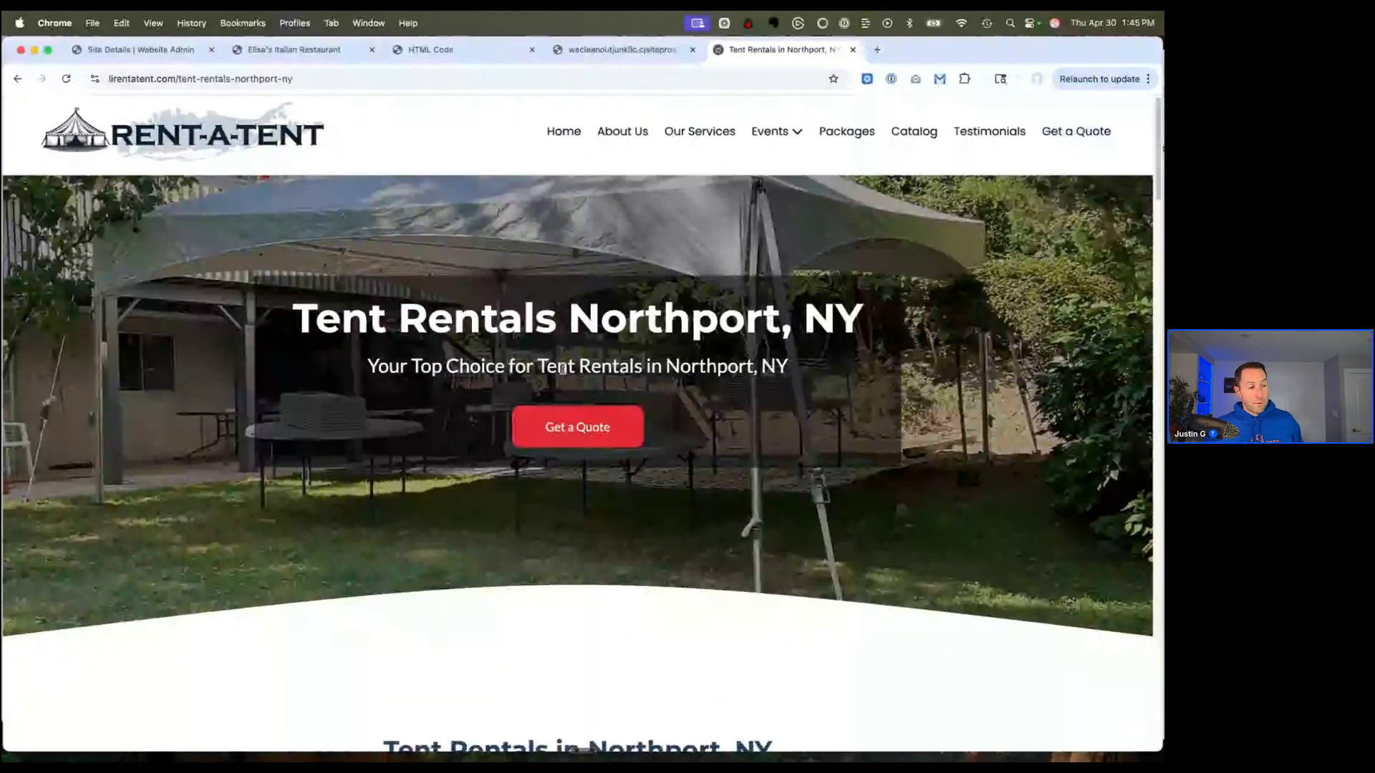
{"action": "scroll", "coordinate": [562, 368], "scroll_direction": "down", "scroll_amount": 3}
{"action": "scroll", "coordinate": [562, 368], "scroll_direction": "down", "scroll_amount": 2}
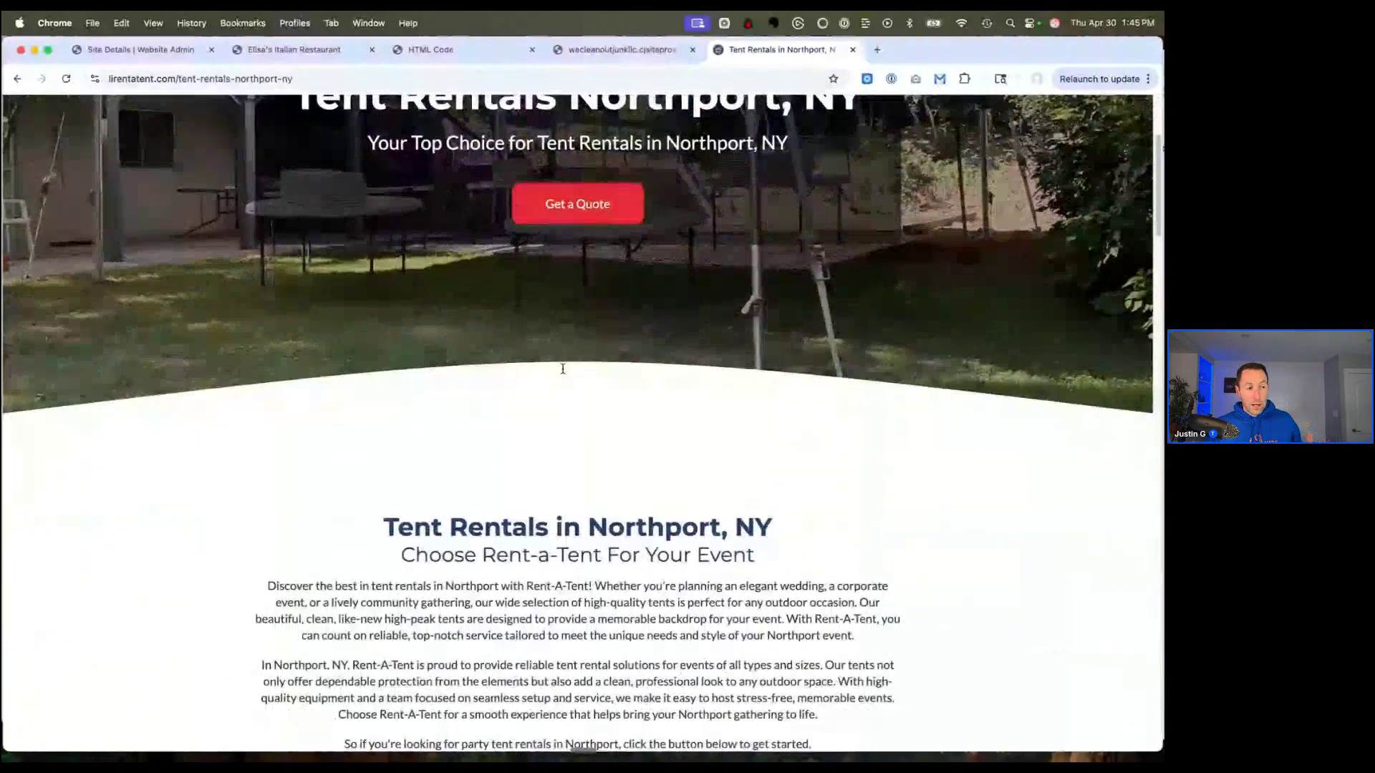
{"action": "scroll", "coordinate": [562, 368], "scroll_direction": "down", "scroll_amount": 4}
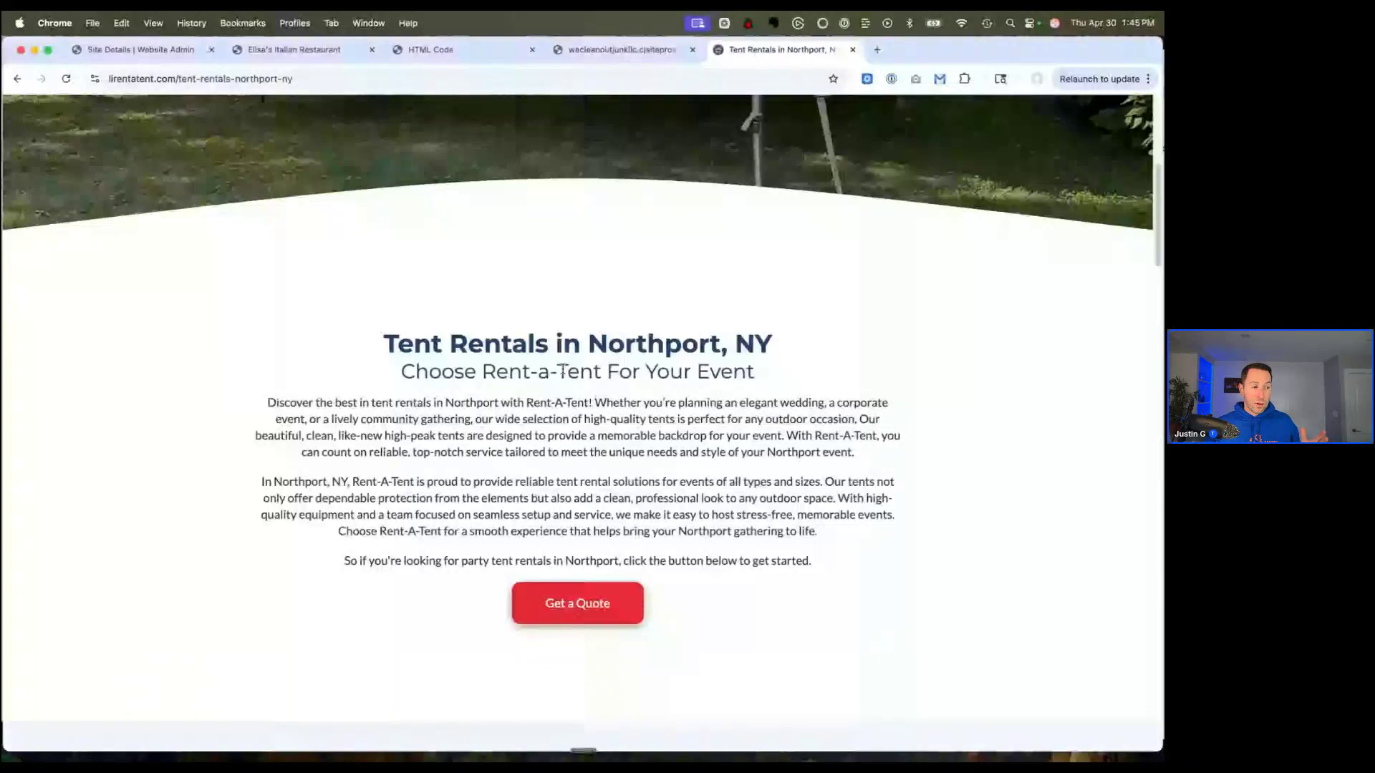
{"action": "scroll", "coordinate": [562, 368], "scroll_direction": "down", "scroll_amount": 4}
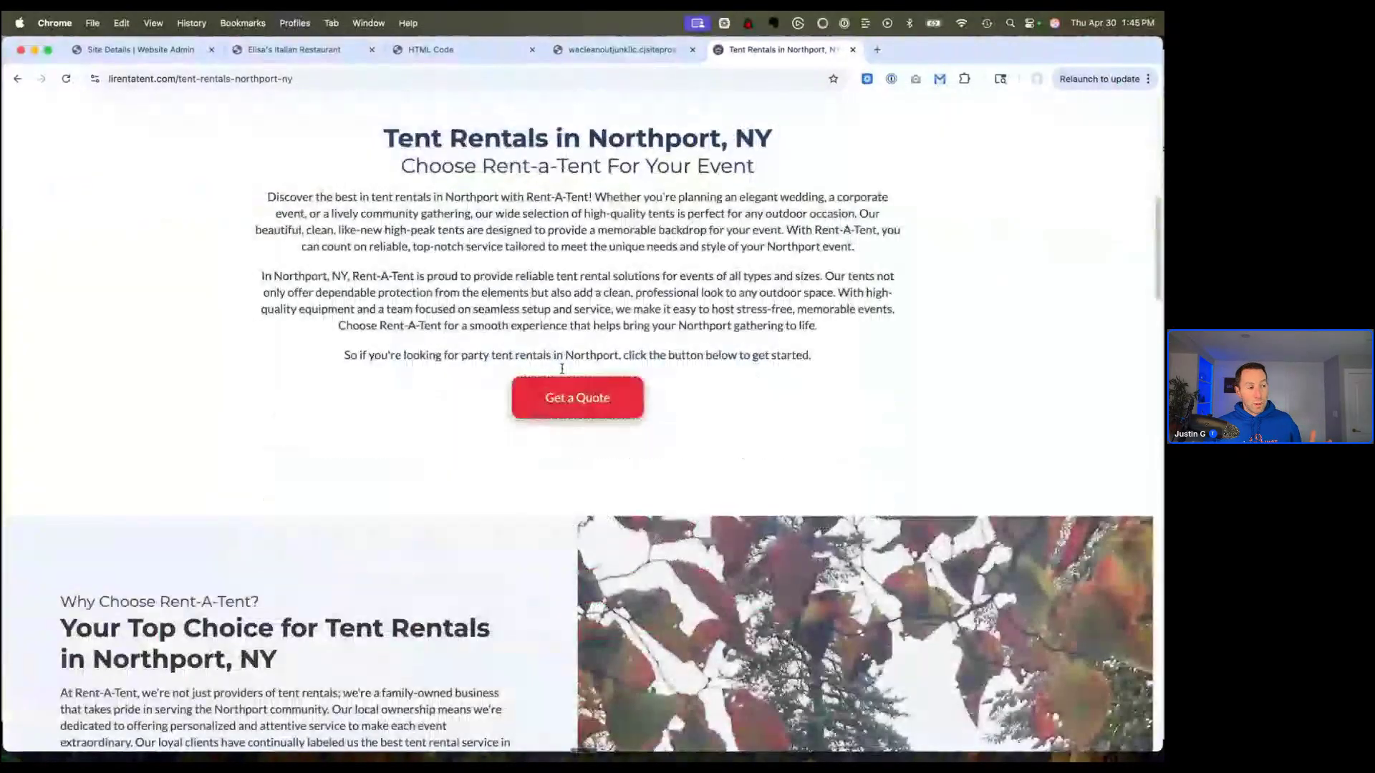
{"action": "scroll", "coordinate": [562, 368], "scroll_direction": "down", "scroll_amount": 7}
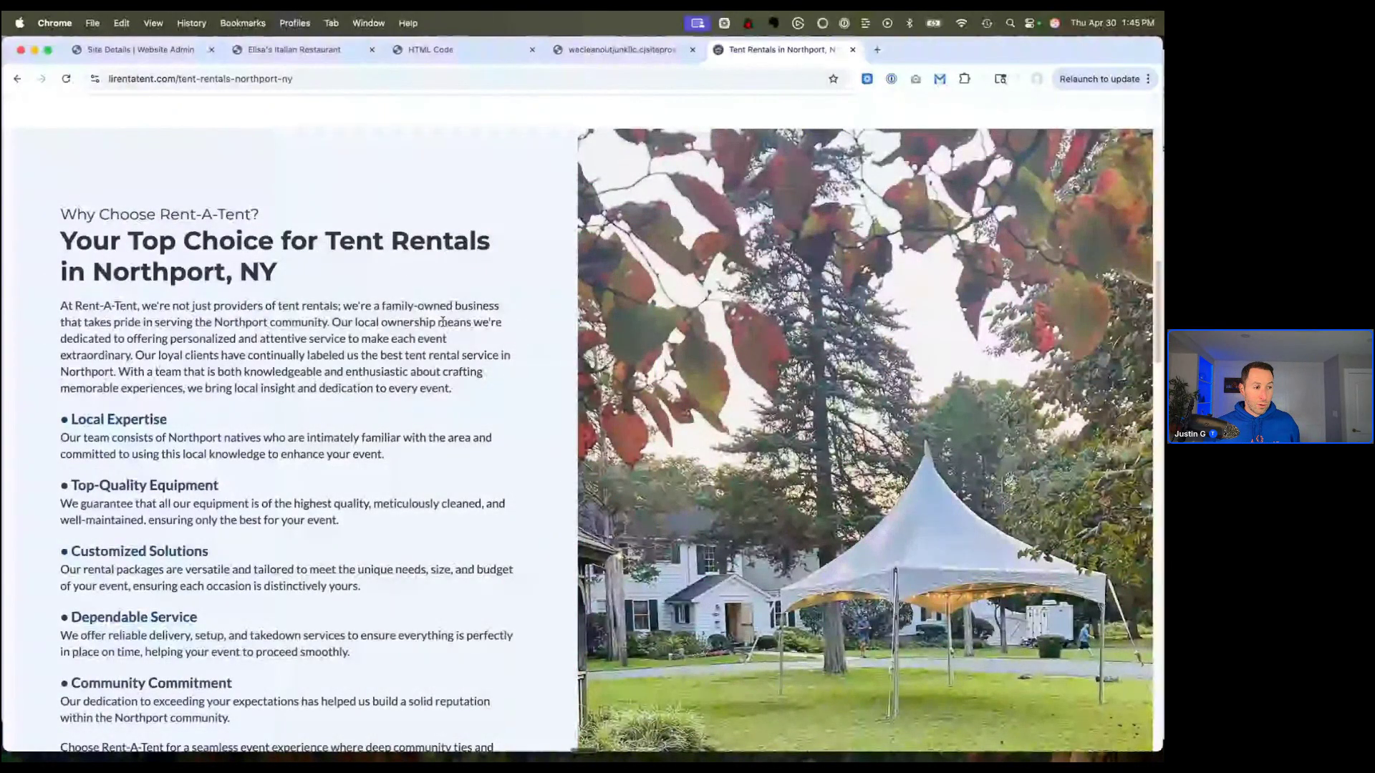
{"action": "scroll", "coordinate": [442, 322], "scroll_direction": "down", "scroll_amount": 1}
{"action": "double_click", "coordinate": [194, 366]}
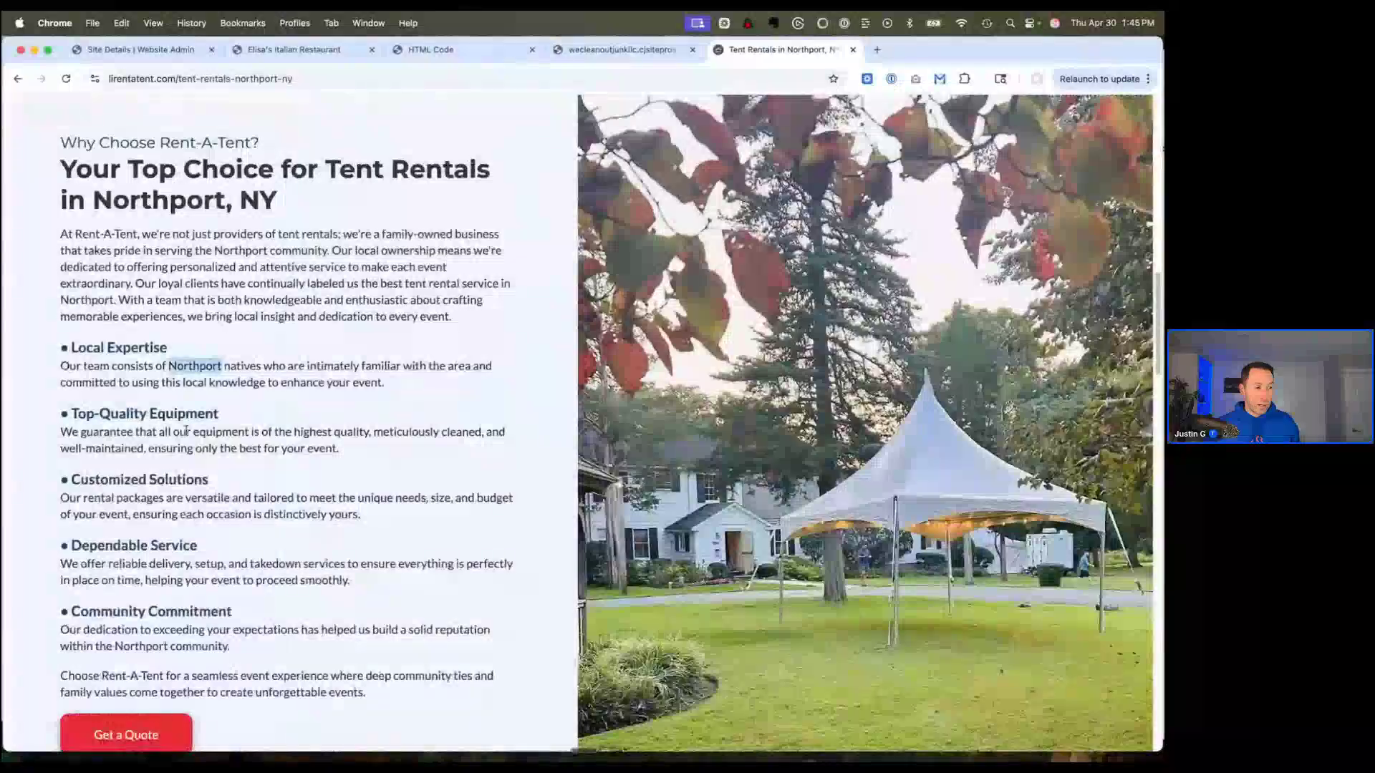
Step: Highlight "Tent Rentals in Northport, NY" in the heading of the How Our Process Works section
{"action": "scroll", "coordinate": [186, 430], "scroll_direction": "down", "scroll_amount": 3}
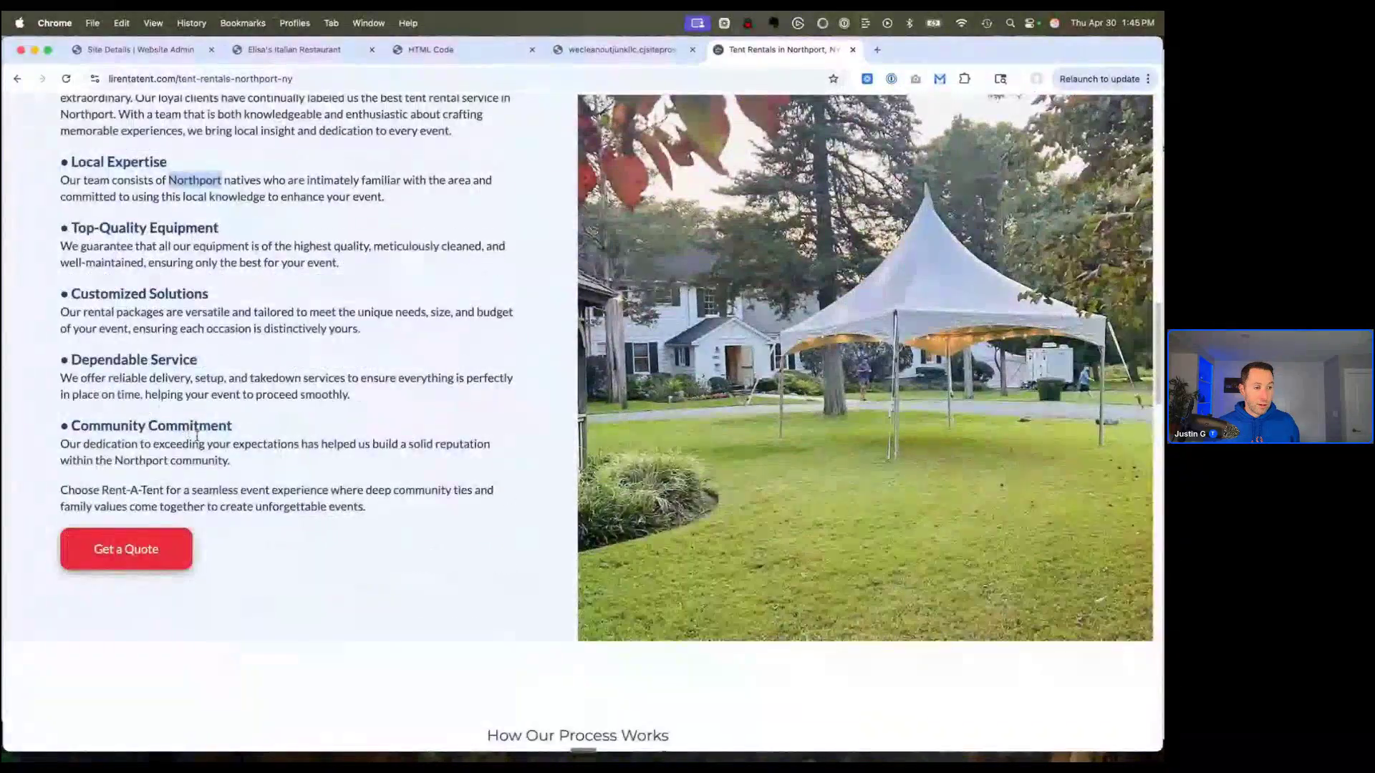
{"action": "scroll", "coordinate": [209, 444], "scroll_direction": "down", "scroll_amount": 4}
{"action": "scroll", "coordinate": [209, 444], "scroll_direction": "down", "scroll_amount": 4}
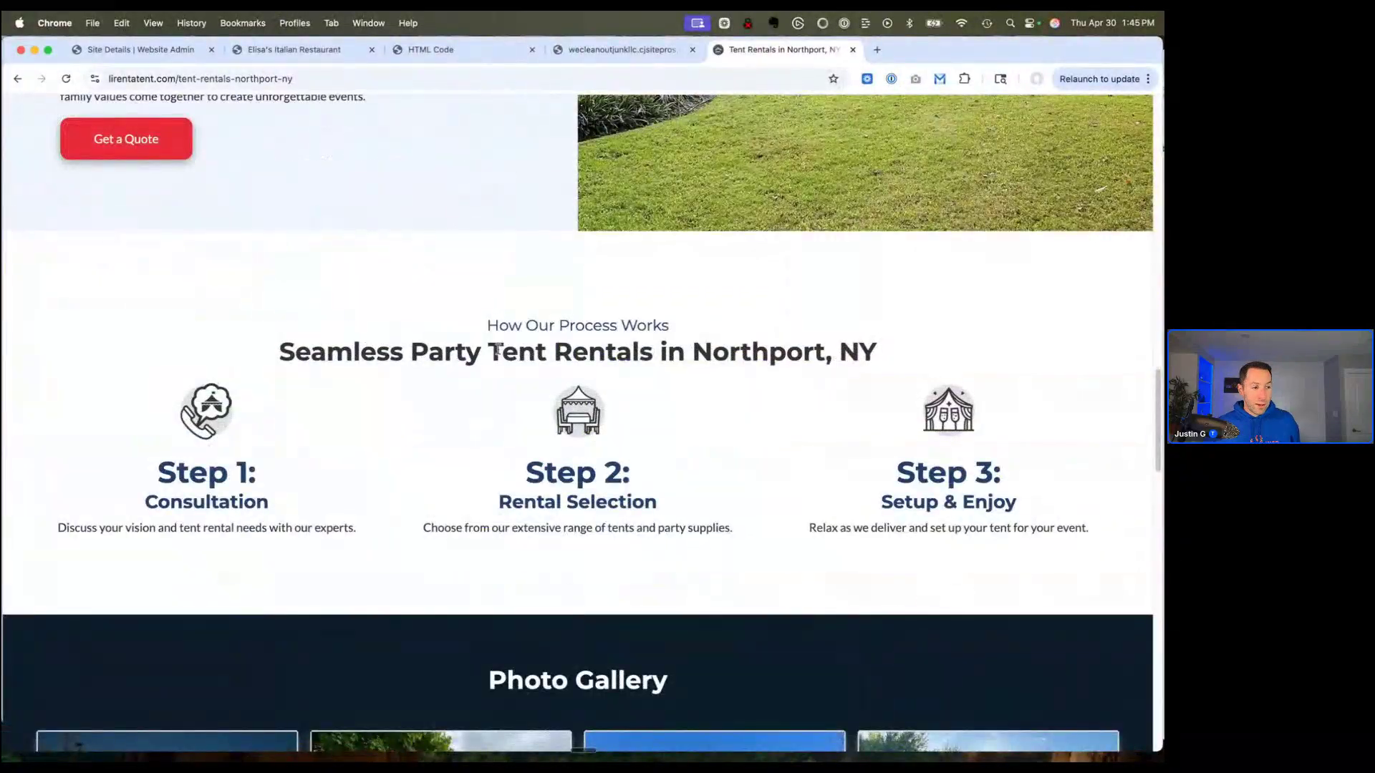
{"action": "left_click_drag", "start_coordinate": [494, 349], "coordinate": [869, 359]}
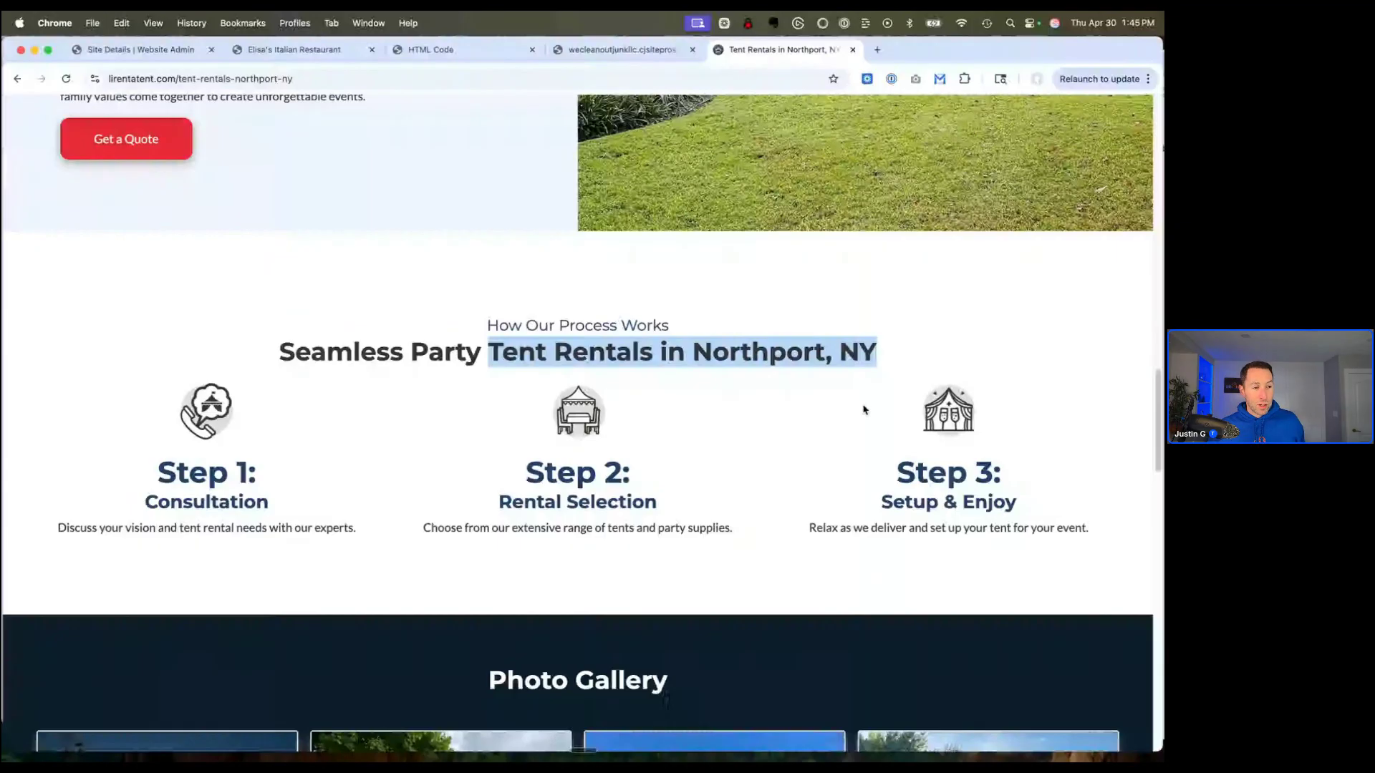
Step: Review the Northport page's Frequently Asked Questions and closing call to action, and open the Kings Park location page
{"action": "scroll", "coordinate": [864, 410], "scroll_direction": "down", "scroll_amount": 10}
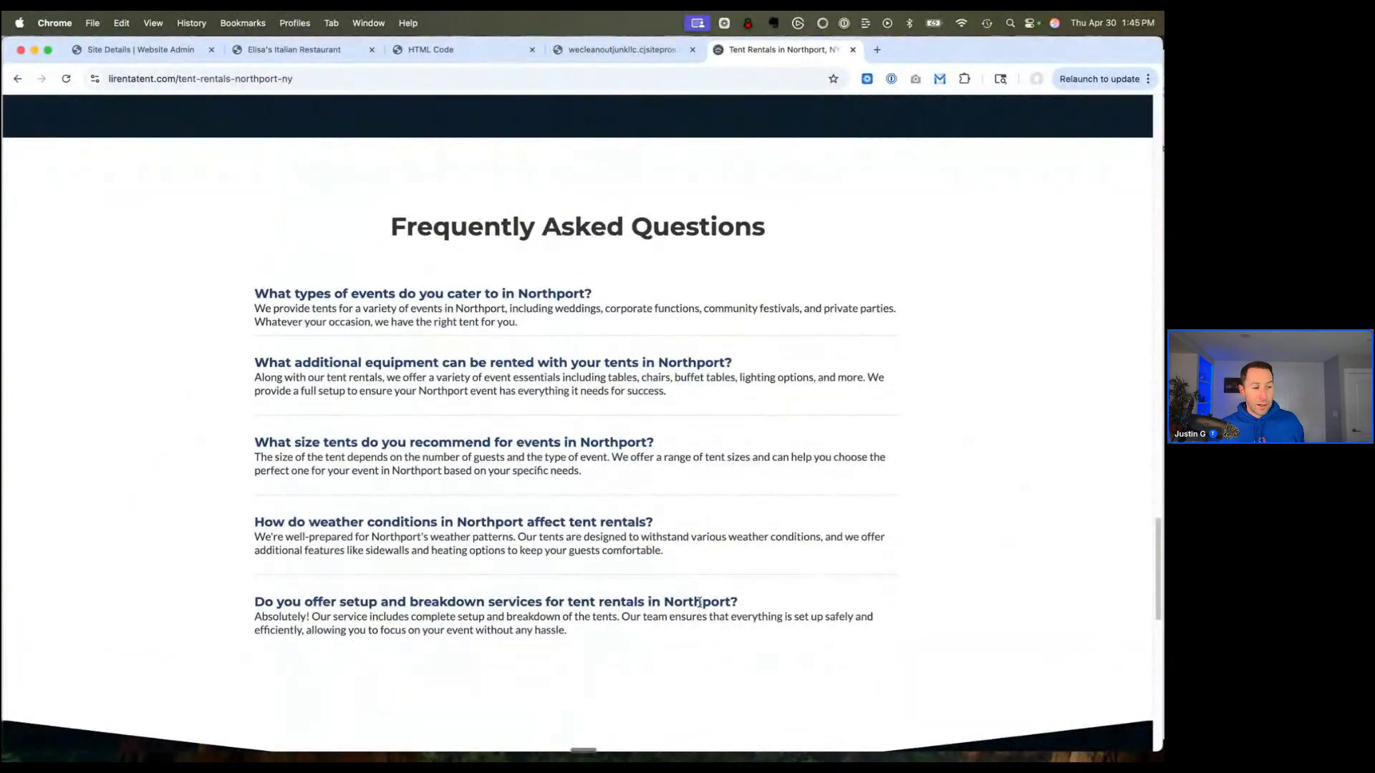
{"action": "scroll", "coordinate": [699, 603], "scroll_direction": "down", "scroll_amount": 3}
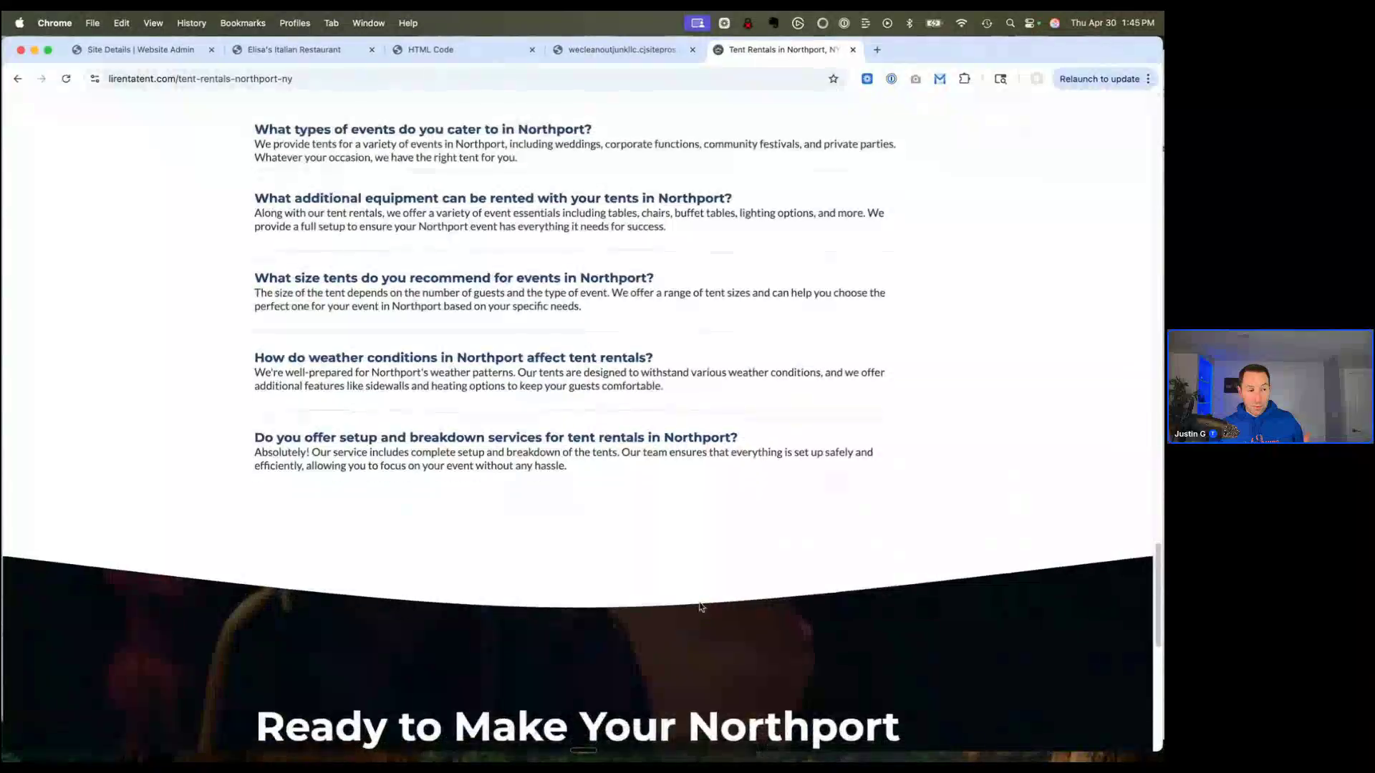
{"action": "scroll", "coordinate": [700, 607], "scroll_direction": "down", "scroll_amount": 2}
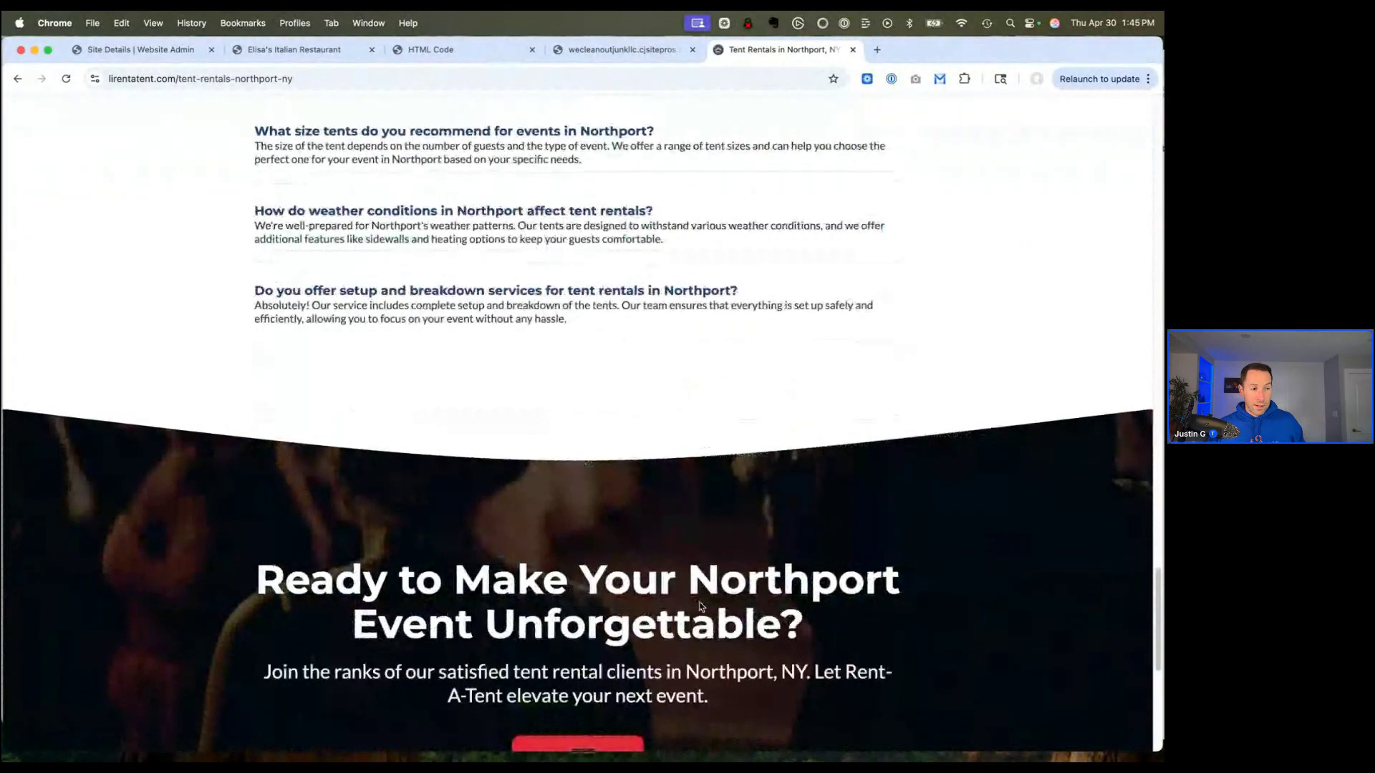
{"action": "scroll", "coordinate": [700, 607], "scroll_direction": "down", "scroll_amount": 7}
{"action": "left_click", "coordinate": [421, 564]}
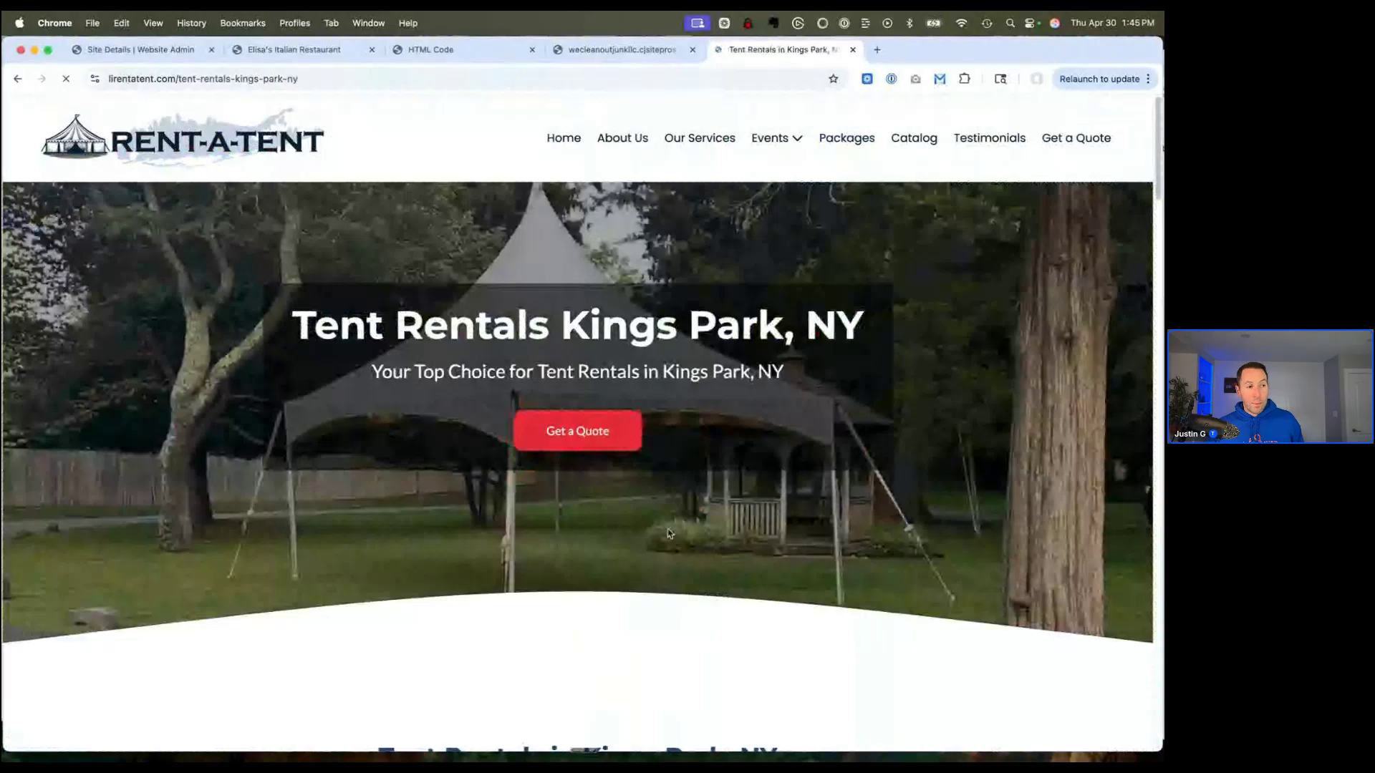
Step: Examine the Kings Park page's localized content from the introduction through the photo gallery to the footer, and return to its header
{"action": "scroll", "coordinate": [668, 533], "scroll_direction": "down", "scroll_amount": 8}
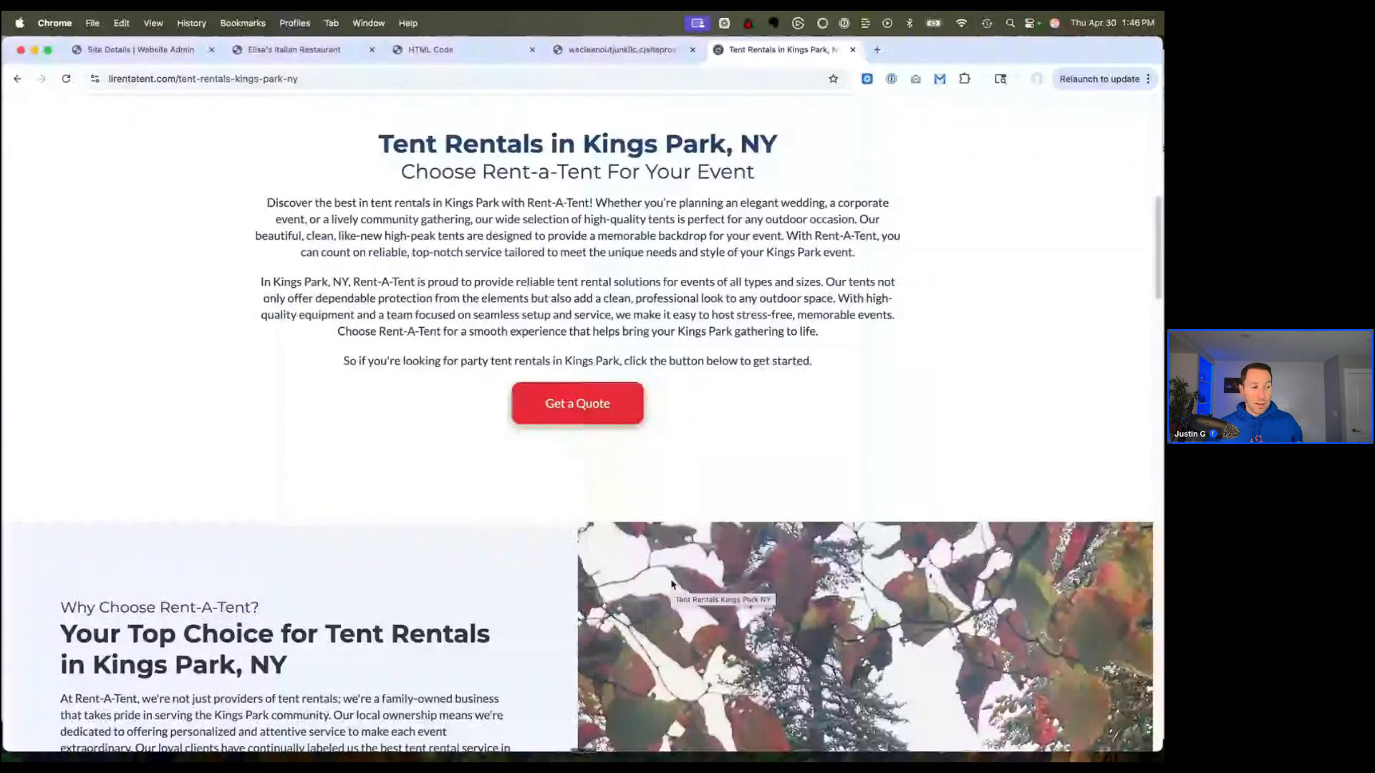
{"action": "scroll", "coordinate": [672, 585], "scroll_direction": "down", "scroll_amount": 10}
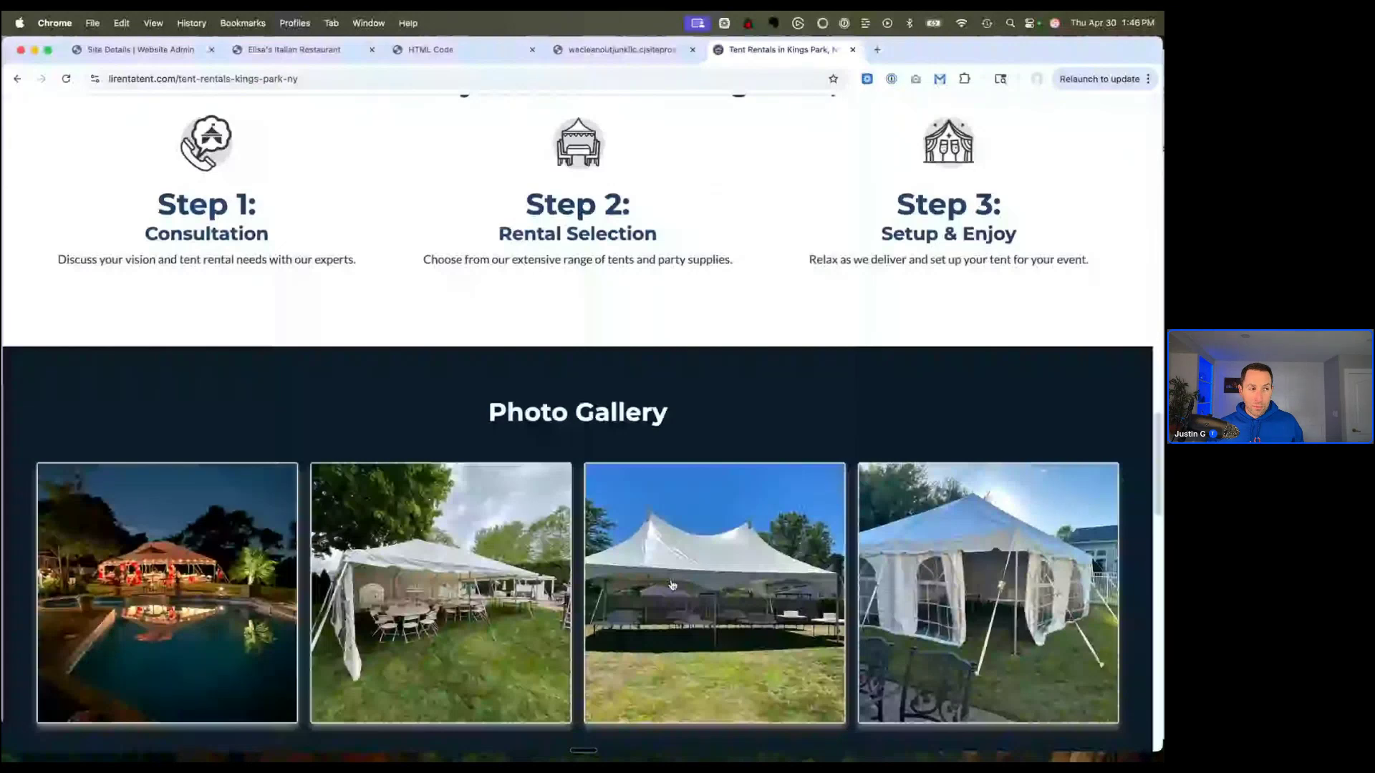
{"action": "scroll", "coordinate": [673, 586], "scroll_direction": "down", "scroll_amount": 10}
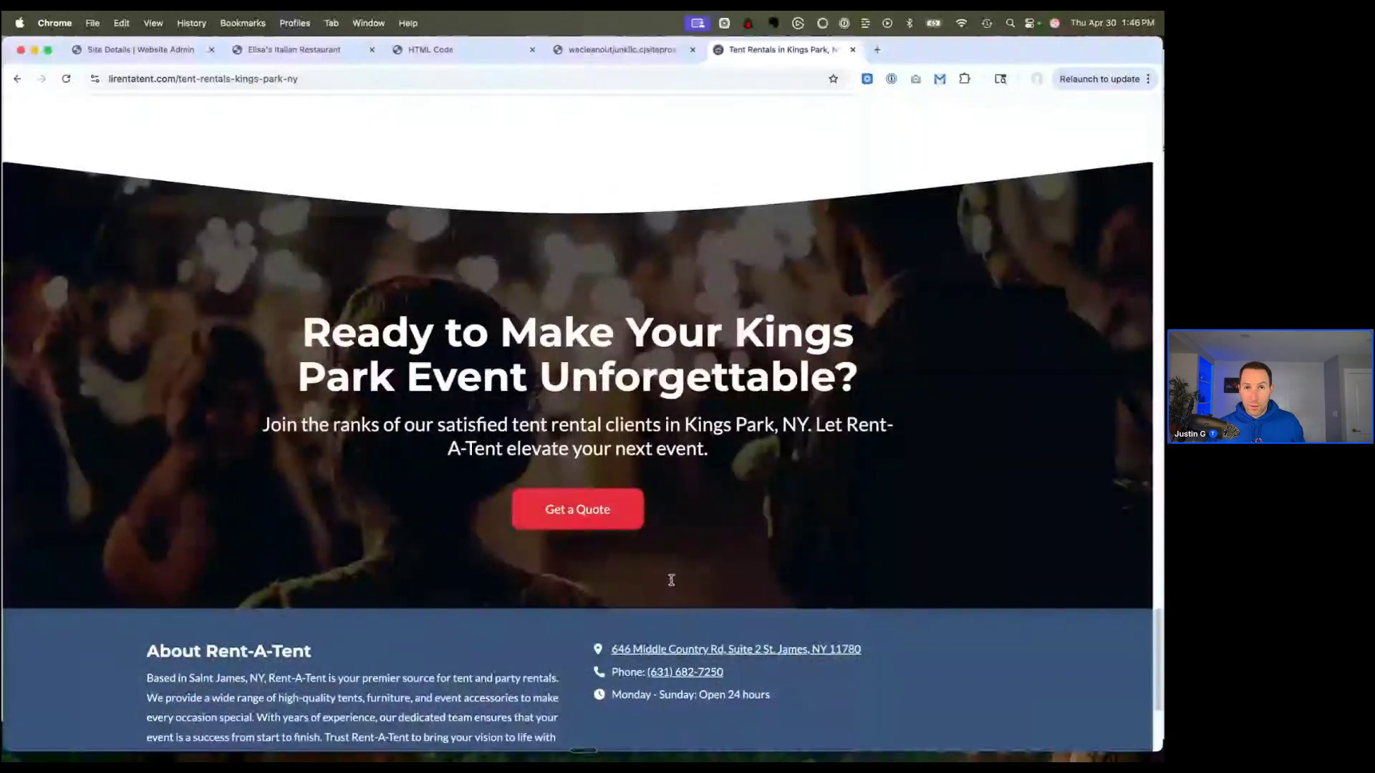
{"action": "scroll", "coordinate": [671, 580], "scroll_direction": "down", "scroll_amount": 3}
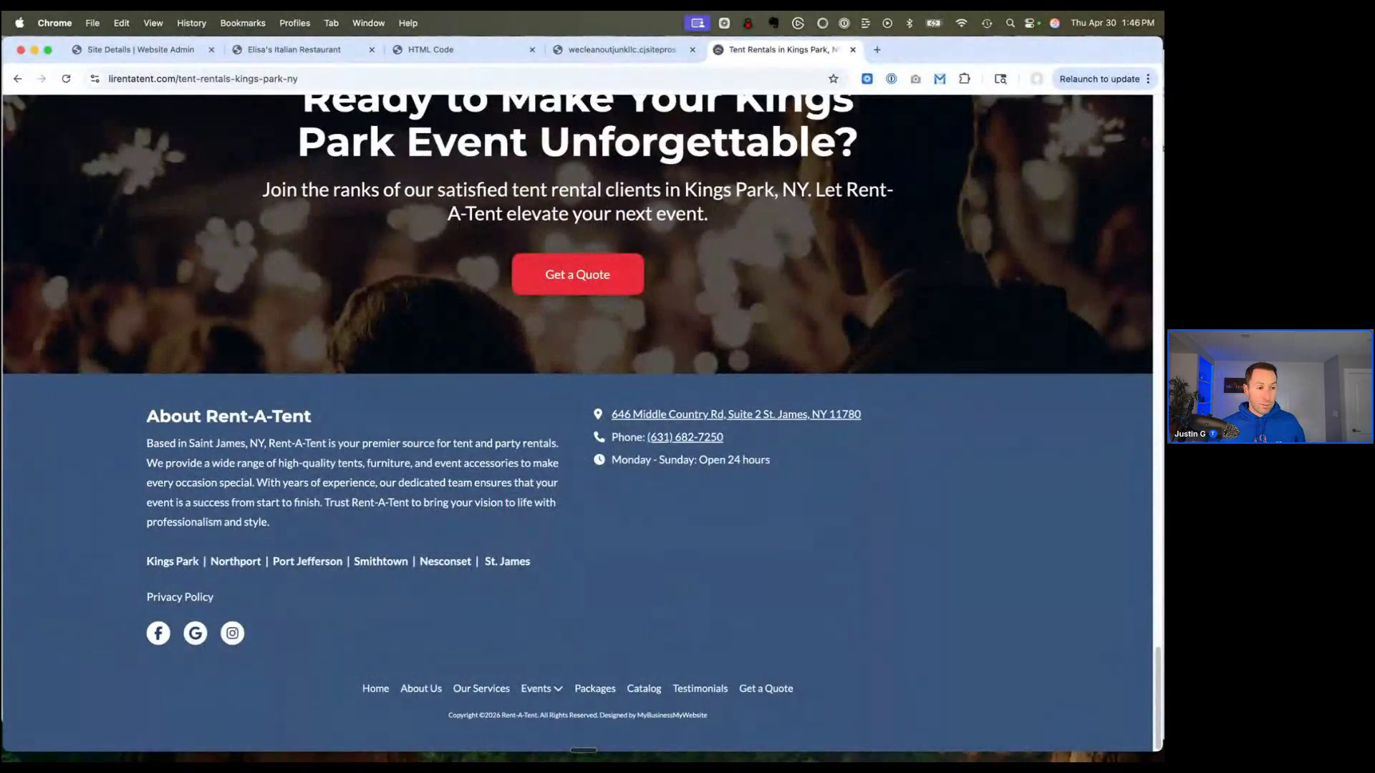
{"action": "scroll", "coordinate": [716, 396], "scroll_direction": "up", "scroll_amount": 6}
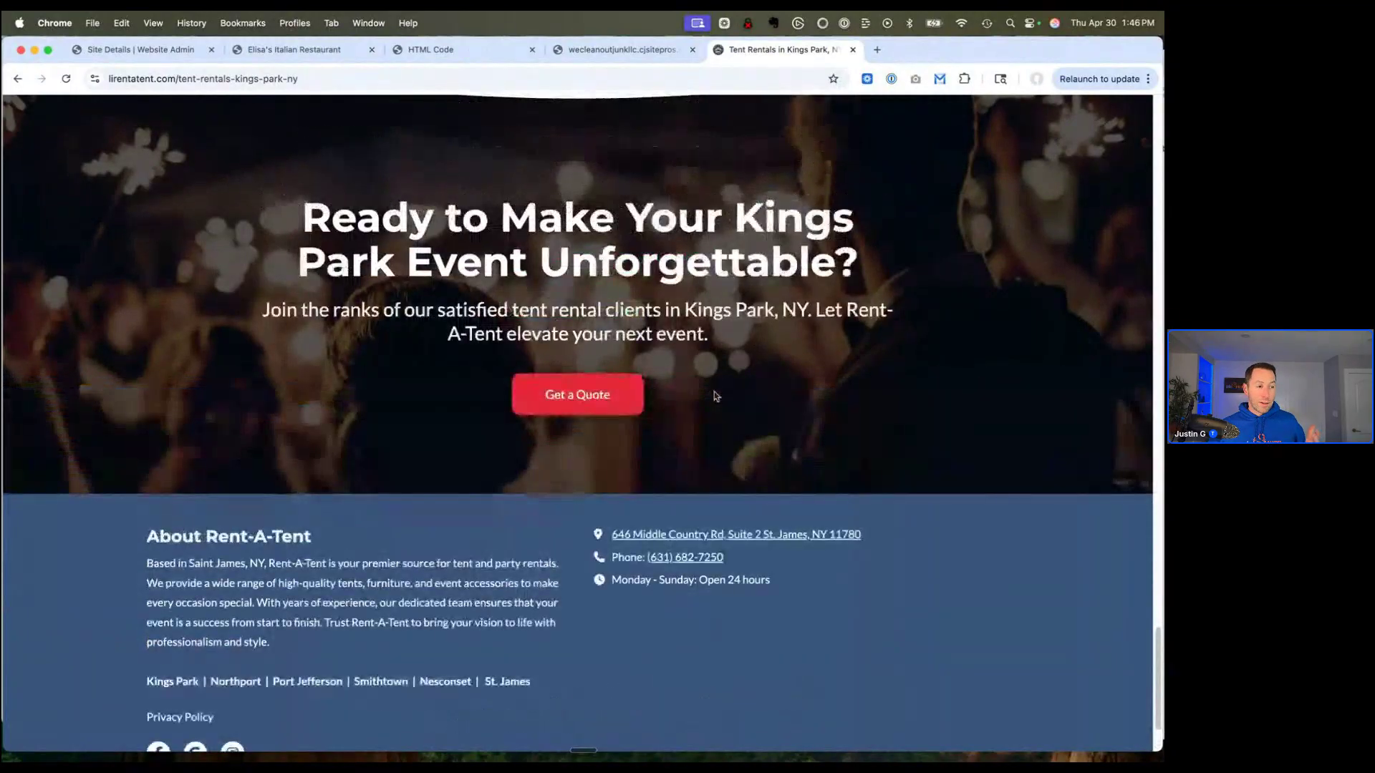
{"action": "scroll", "coordinate": [720, 396], "scroll_direction": "up", "scroll_amount": 8}
{"action": "scroll", "coordinate": [721, 396], "scroll_direction": "up", "scroll_amount": 10}
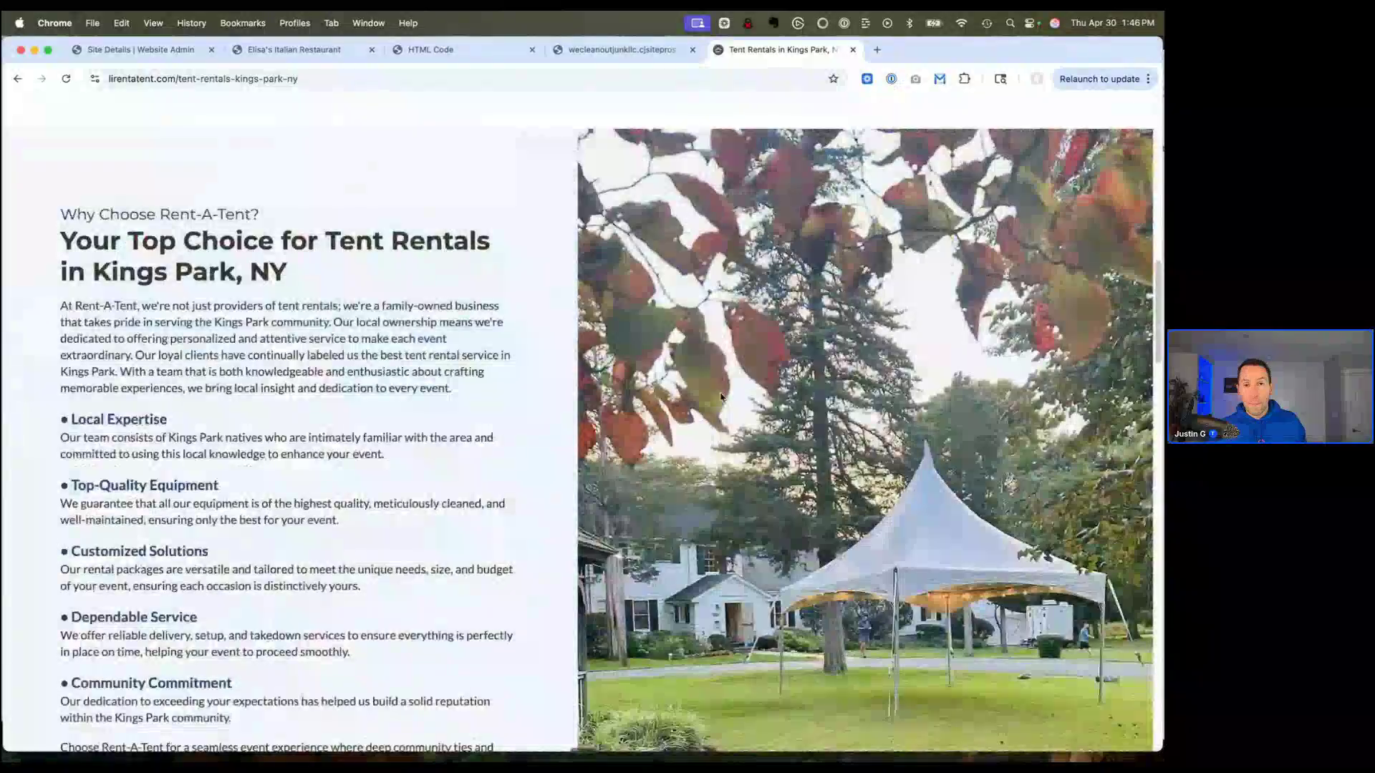
{"action": "scroll", "coordinate": [721, 396], "scroll_direction": "up", "scroll_amount": 10}
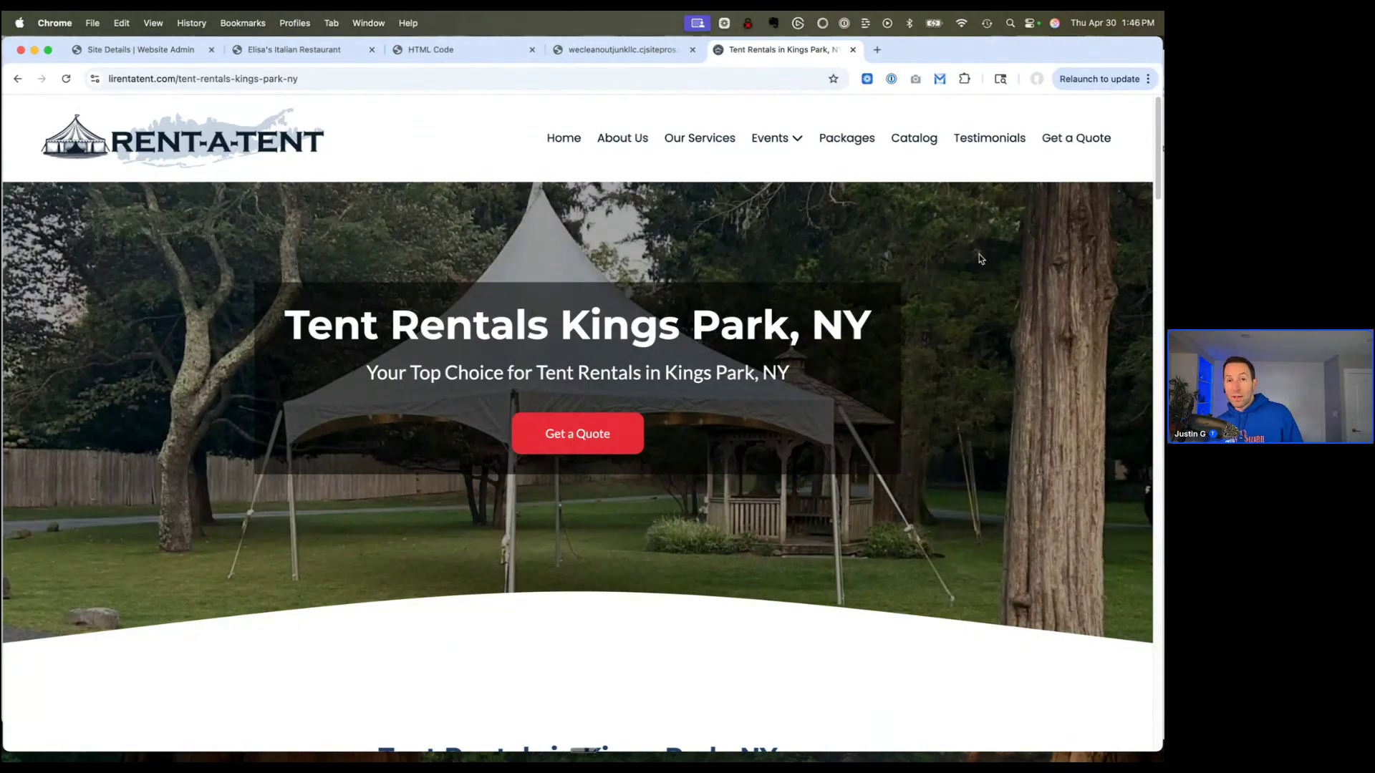
Step: Skim the whole Kings Park page once more and close the Rent-A-Tent browser tab
{"action": "scroll", "coordinate": [963, 392], "scroll_direction": "down", "scroll_amount": 1}
{"action": "scroll", "coordinate": [963, 392], "scroll_direction": "down", "scroll_amount": 3}
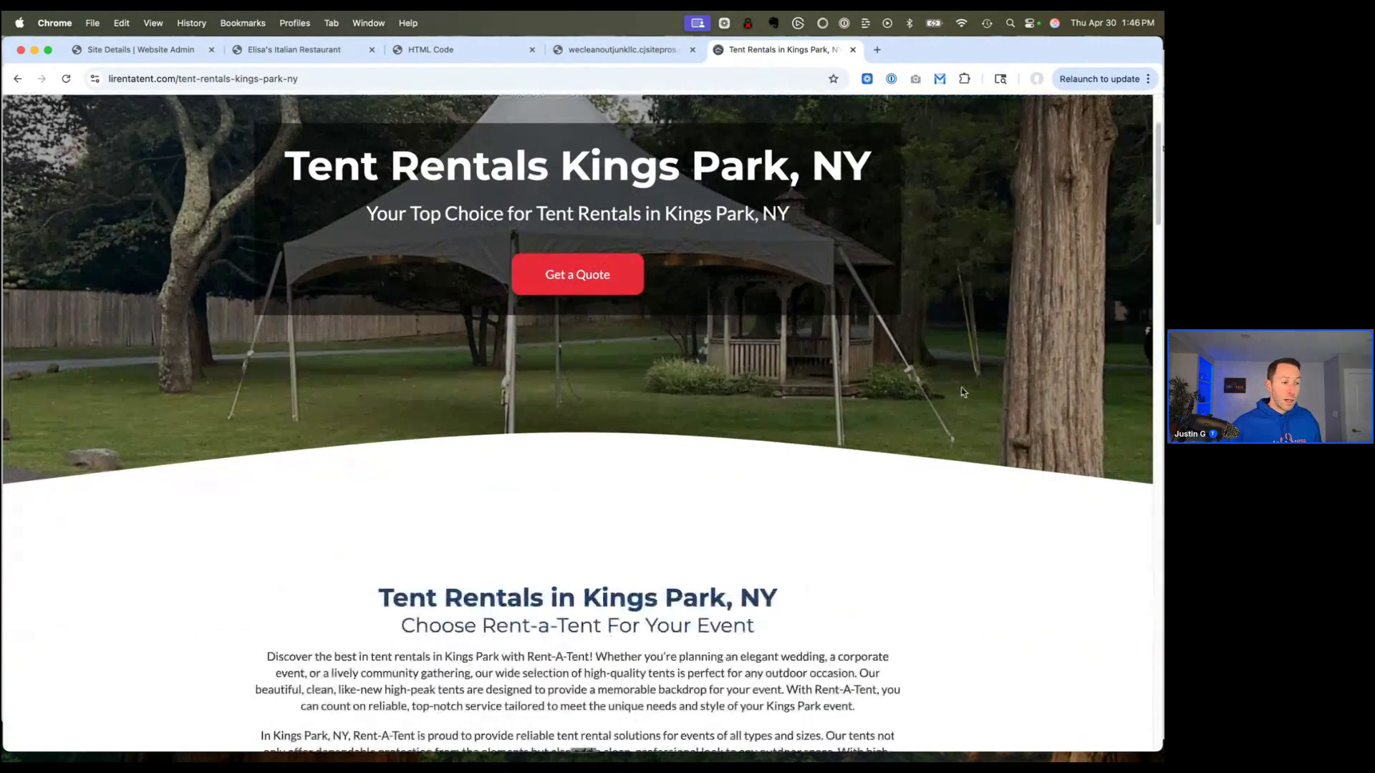
{"action": "scroll", "coordinate": [963, 392], "scroll_direction": "down", "scroll_amount": 20}
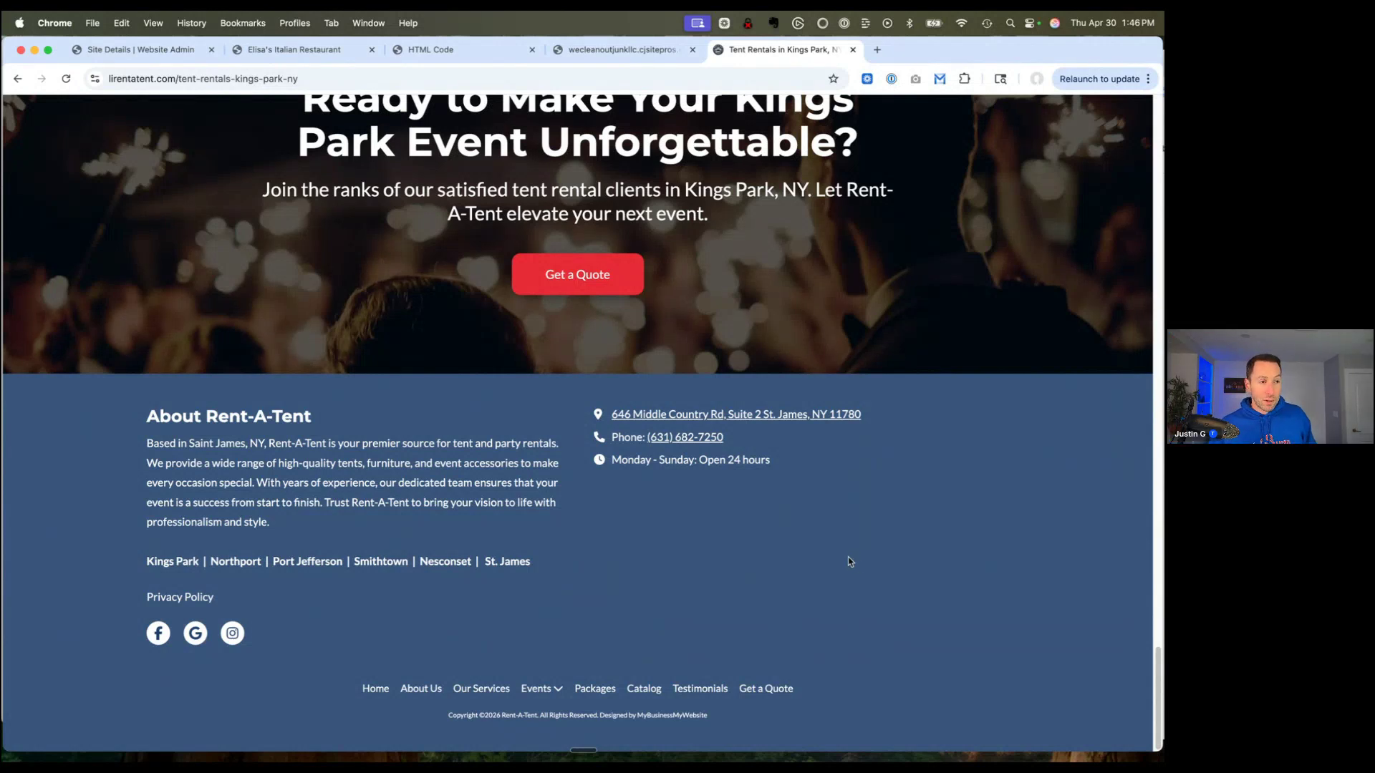
{"action": "scroll", "coordinate": [850, 562], "scroll_direction": "up", "scroll_amount": 20}
{"action": "key", "text": "super+w"}
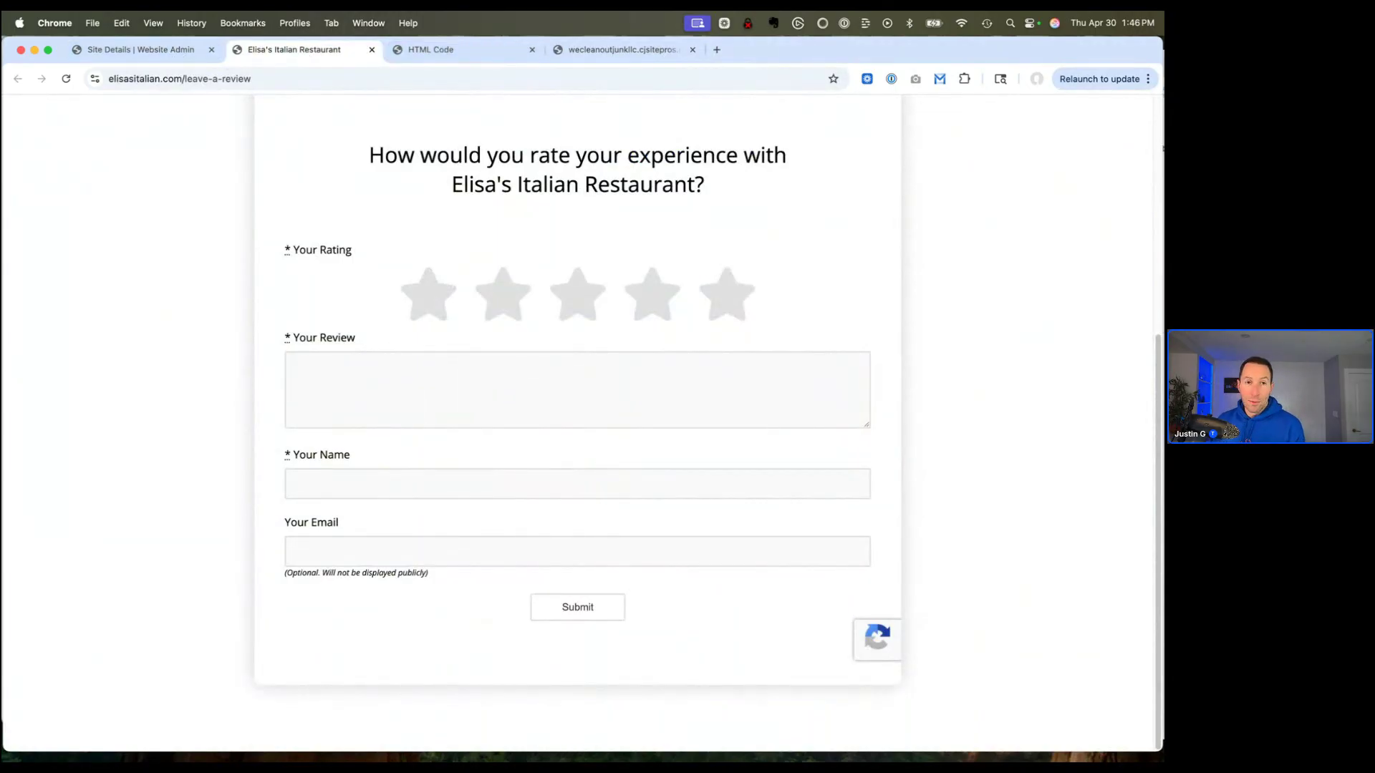
{"action": "left_click", "coordinate": [1163, 148]}
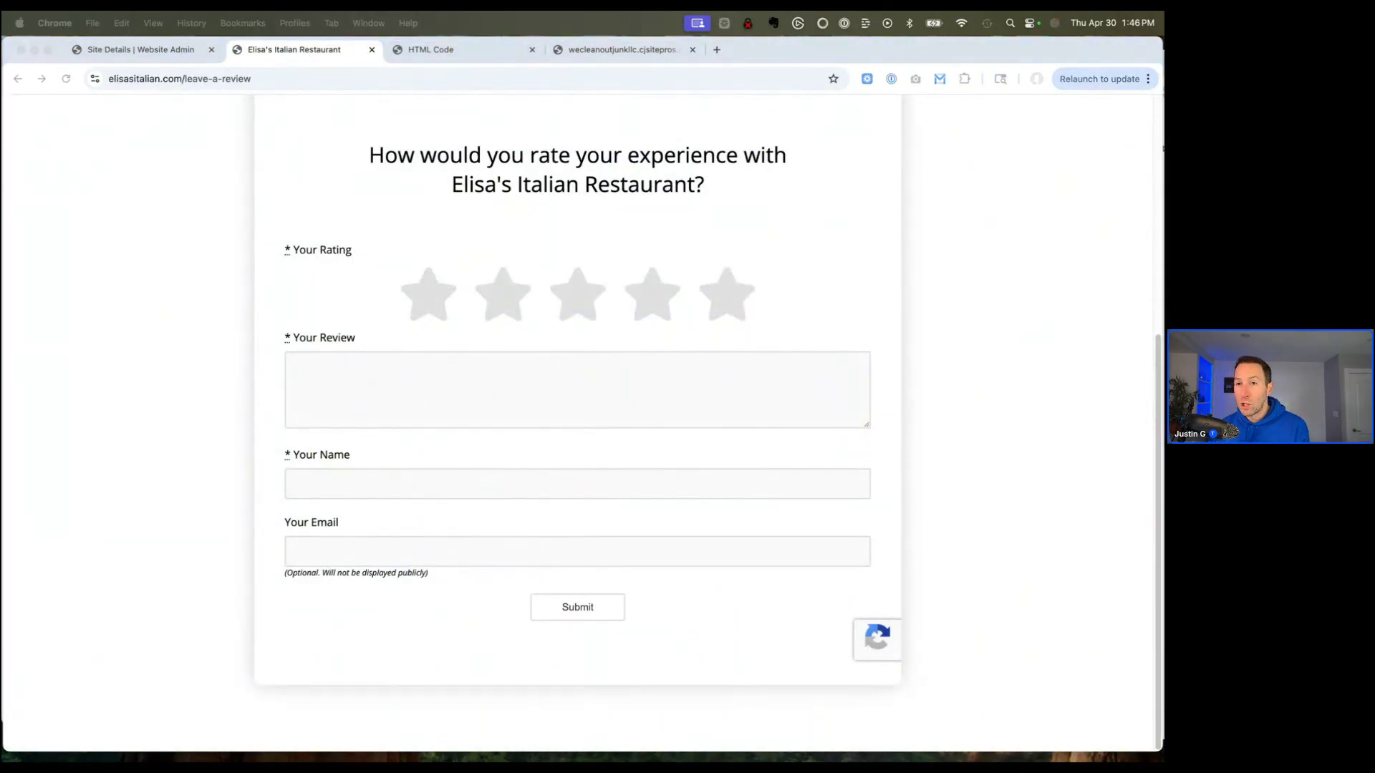
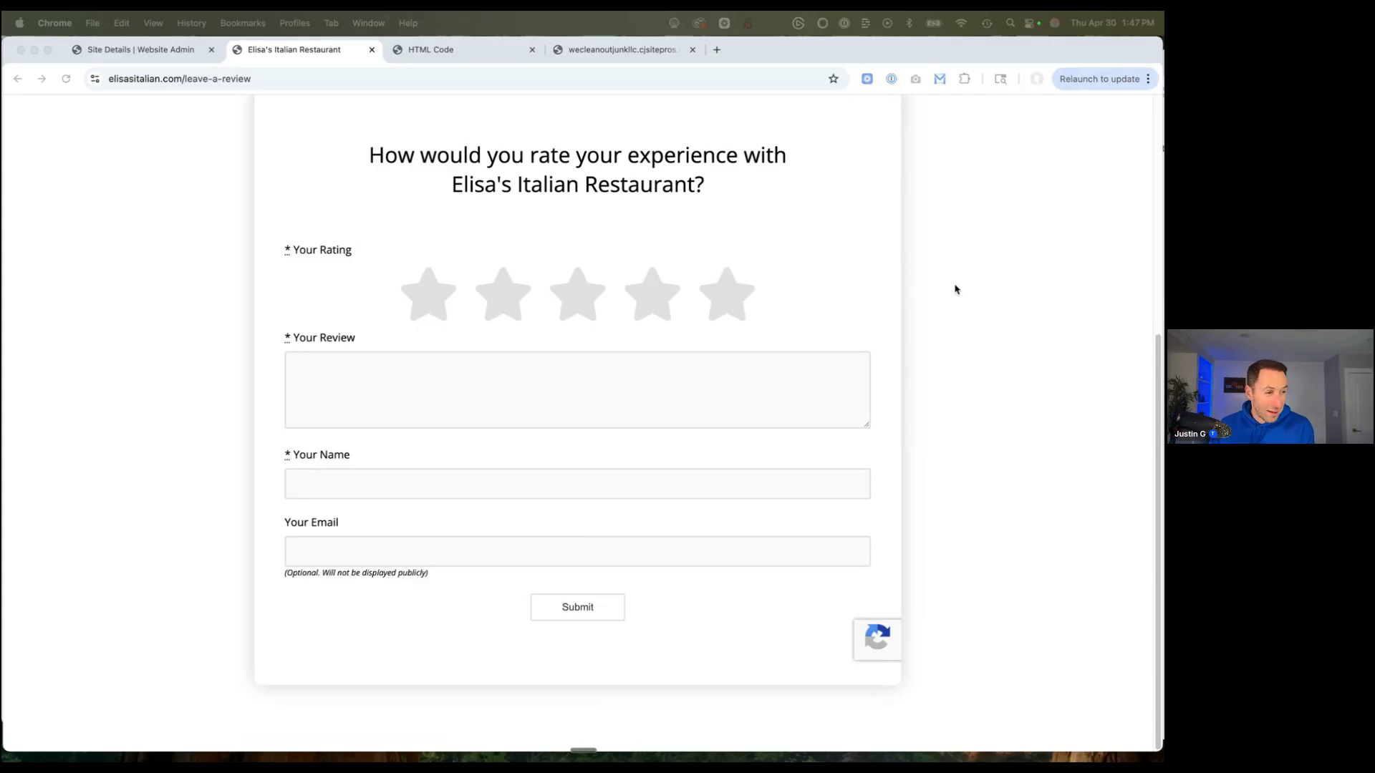
Step: Open the 1st Line Appraisals demo site from its site details and view the editor's Settings options
{"action": "key", "text": "ctrl+shift+Tab"}
{"action": "scroll", "coordinate": [814, 453], "scroll_direction": "up", "scroll_amount": 15}
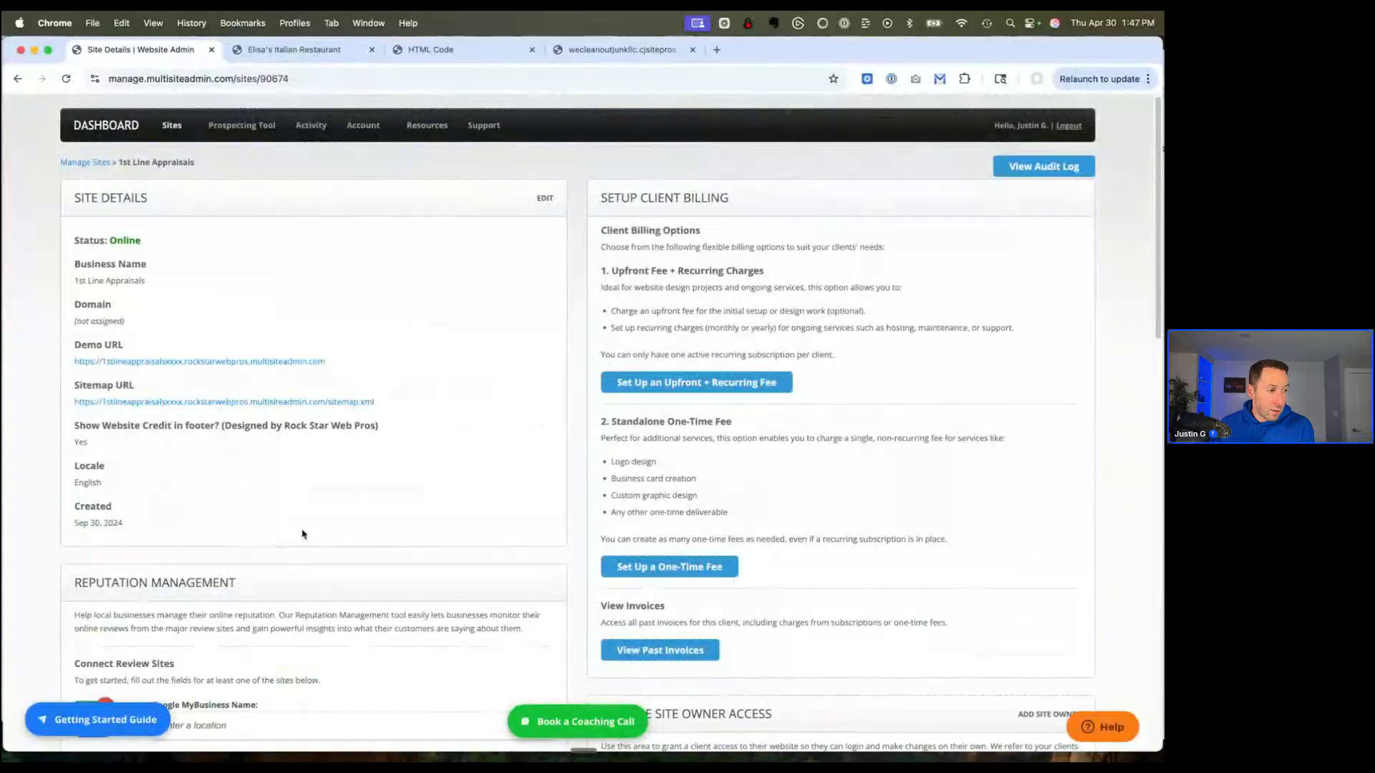
{"action": "left_click", "coordinate": [243, 364]}
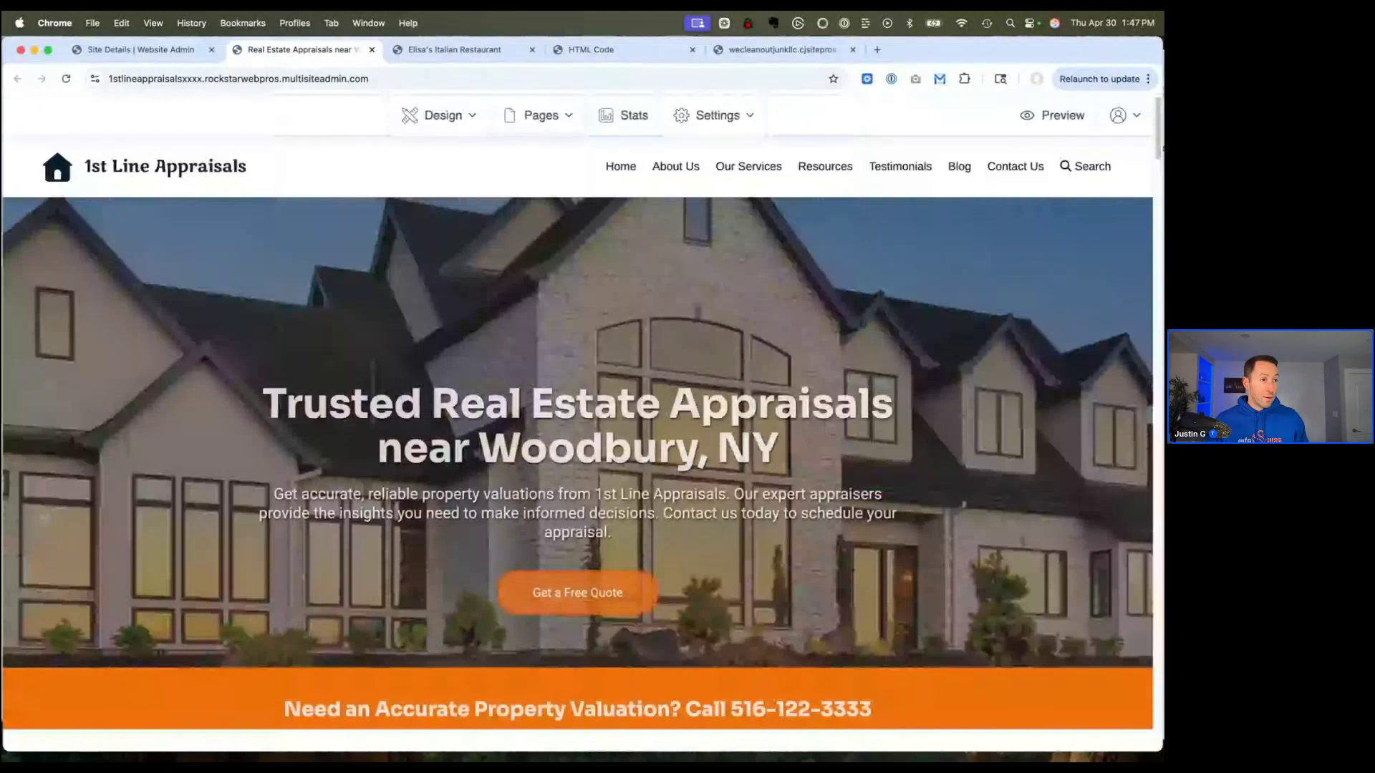
{"action": "left_click", "coordinate": [709, 107]}
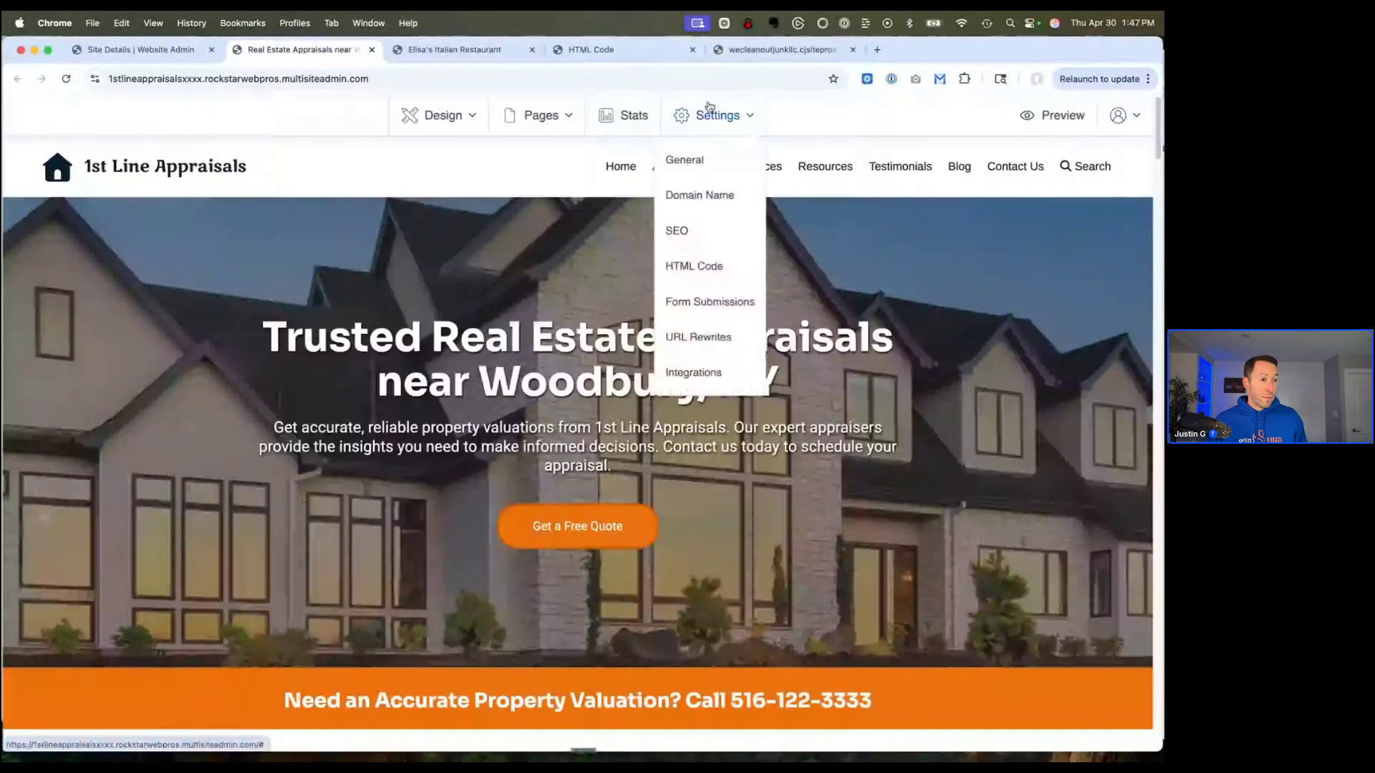
Step: View the 1st Line Appraisals demo site's sitemap at /sitemap.xml and return to its home page
{"action": "left_click", "coordinate": [368, 81]}
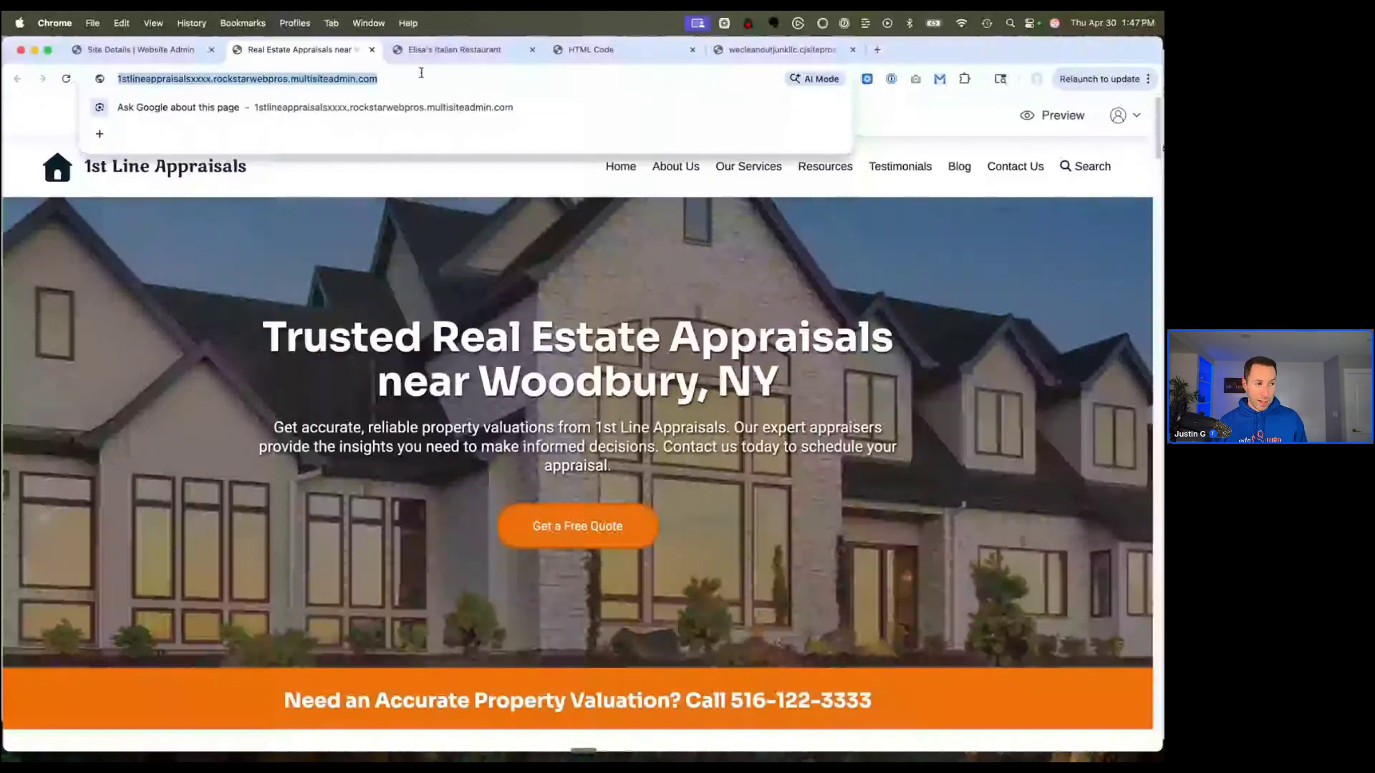
{"action": "left_click", "coordinate": [421, 72]}
{"action": "type", "text": "/sitemap.xml"}
{"action": "key", "text": "Return"}
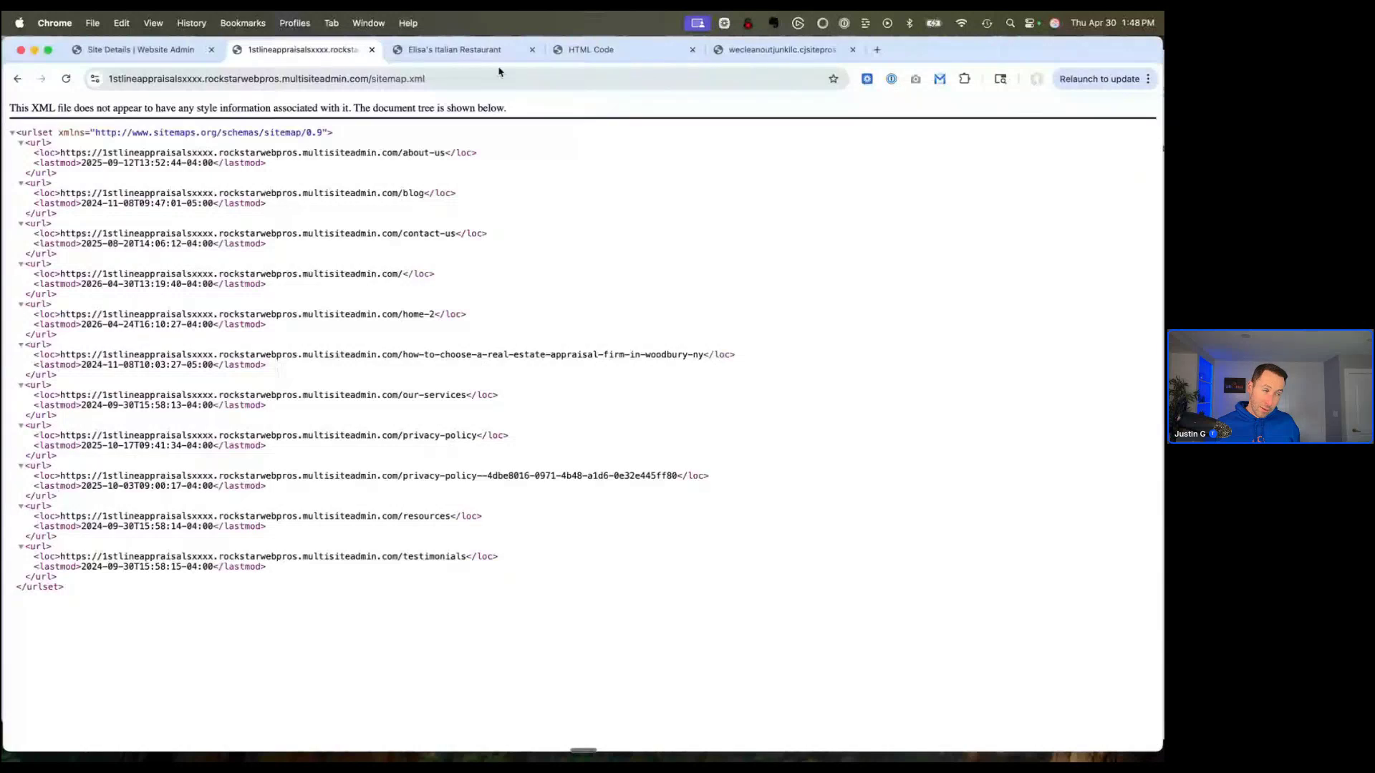
{"action": "left_click", "coordinate": [18, 80]}
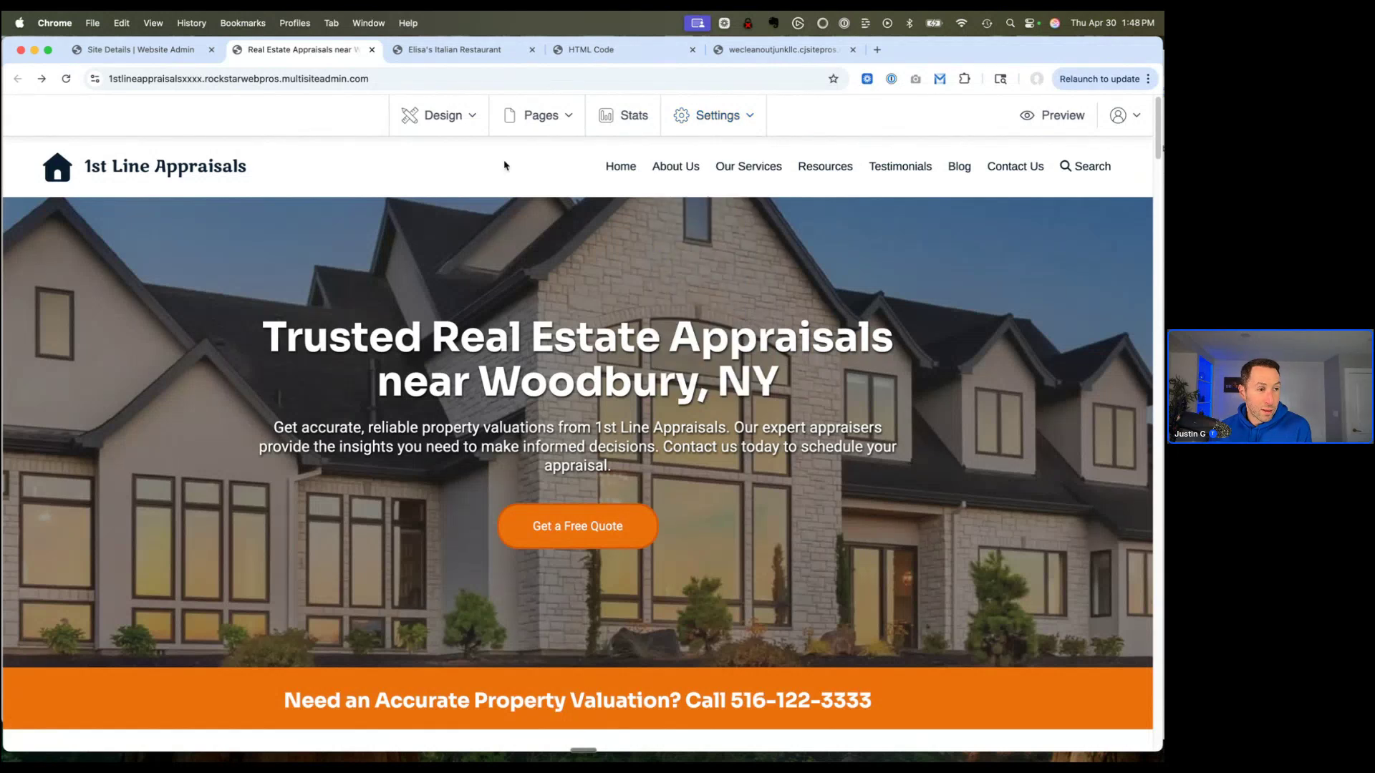
Step: Open the Help Center from the site dashboard's support options and view its Submit a request form
{"action": "left_click", "coordinate": [136, 49]}
{"action": "mouse_move", "coordinate": [492, 138]}
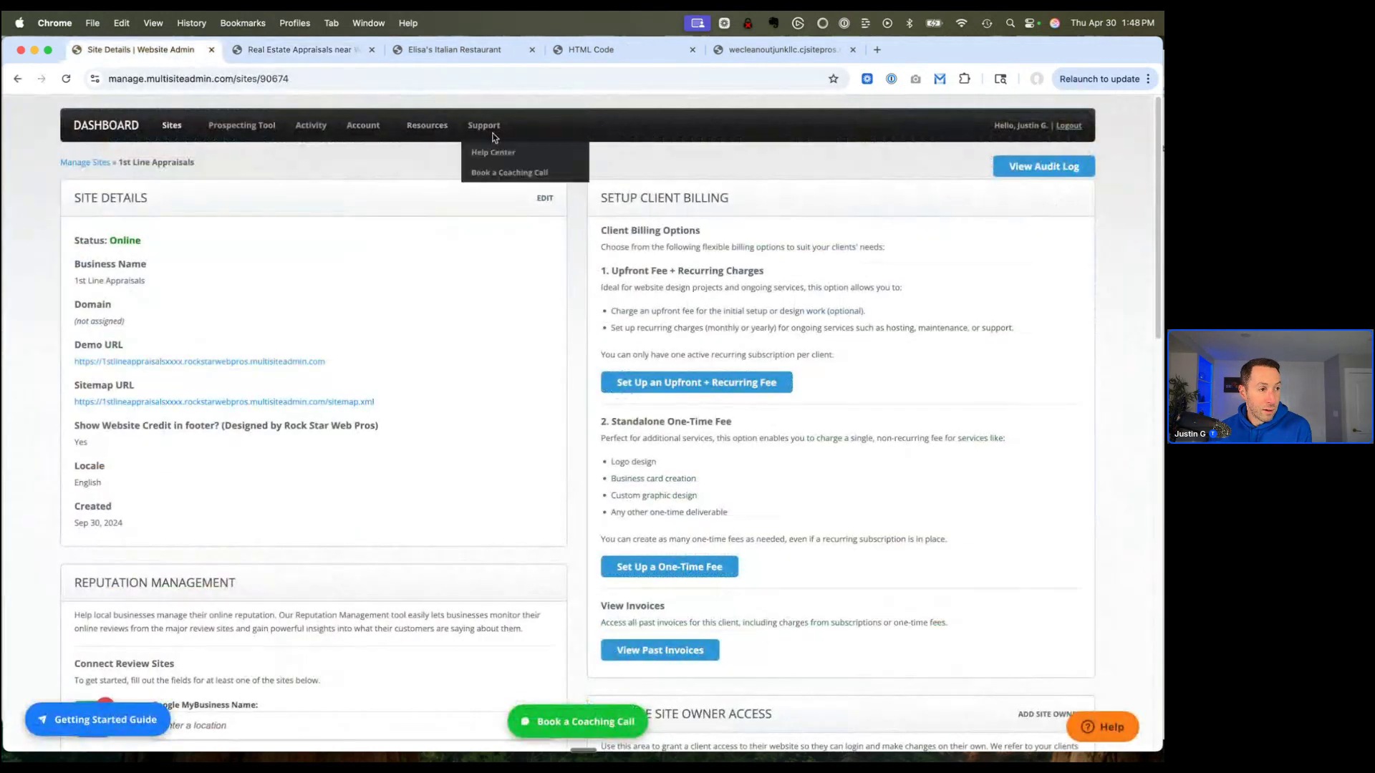
{"action": "left_click", "coordinate": [497, 153]}
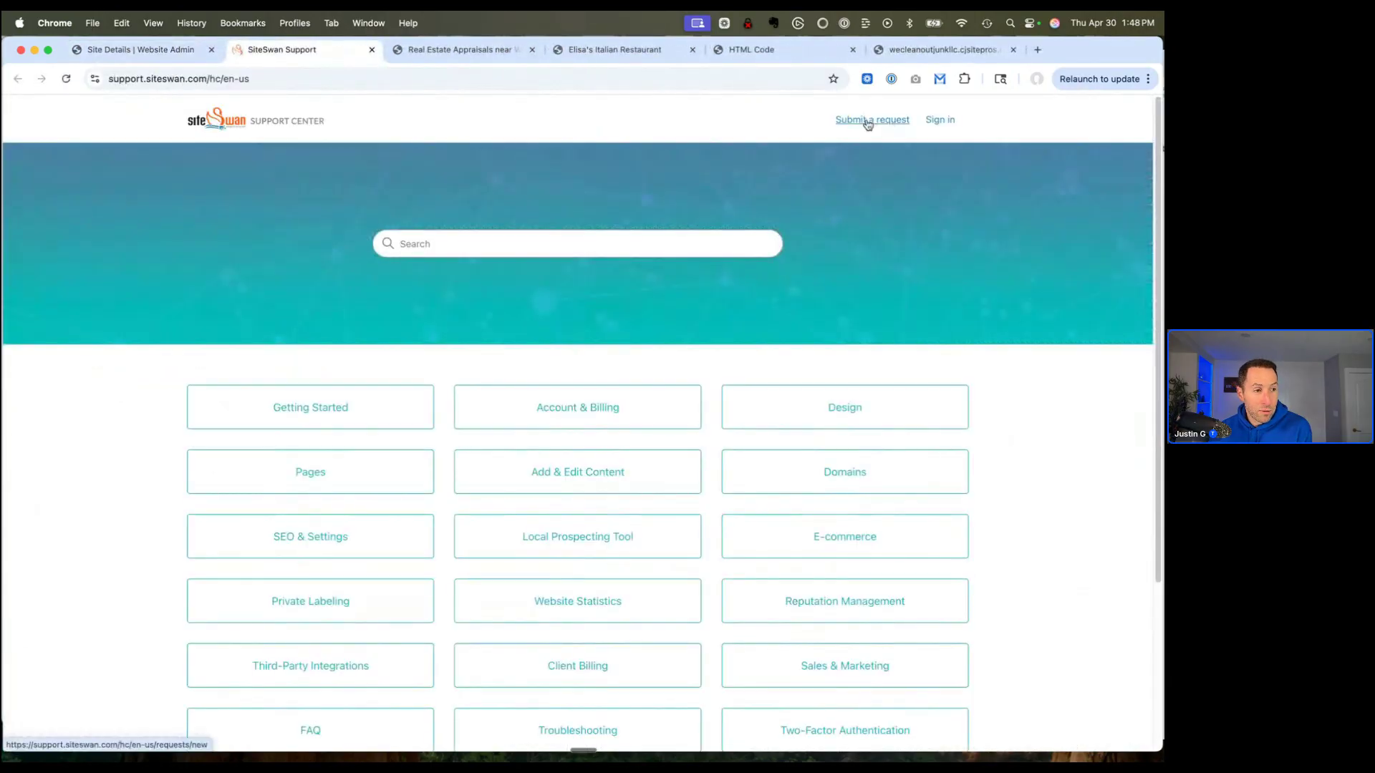
{"action": "left_click", "coordinate": [870, 121]}
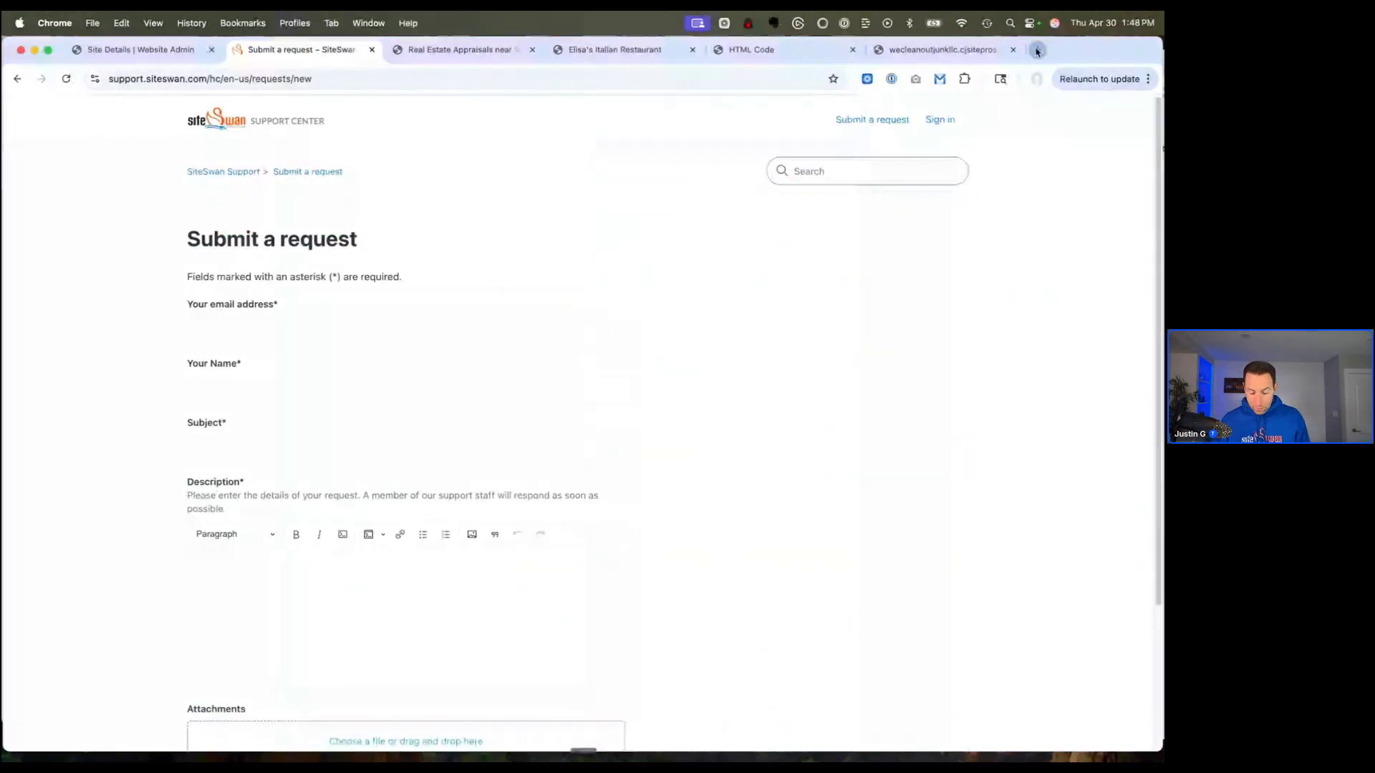
Step: View the Google Fonts catalog at fonts.google.com in a new browser tab and close that tab
{"action": "left_click", "coordinate": [1036, 50]}
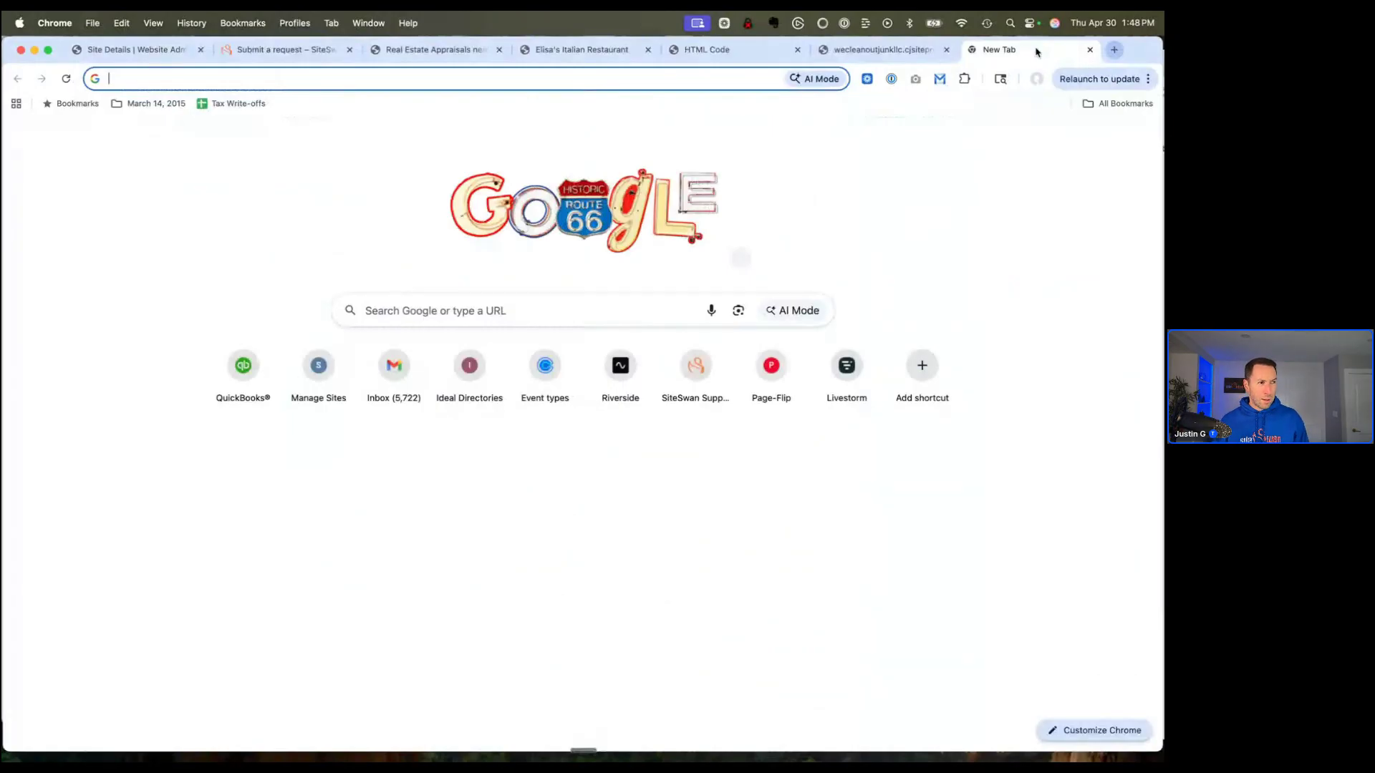
{"action": "type", "text": "fonts.goo"}
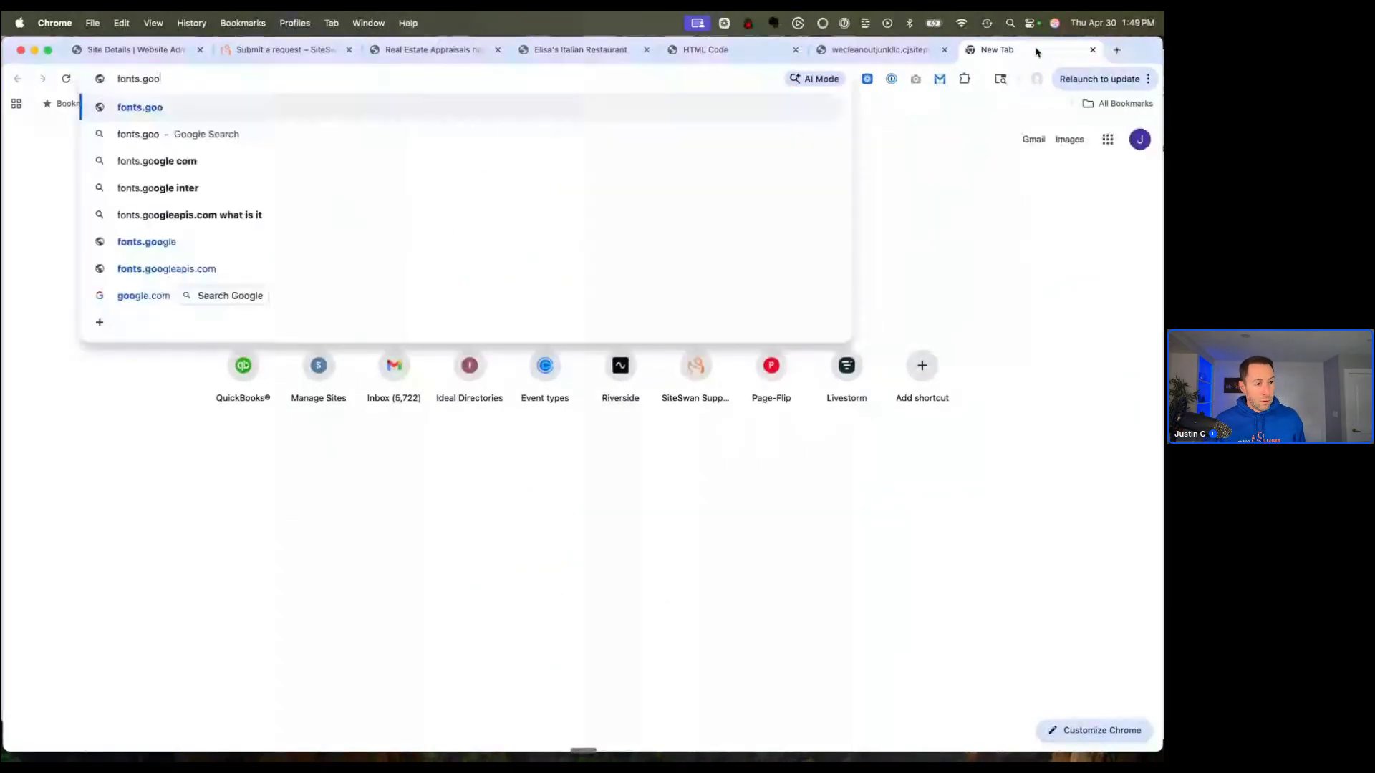
{"action": "type", "text": "gle.com"}
{"action": "key", "text": "Return"}
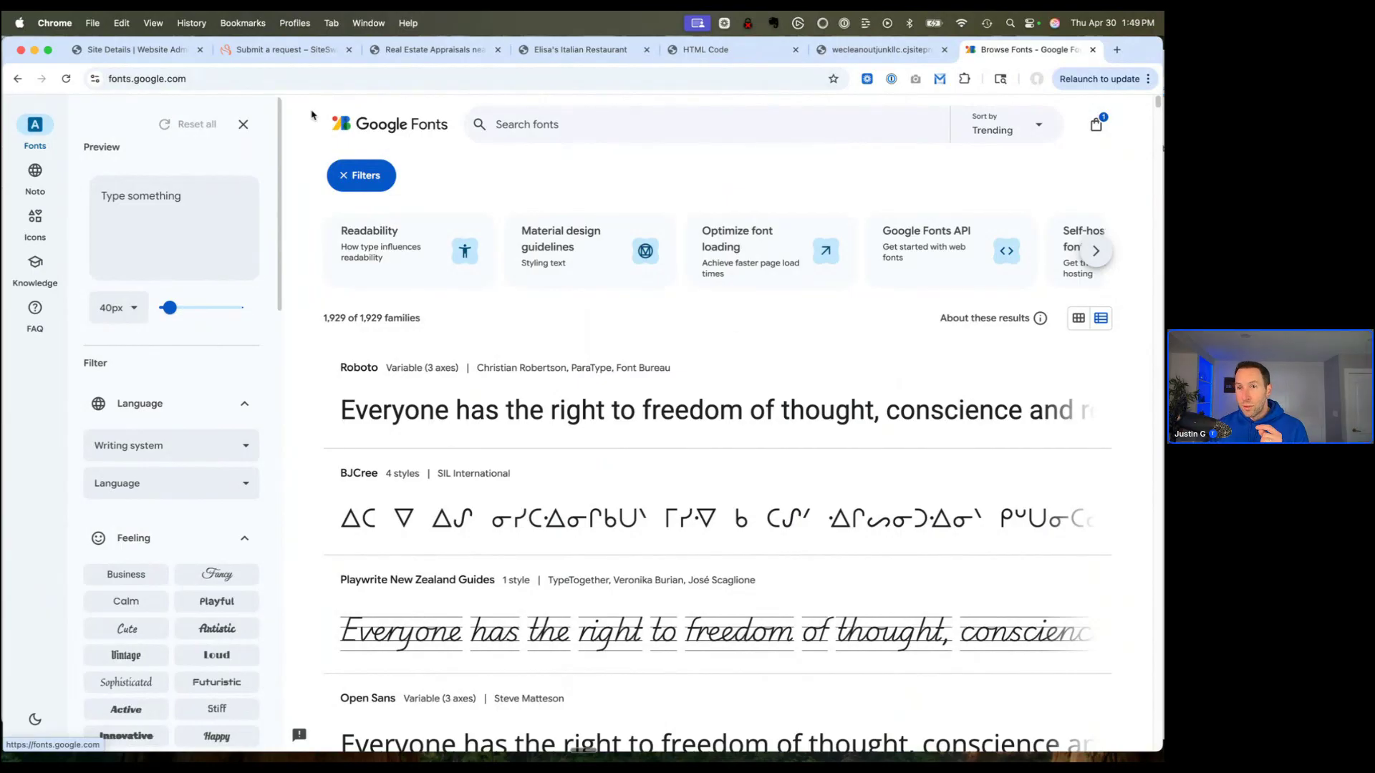
{"action": "key", "text": "super+w"}
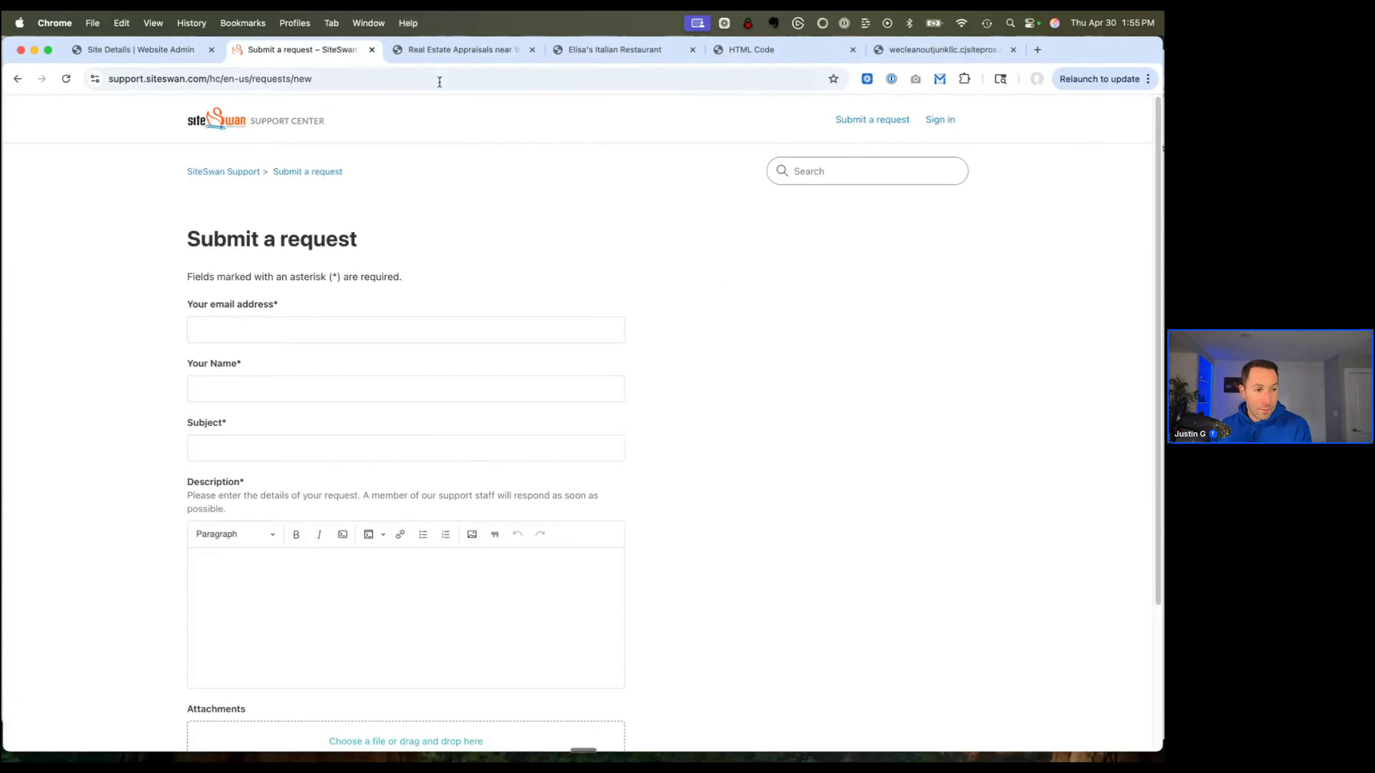
Step: Return to the 1st Line Appraisals editor, view the Hero Image section's content settings and the section types available to add
{"action": "left_click", "coordinate": [444, 49]}
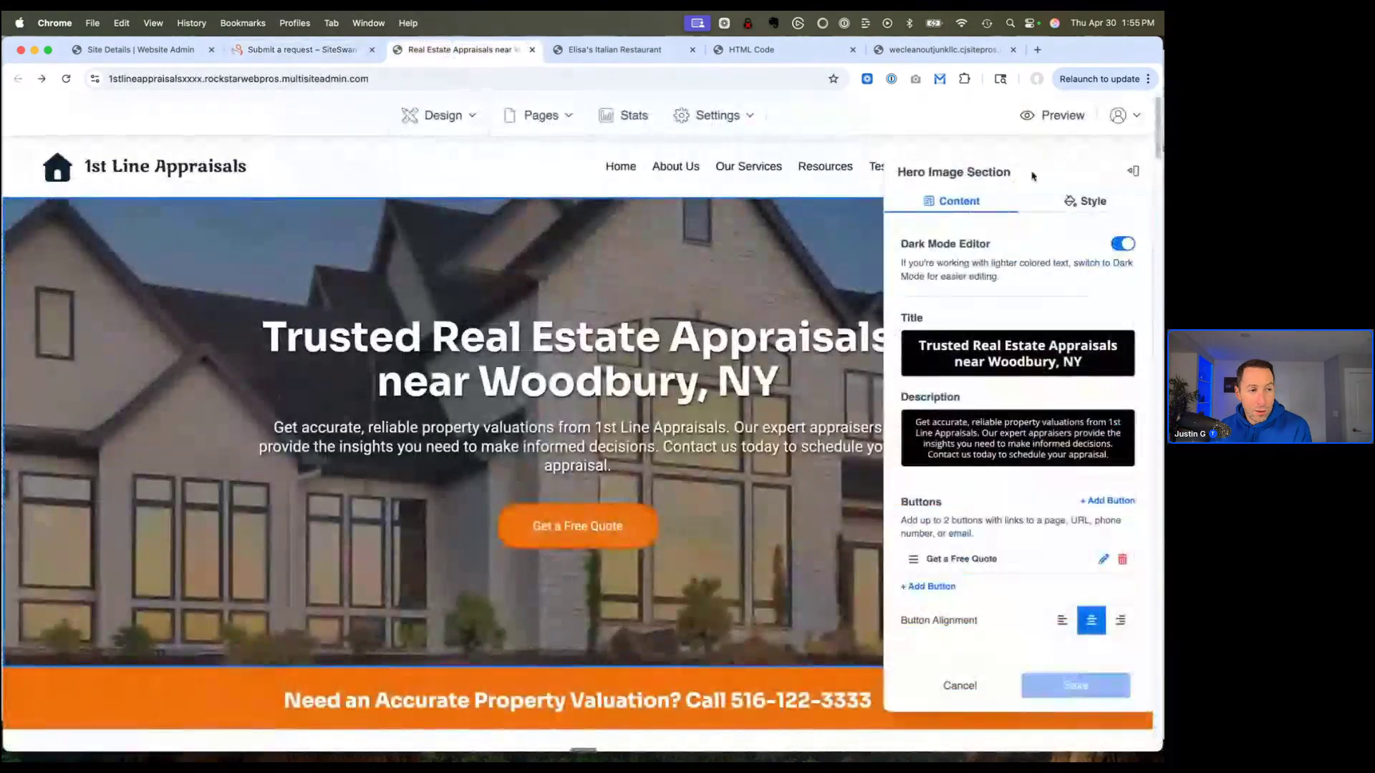
{"action": "left_click_drag", "start_coordinate": [1011, 171], "coordinate": [899, 172]}
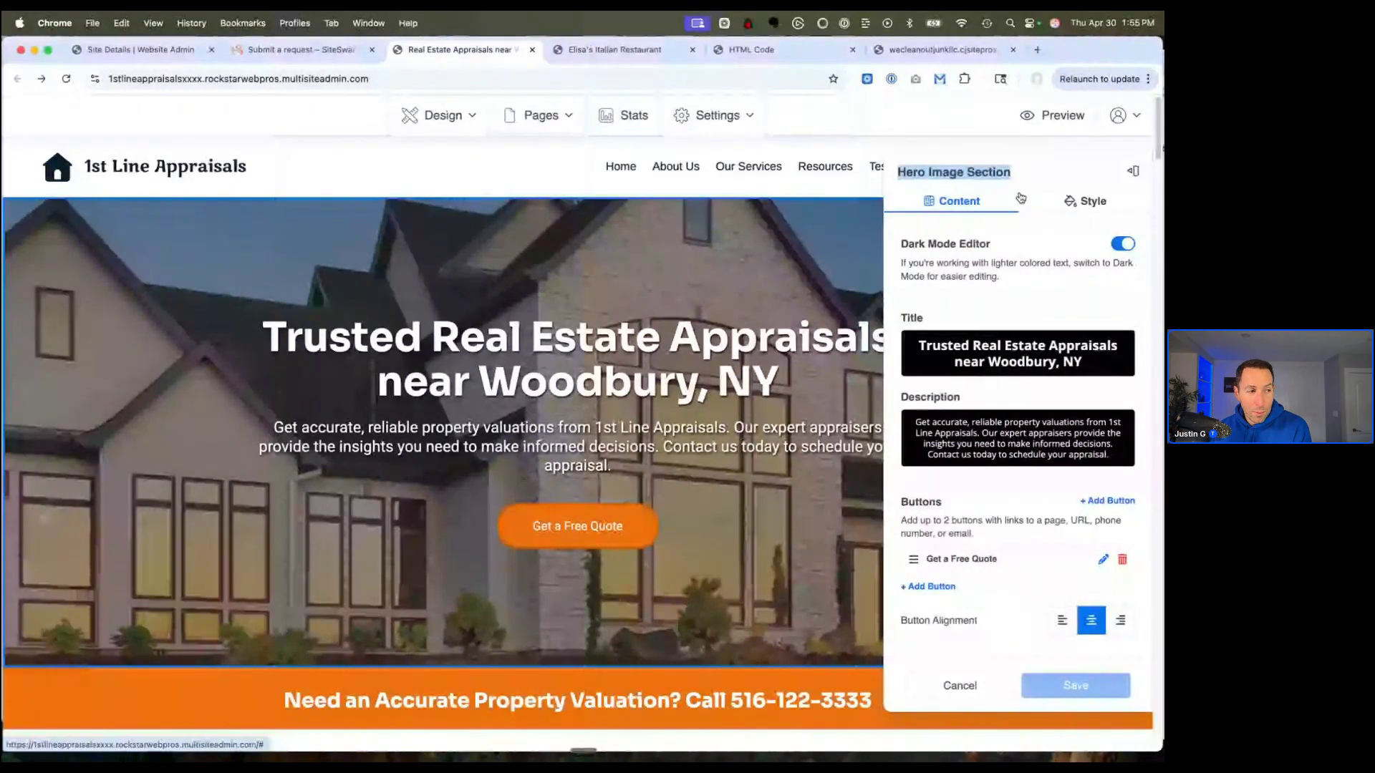
{"action": "key", "text": "Escape"}
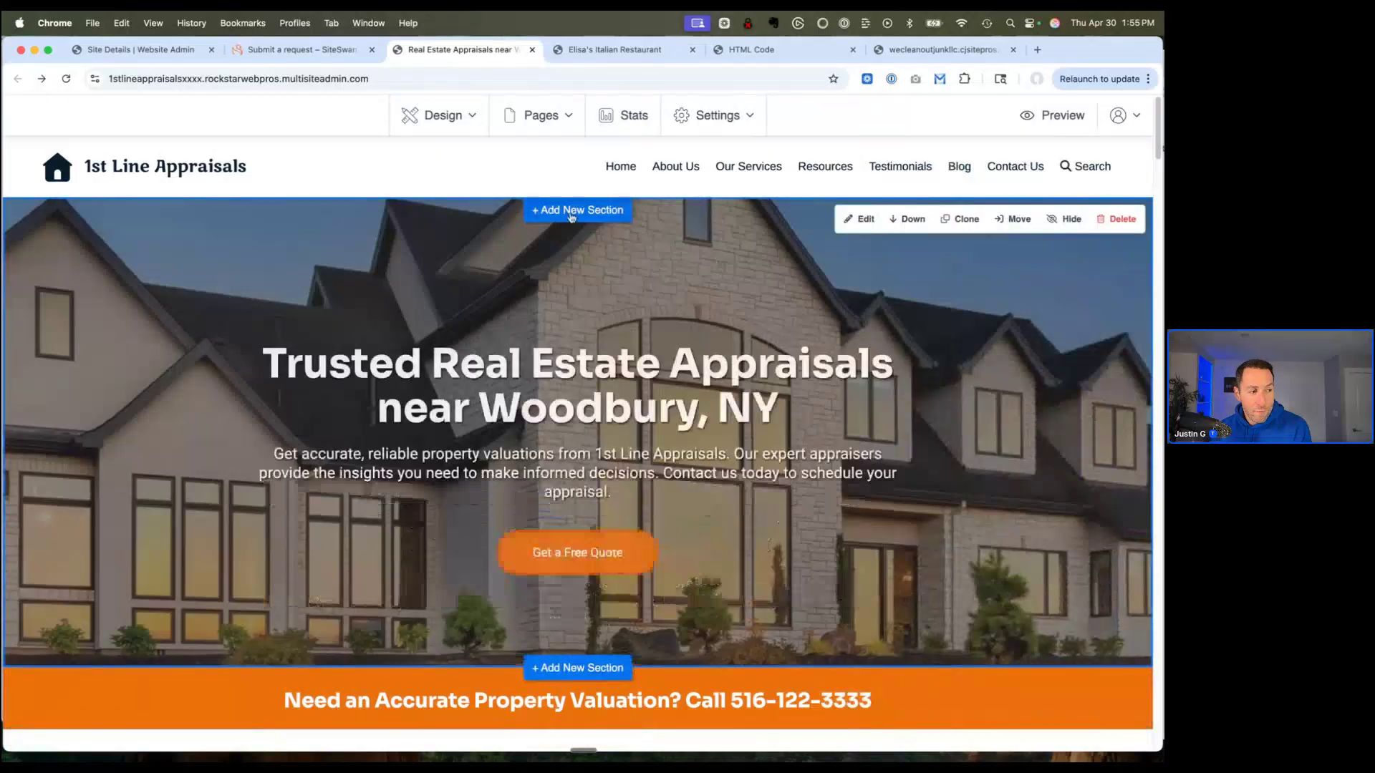
{"action": "left_click", "coordinate": [573, 214]}
{"action": "left_click", "coordinate": [339, 280]}
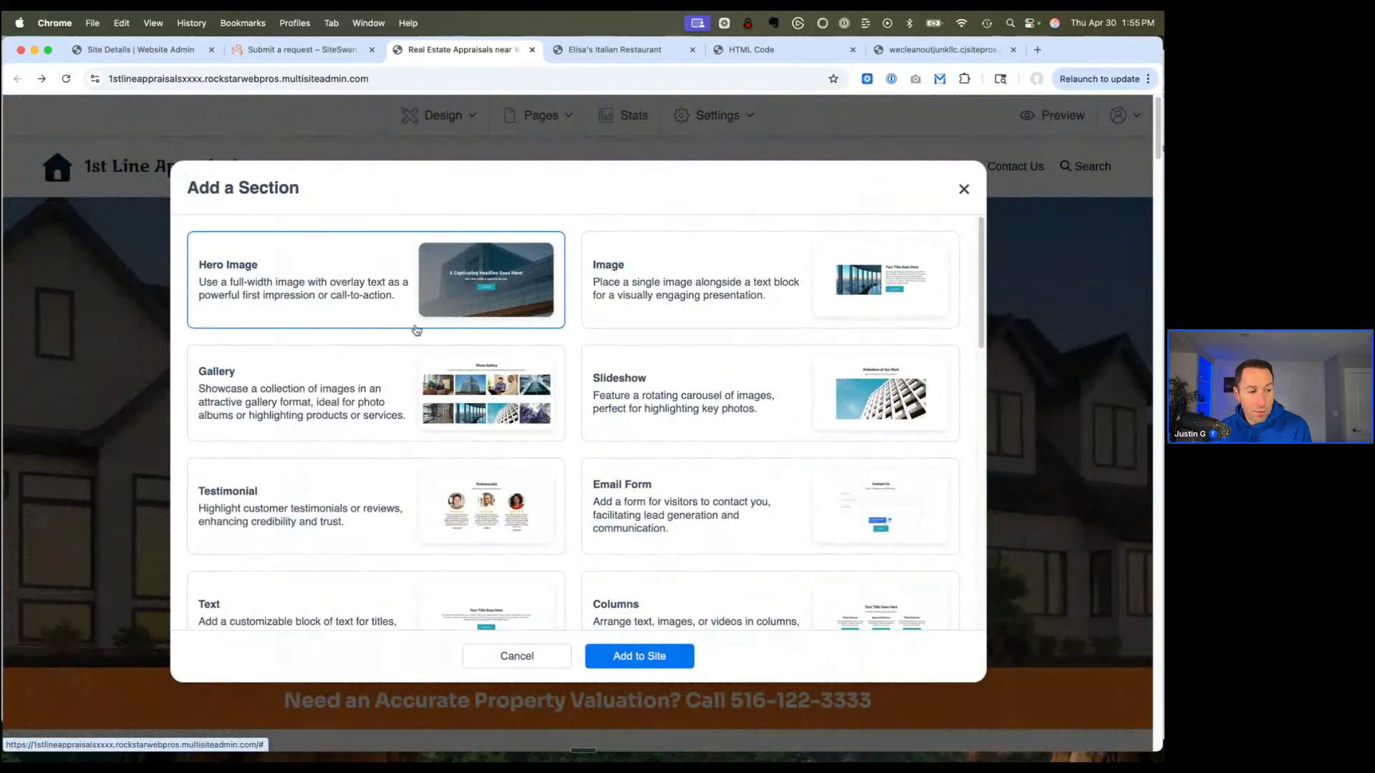
{"action": "left_click", "coordinate": [964, 189]}
Step: Open the hero section's style settings and browse the image library for its background down to the selected house photo
{"action": "left_click", "coordinate": [861, 223]}
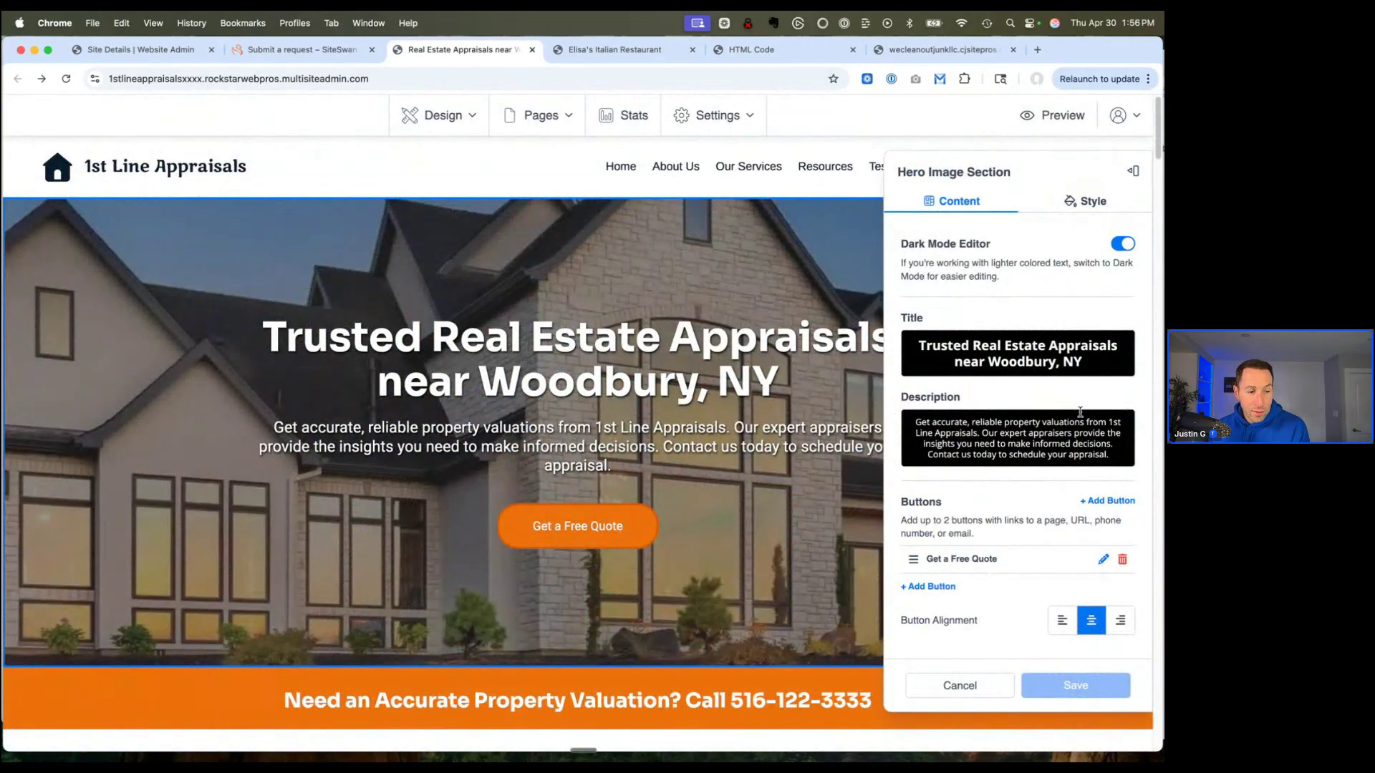
{"action": "left_click", "coordinate": [1086, 202]}
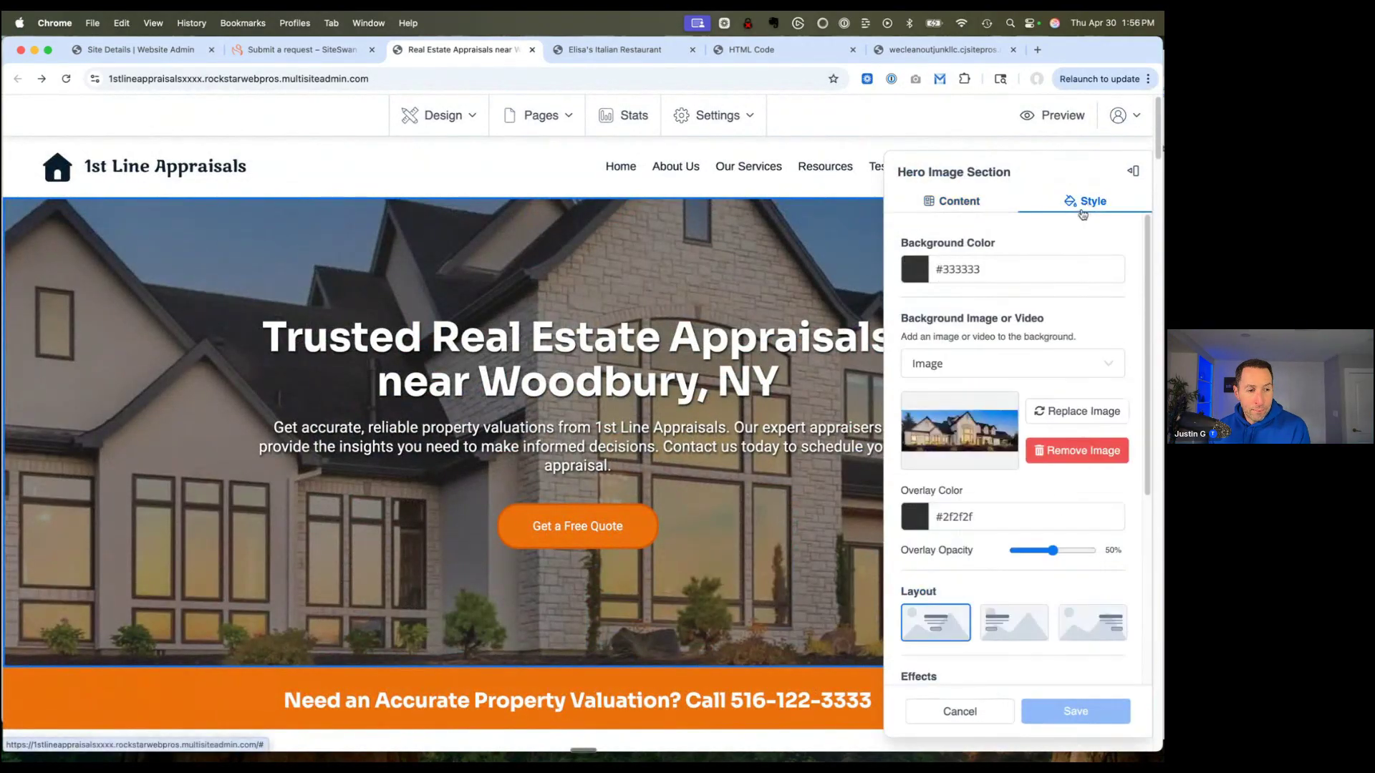
{"action": "left_click", "coordinate": [1062, 419]}
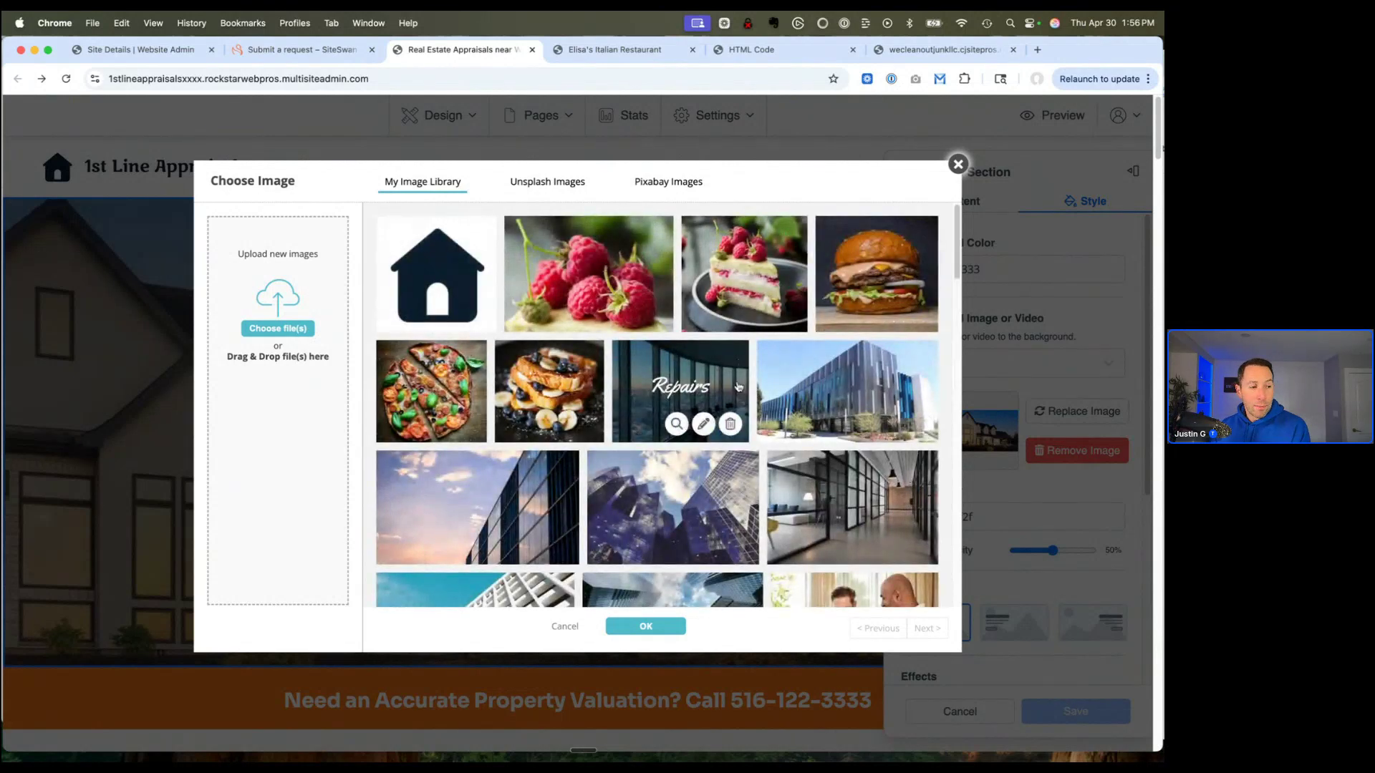
{"action": "scroll", "coordinate": [739, 387], "scroll_direction": "down", "scroll_amount": 5}
{"action": "scroll", "coordinate": [739, 387], "scroll_direction": "down", "scroll_amount": 4}
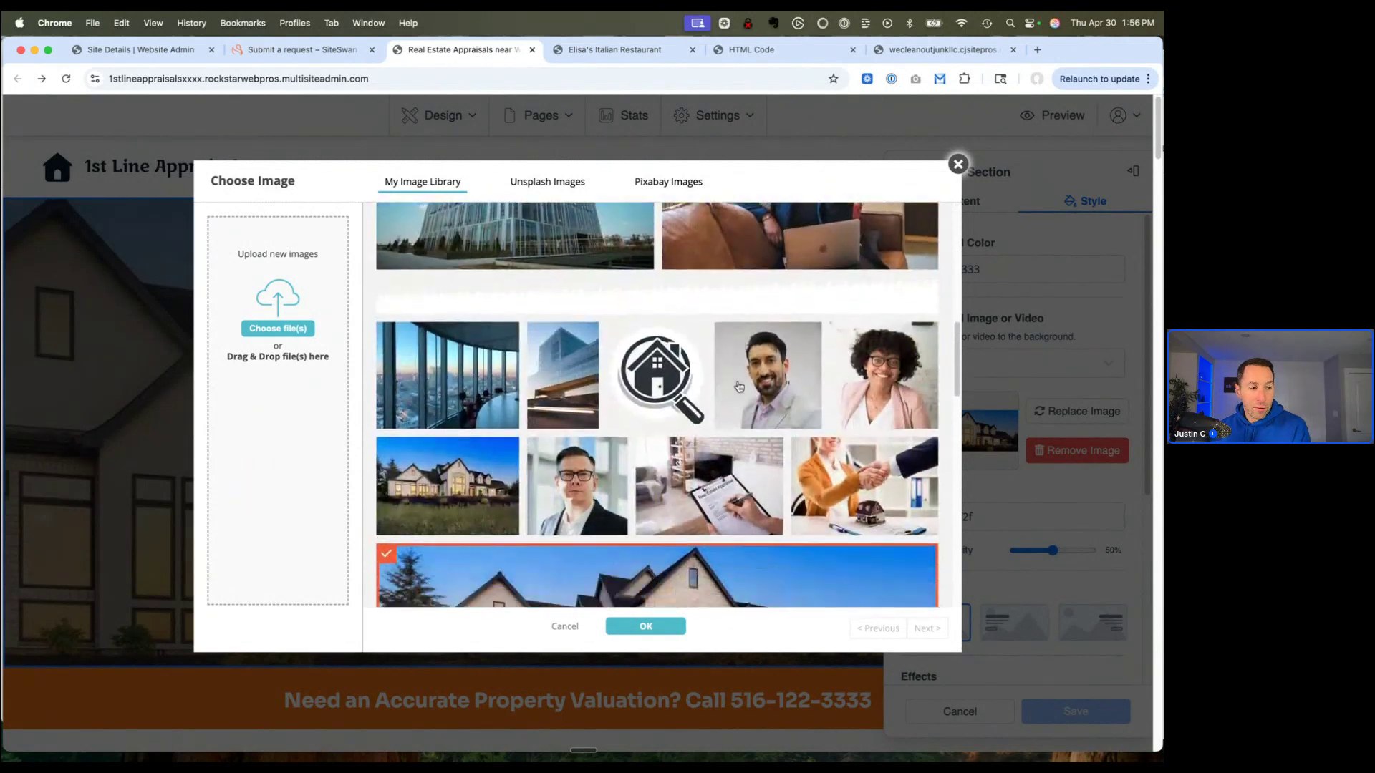
{"action": "mouse_move", "coordinate": [809, 441]}
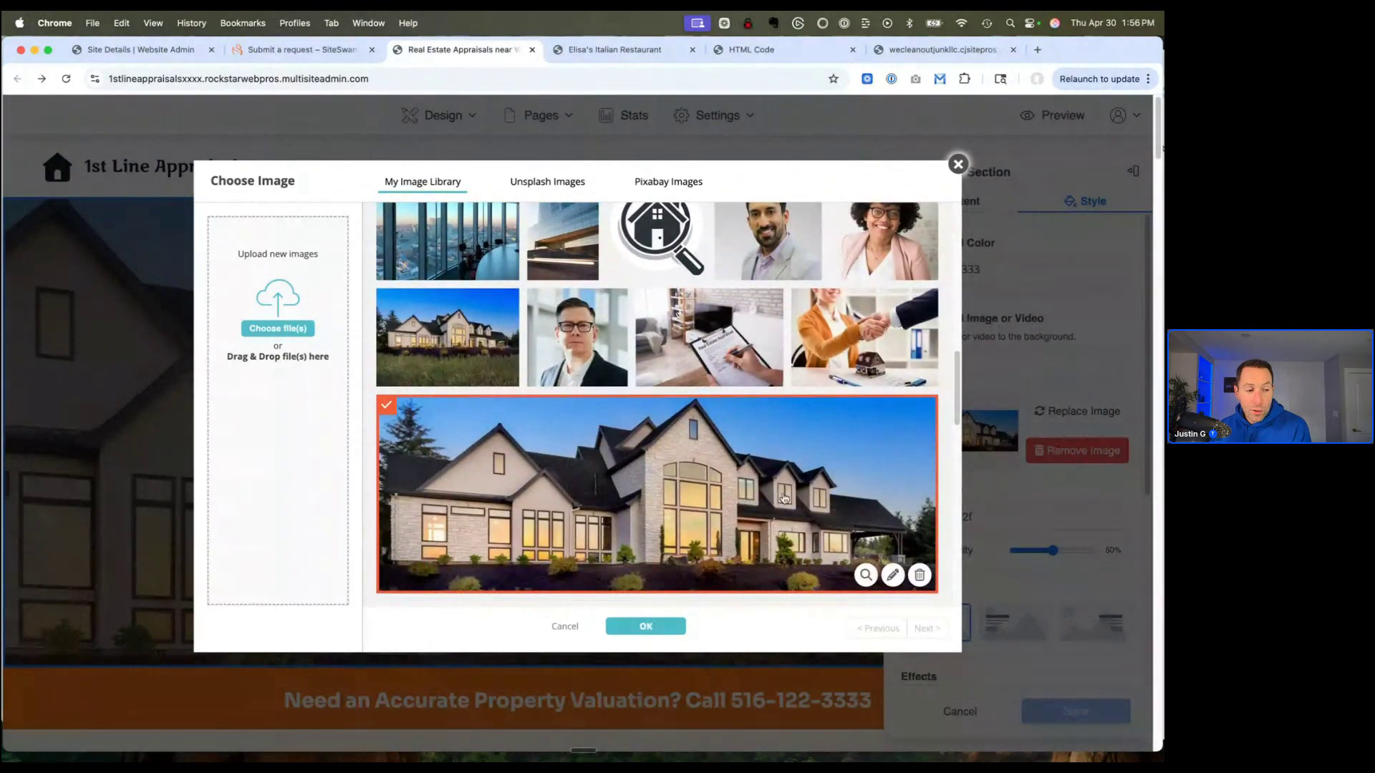
Step: View the selected house photo's image properties and download option, and close the image library without replacing the background
{"action": "left_click", "coordinate": [867, 576]}
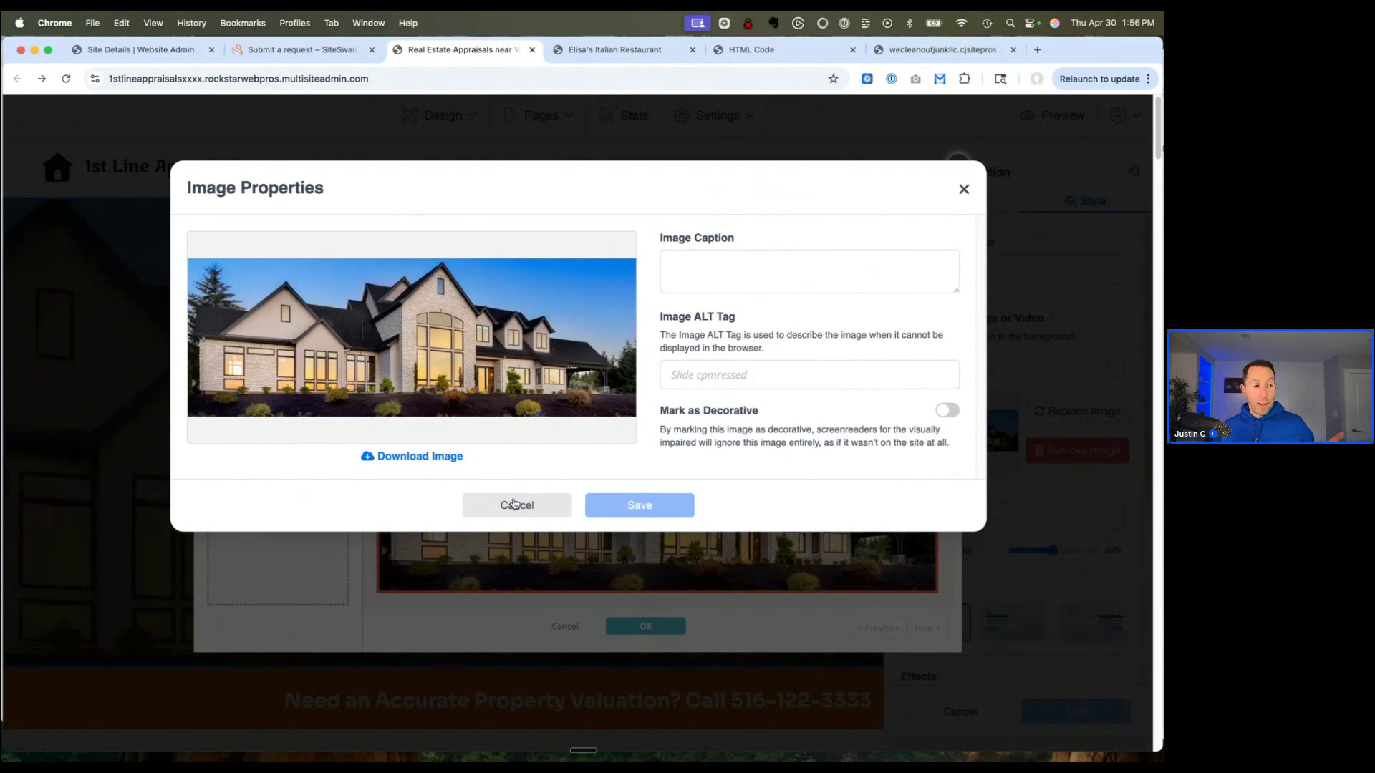
{"action": "left_click", "coordinate": [513, 503]}
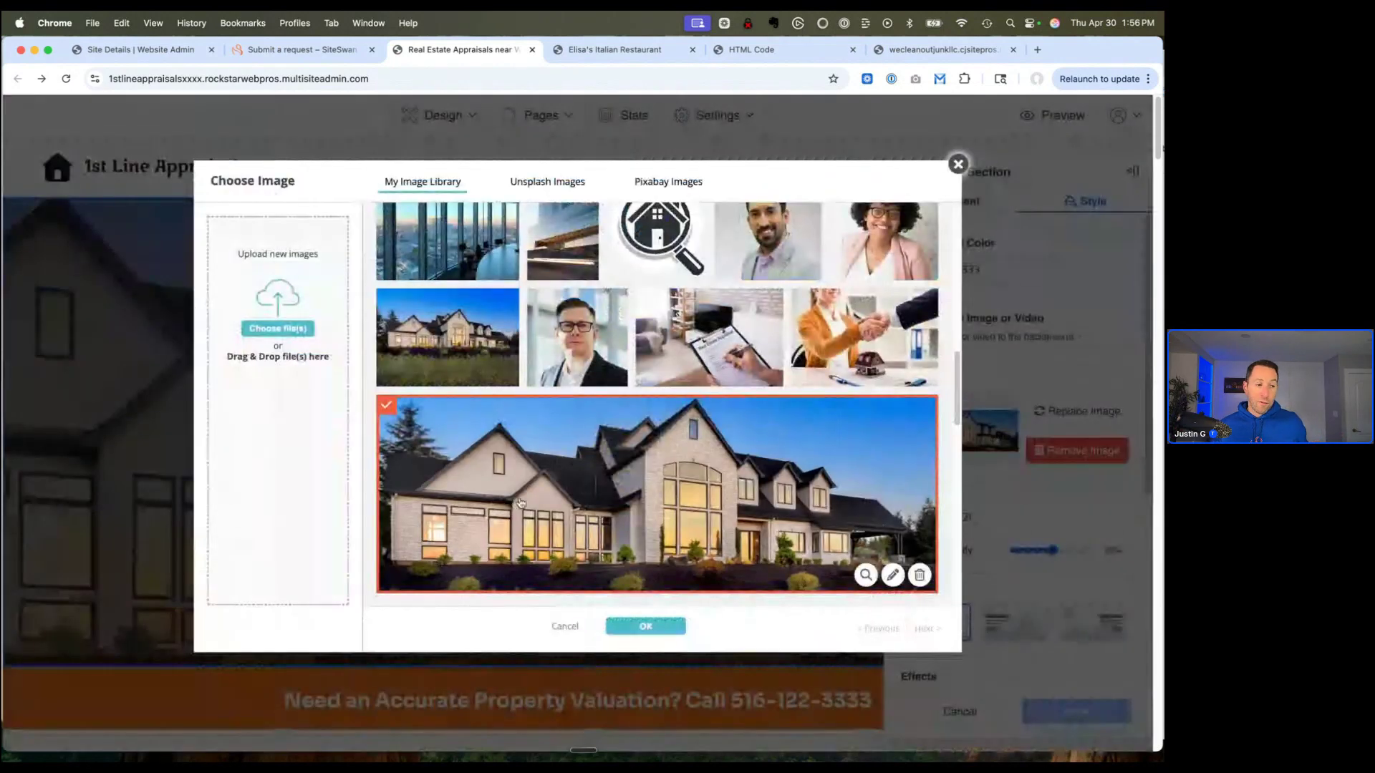
{"action": "left_click", "coordinate": [866, 575]}
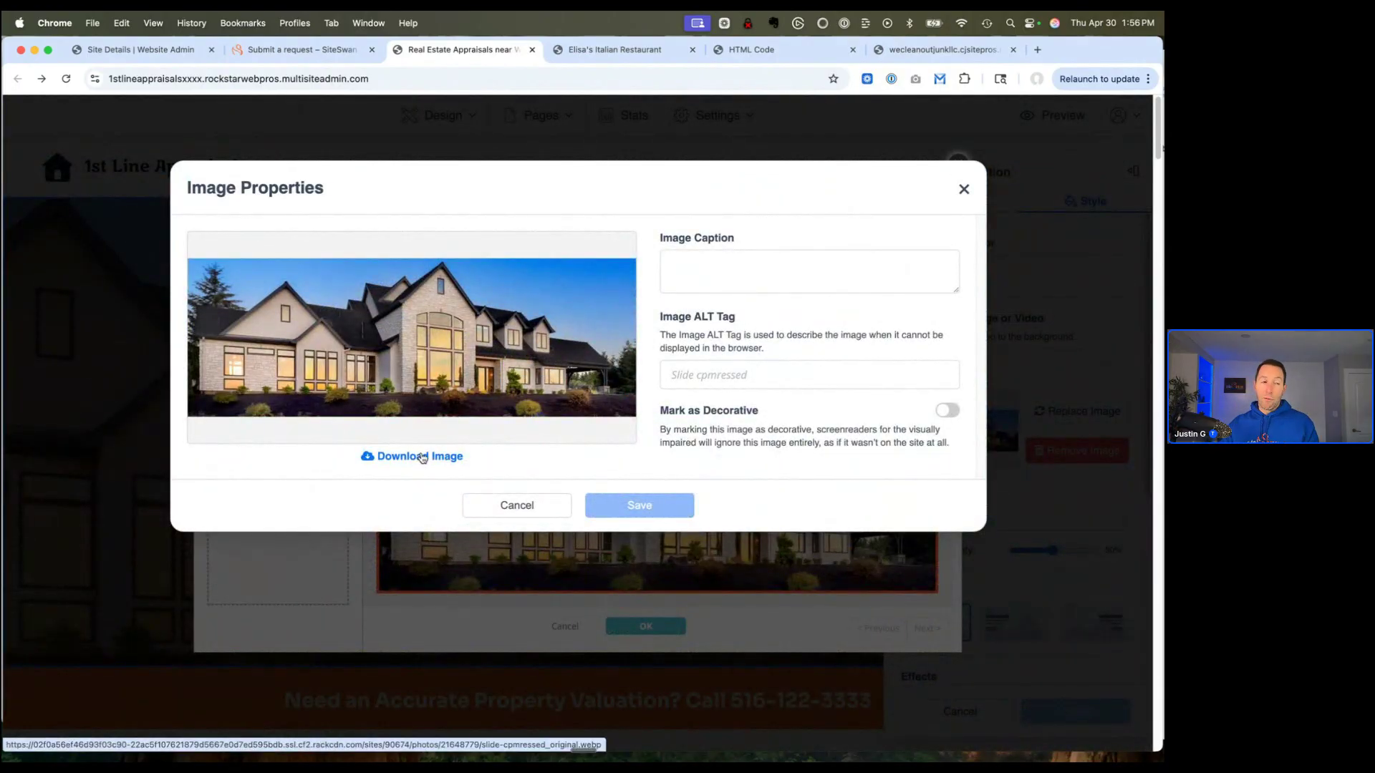
{"action": "left_click", "coordinate": [535, 507]}
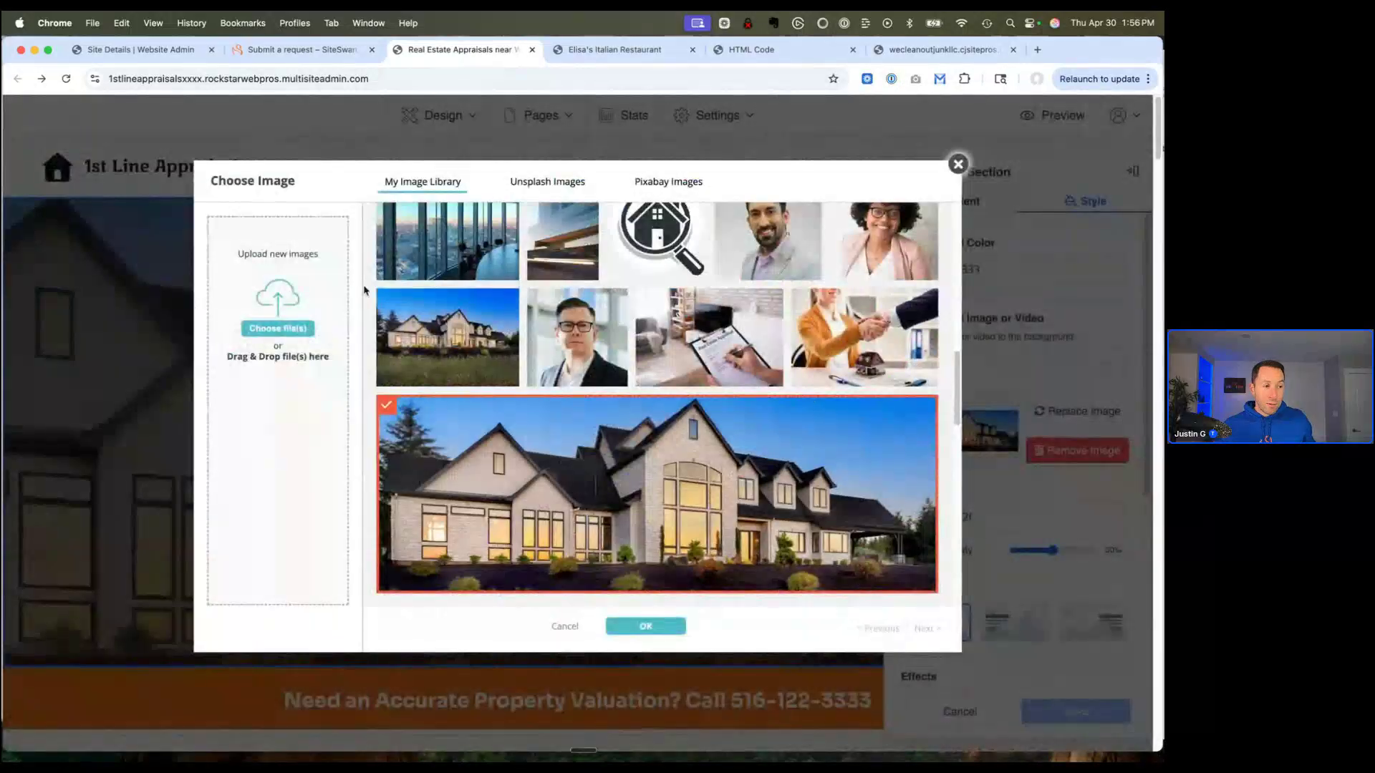
{"action": "left_click", "coordinate": [958, 165]}
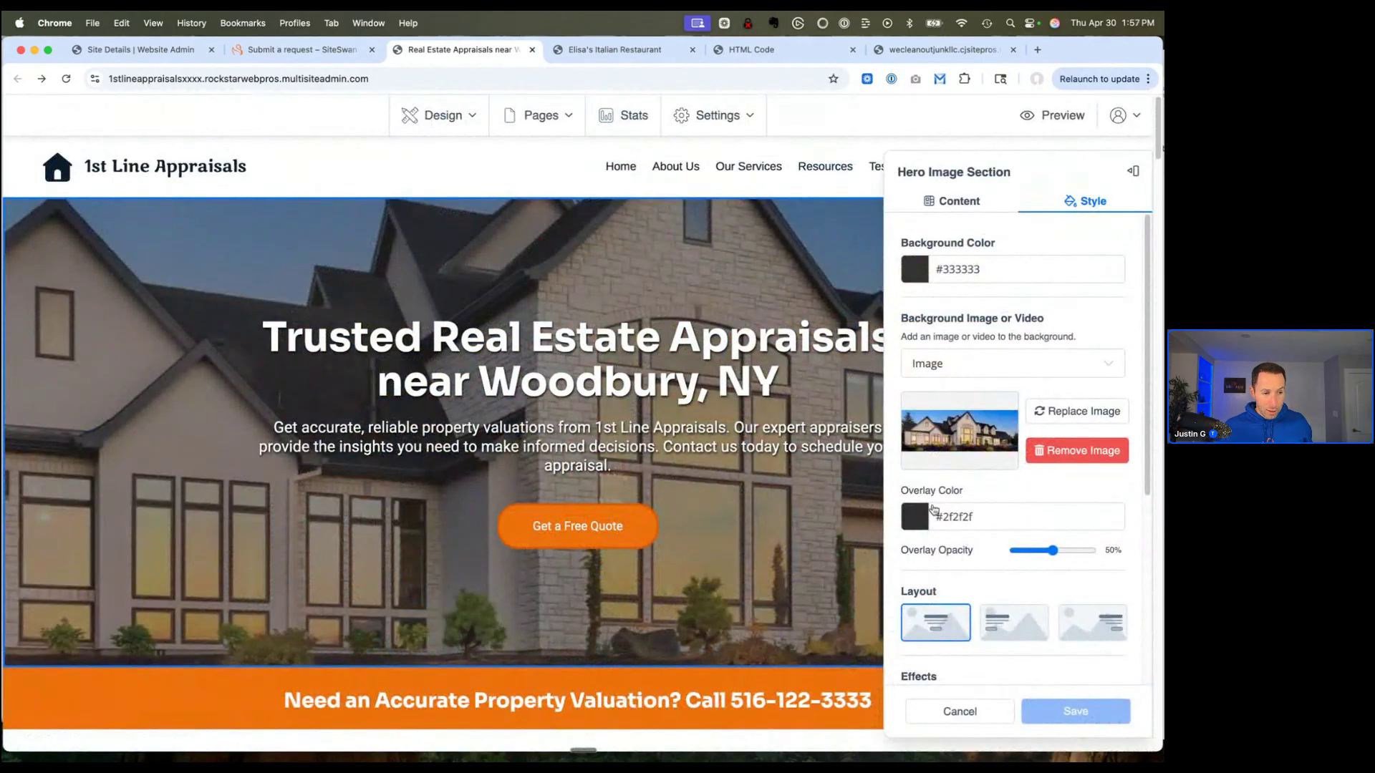
Step: Set the hero overlay opacity to 72% and try the orange brand color #EB7007 as the overlay color, cancelling the color choice
{"action": "mouse_move", "coordinate": [1053, 550]}
{"action": "left_mouse_down"}
{"action": "mouse_move", "coordinate": [1079, 552]}
{"action": "mouse_move", "coordinate": [1015, 551]}
{"action": "mouse_move", "coordinate": [1070, 550]}
{"action": "left_mouse_up"}
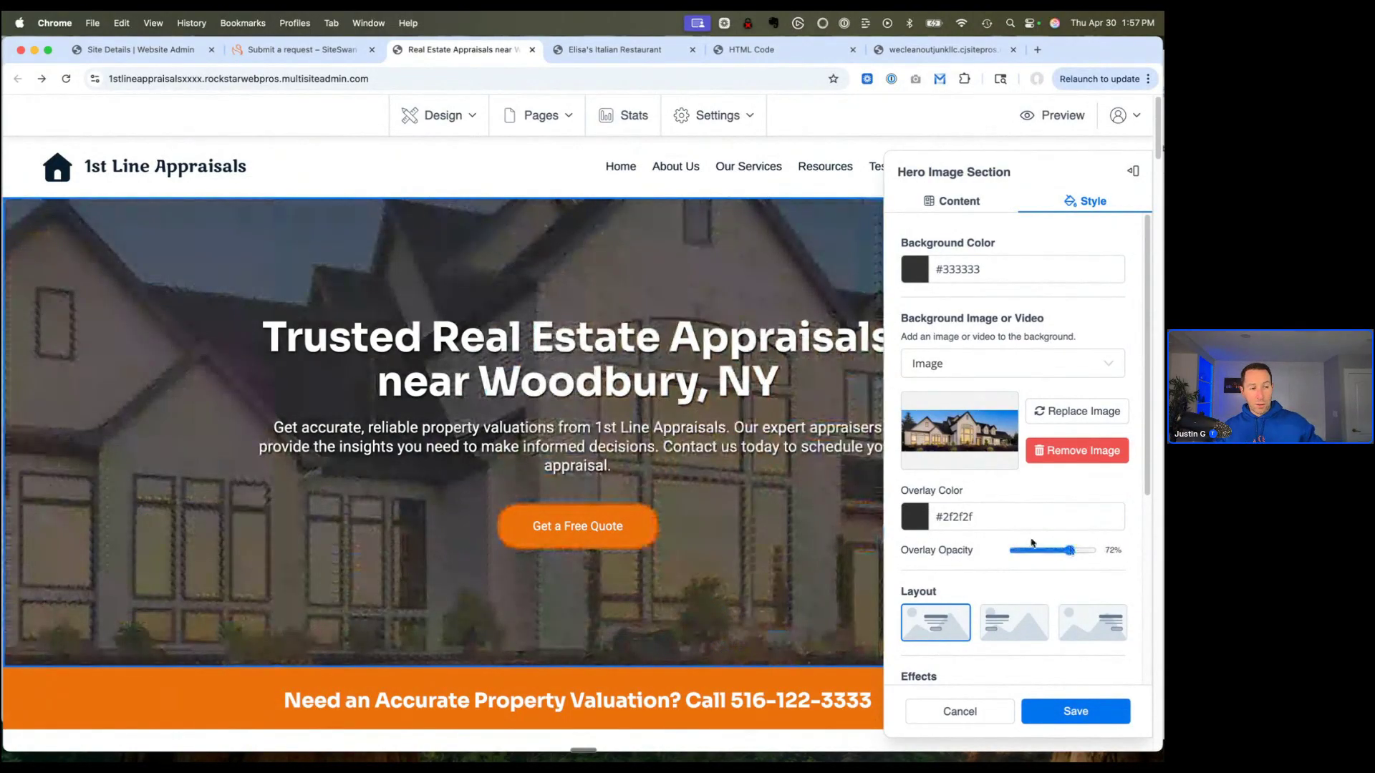
{"action": "left_click", "coordinate": [922, 519]}
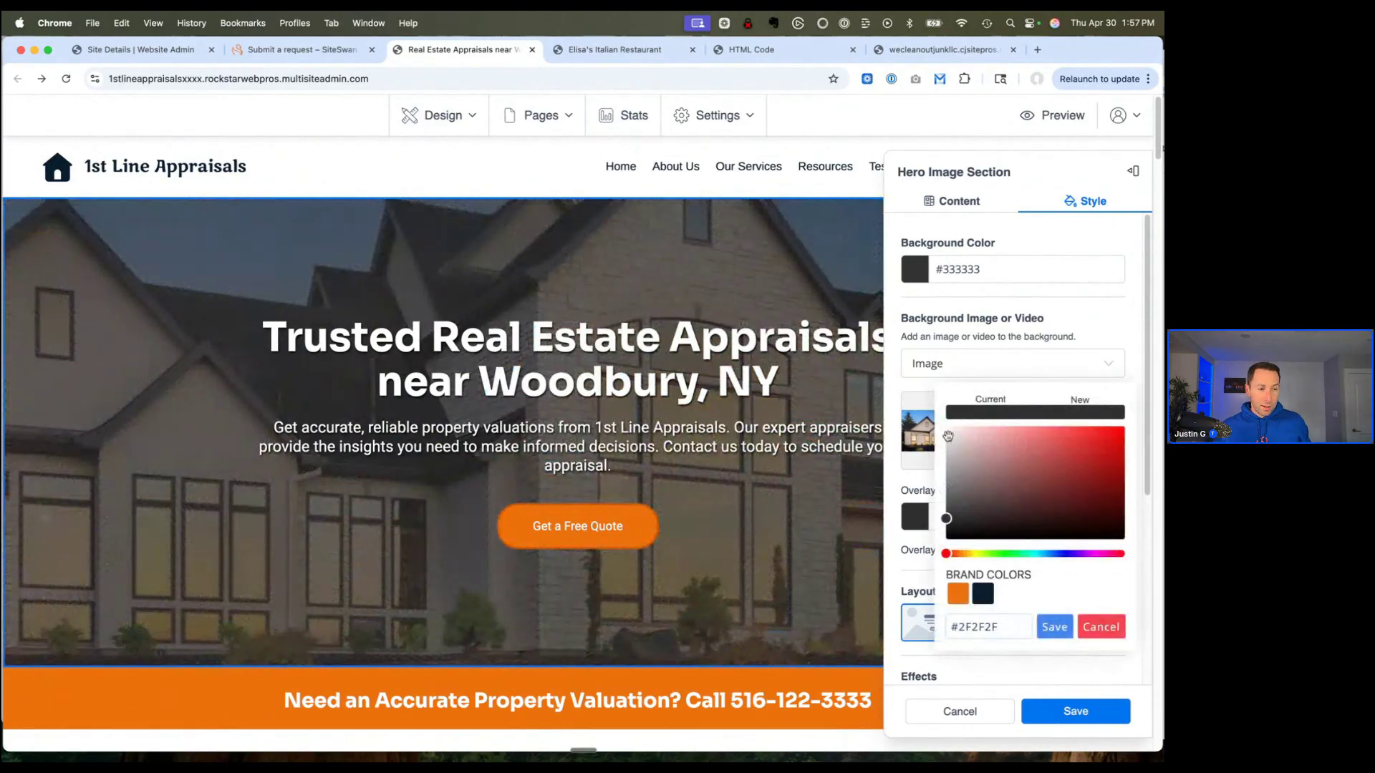
{"action": "left_click", "coordinate": [958, 594]}
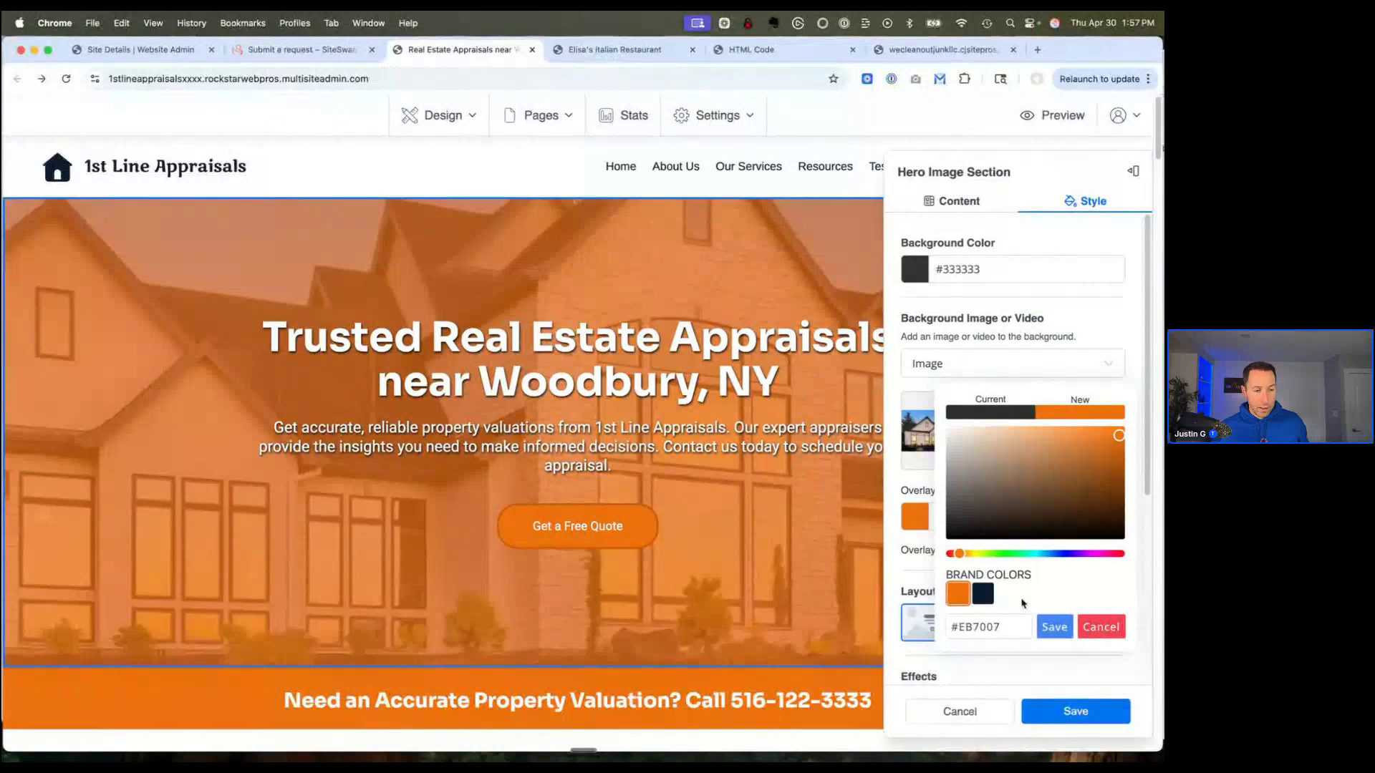
{"action": "left_click", "coordinate": [1102, 630]}
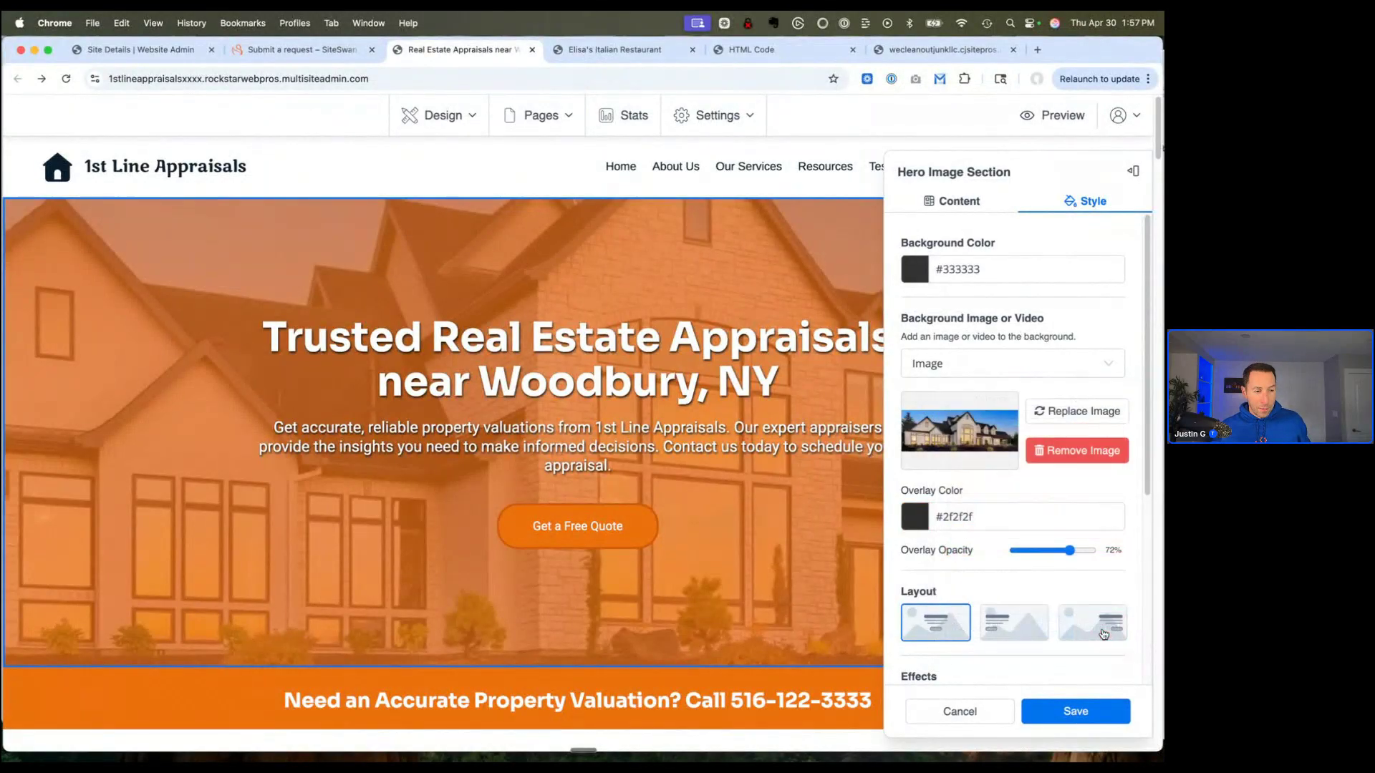
Step: Review the hero section's layout, effects, spacing and animation options, return to its content settings, and switch to Calendar
{"action": "scroll", "coordinate": [1035, 568], "scroll_direction": "down", "scroll_amount": 1}
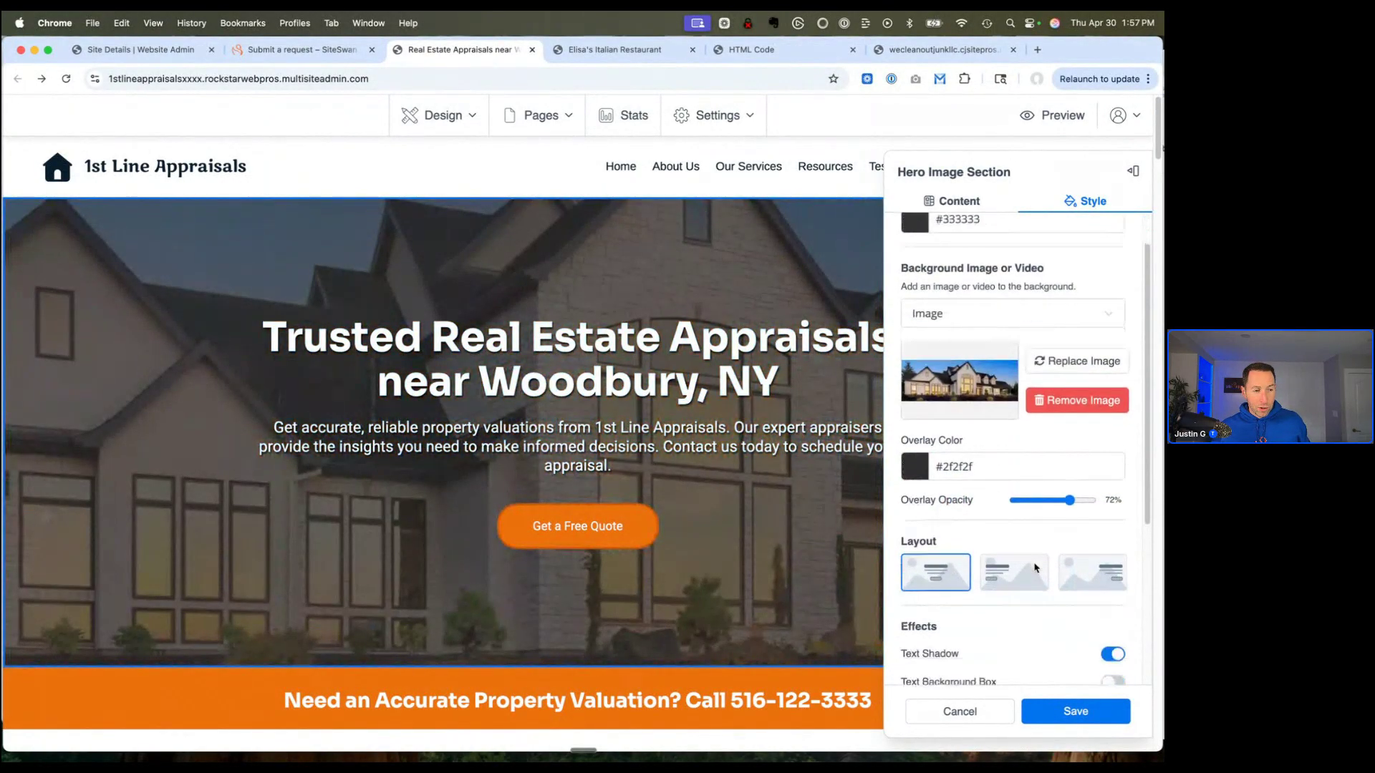
{"action": "scroll", "coordinate": [1035, 568], "scroll_direction": "down", "scroll_amount": 4}
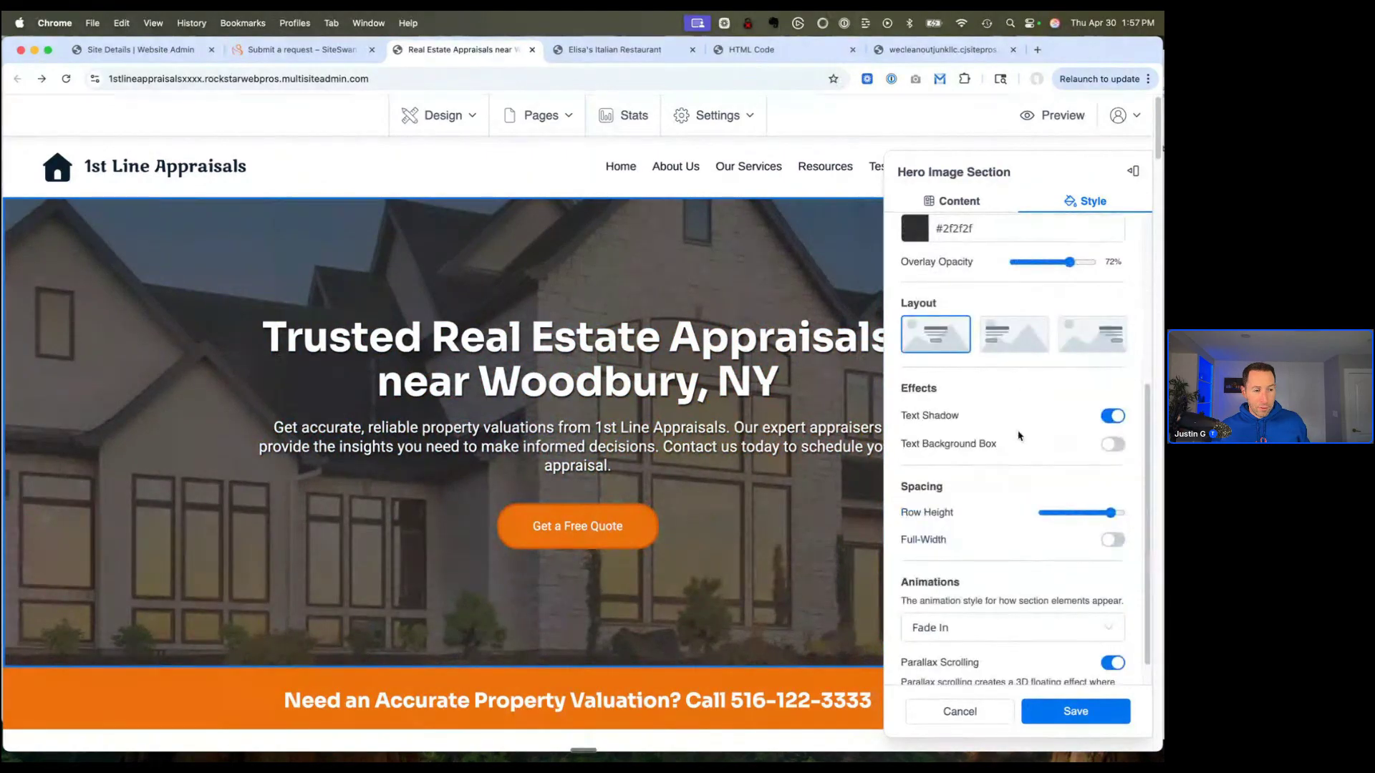
{"action": "scroll", "coordinate": [1013, 558], "scroll_direction": "down", "scroll_amount": 1}
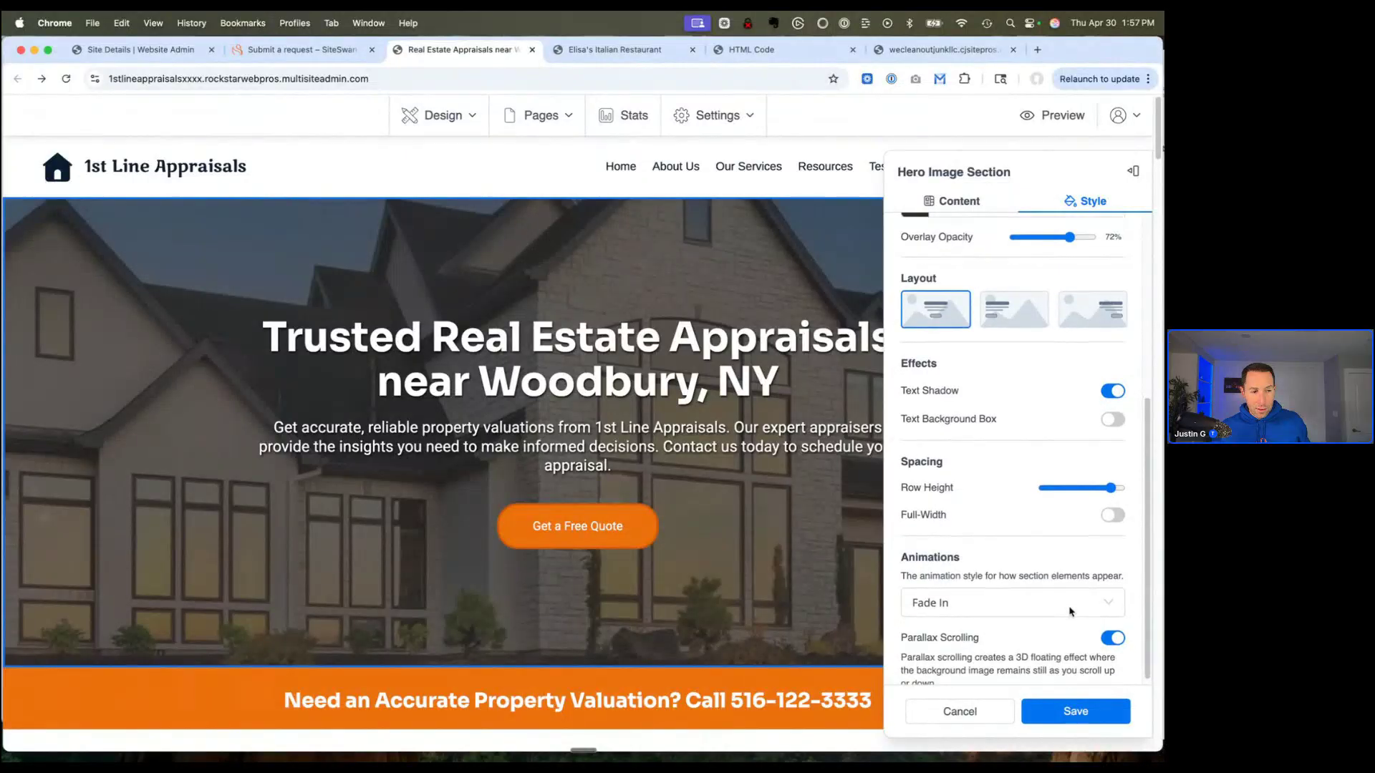
{"action": "scroll", "coordinate": [1072, 607], "scroll_direction": "down", "scroll_amount": 2}
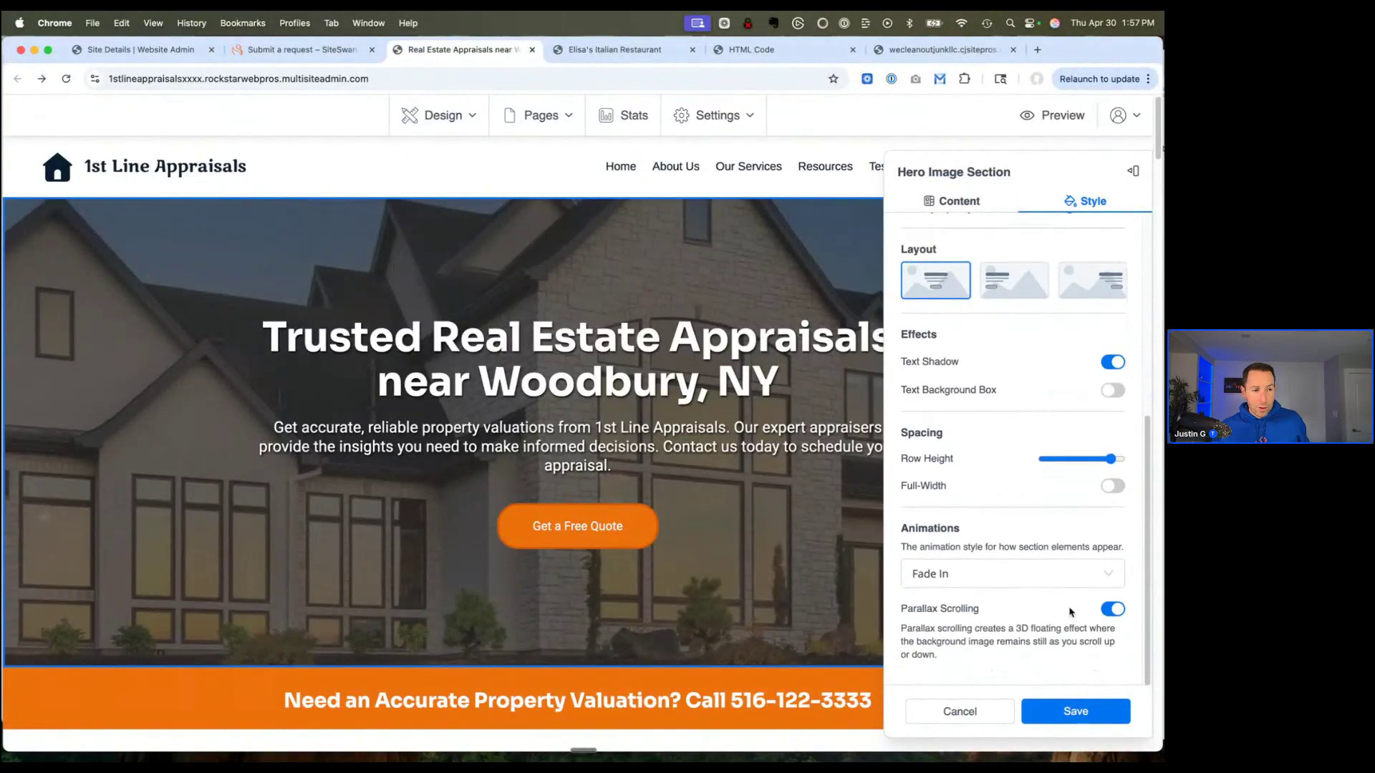
{"action": "scroll", "coordinate": [1071, 612], "scroll_direction": "up", "scroll_amount": 10}
{"action": "left_click", "coordinate": [955, 201]}
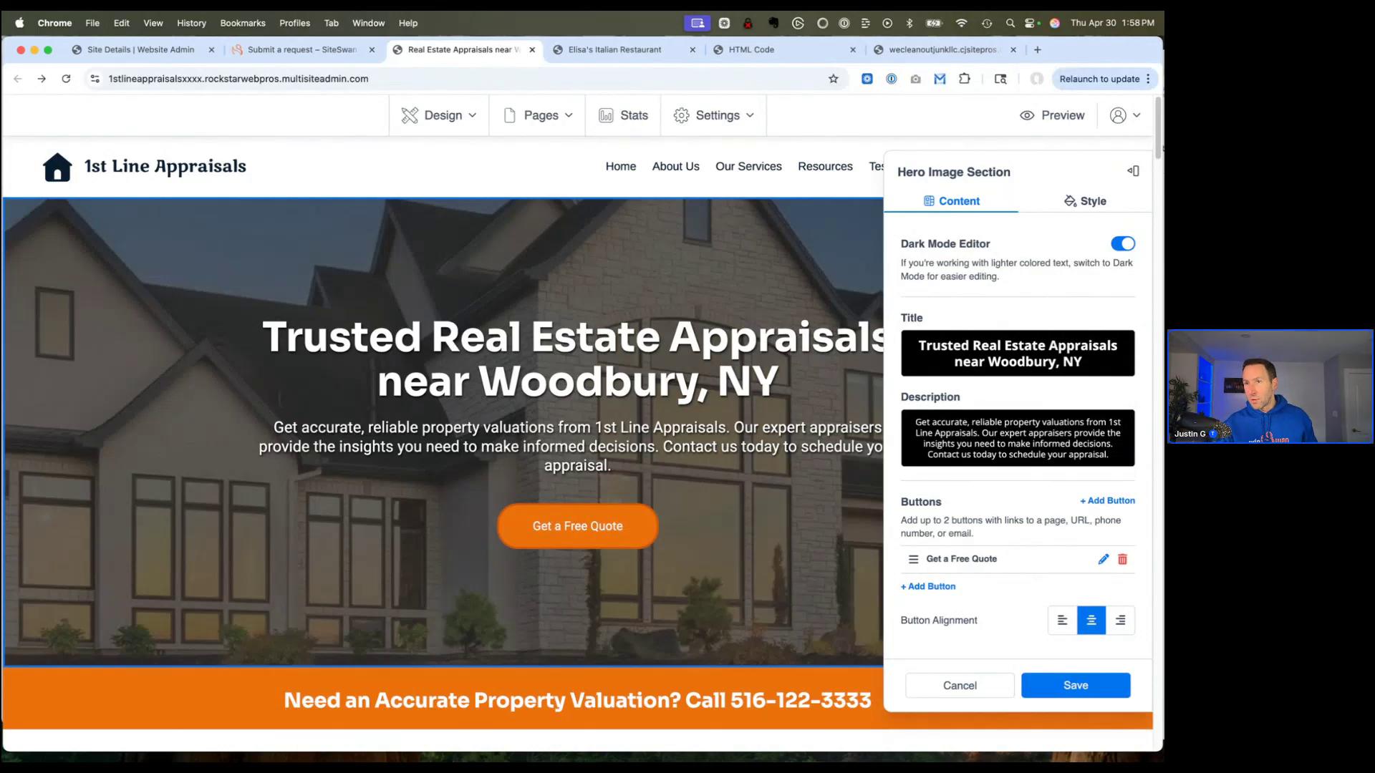
{"action": "key", "text": "super+Tab"}
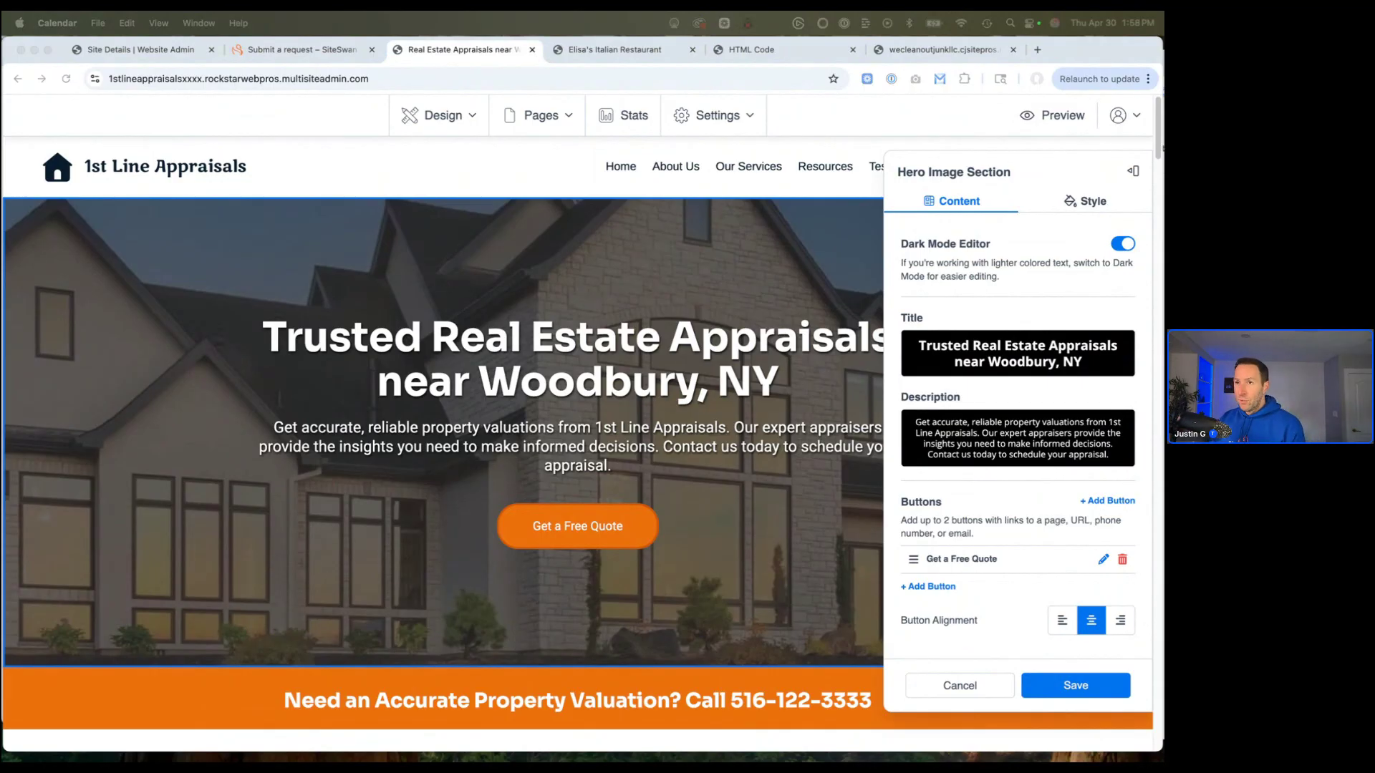